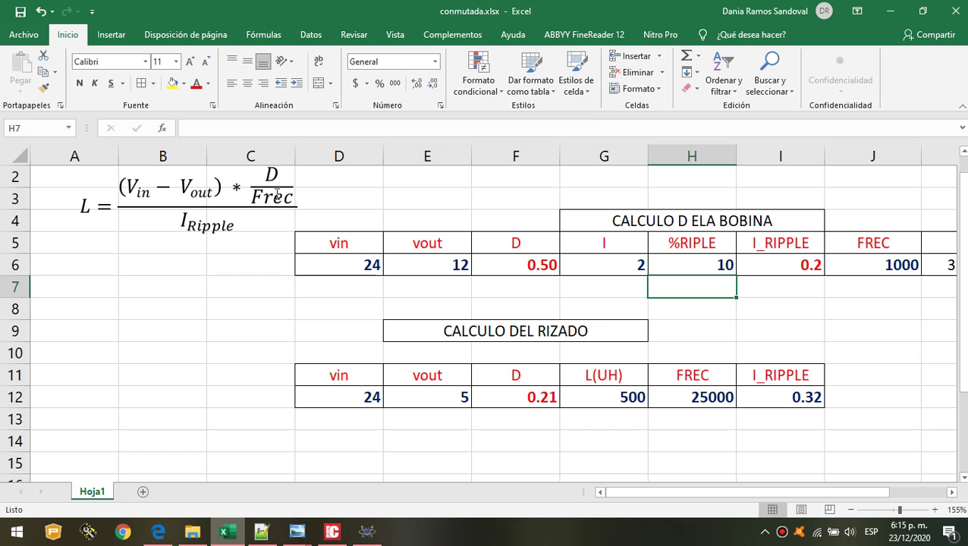
Set vout to 5 in the CALCULO D ELA BOBINA table.
click(230, 233)
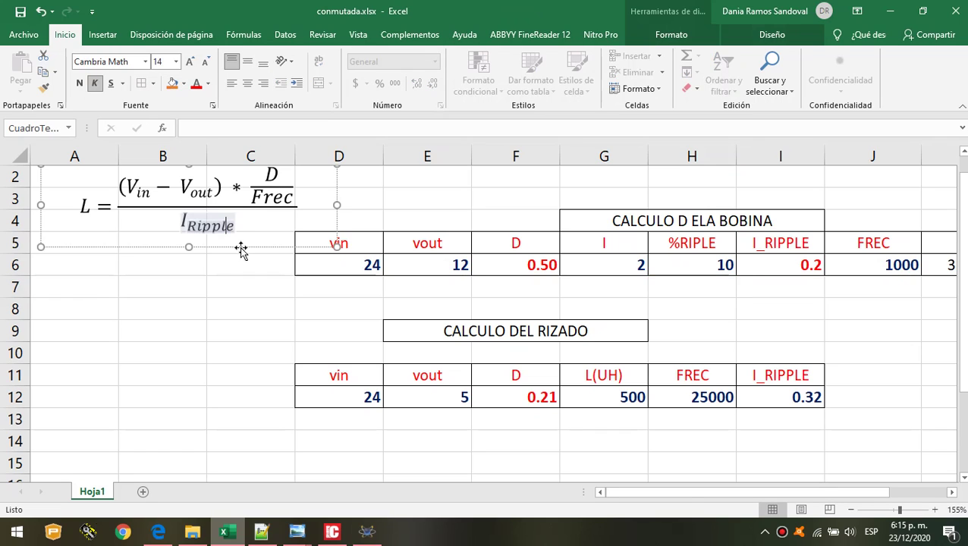
drag(669, 491, 719, 493)
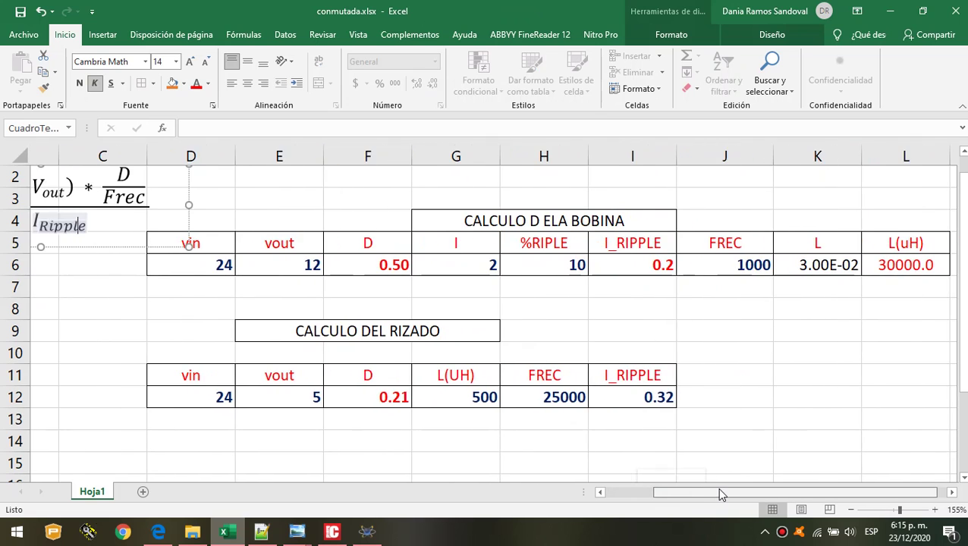
click(425, 264)
click(186, 262)
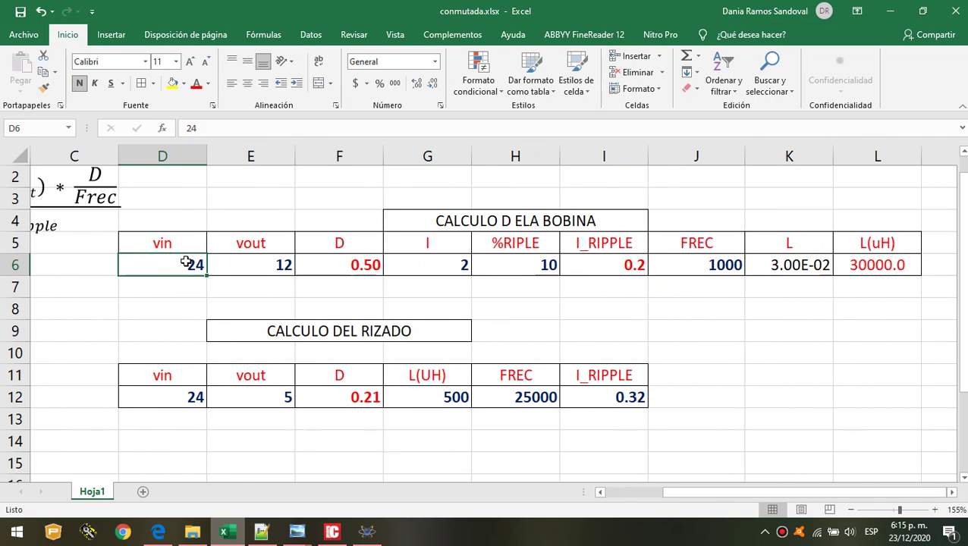
key(Down)
key(Right)
key(Up)
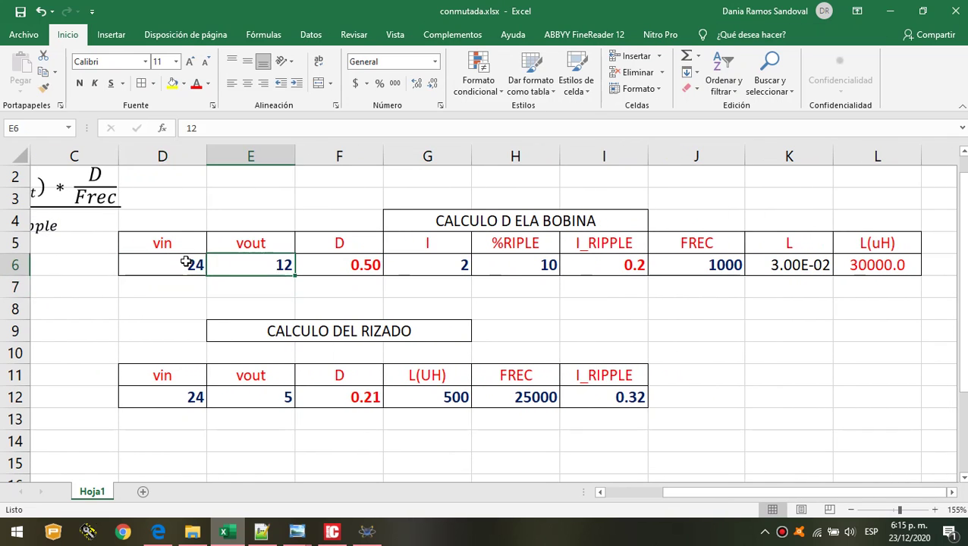
text(5)
key(Return)
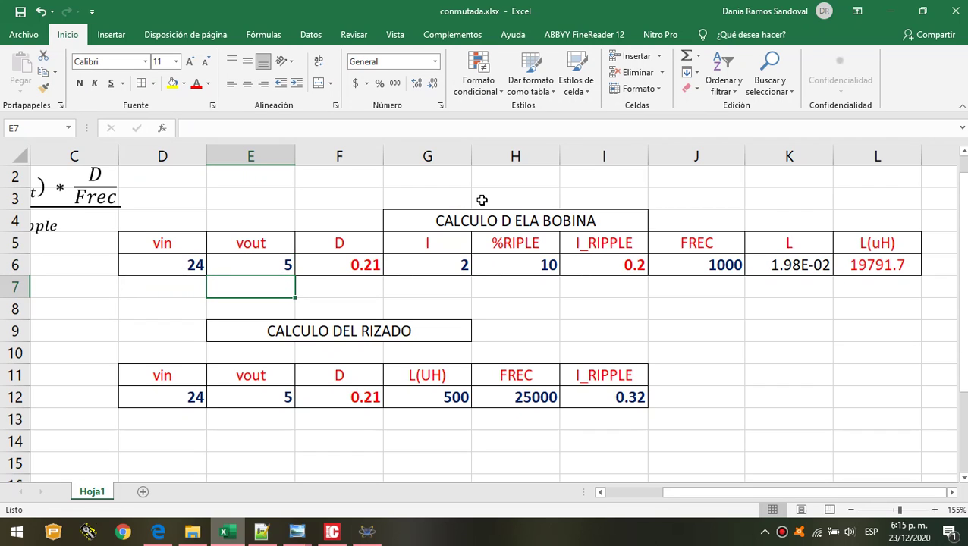
Enter 2 for the current I and 15 for %RIPLE in the coil calculation table.
click(455, 266)
double_click(455, 267)
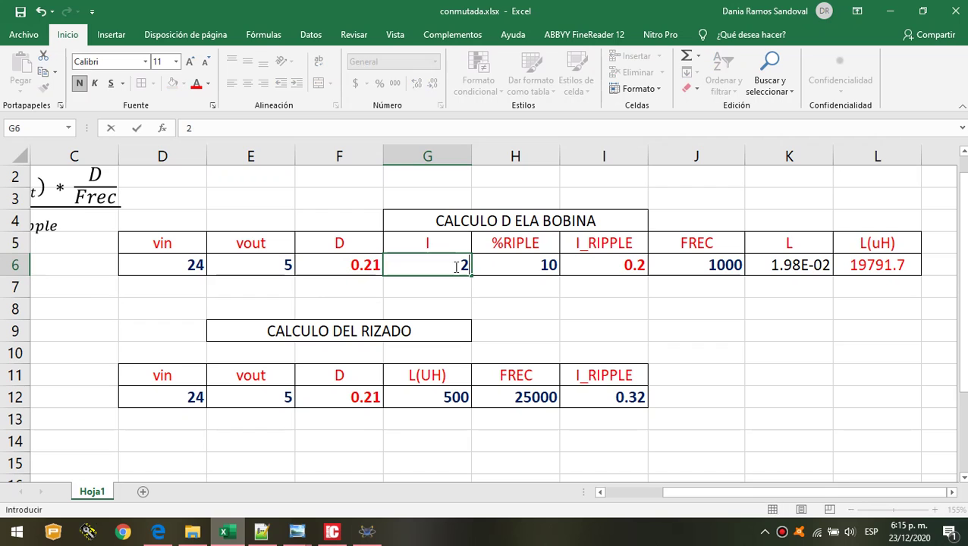
key(Return)
click(524, 264)
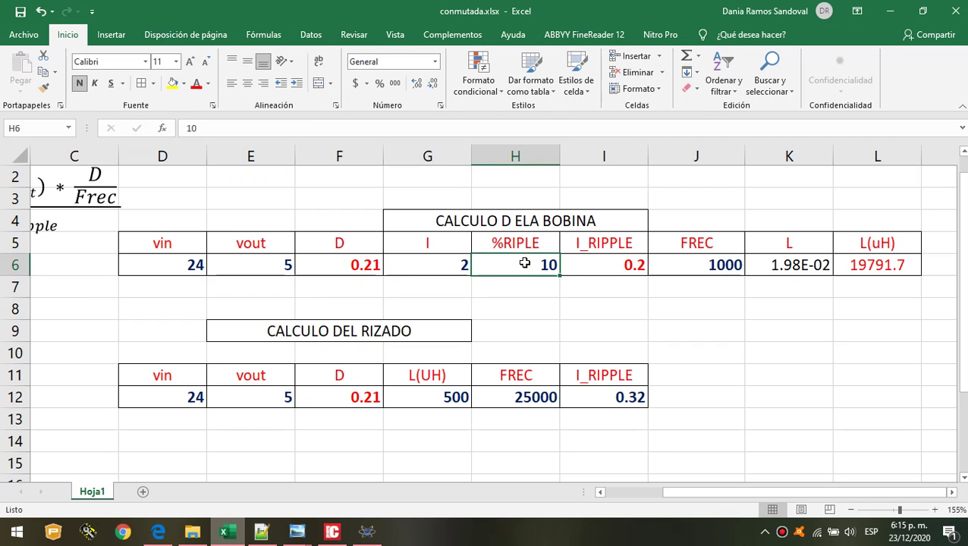
text(15)
key(Return)
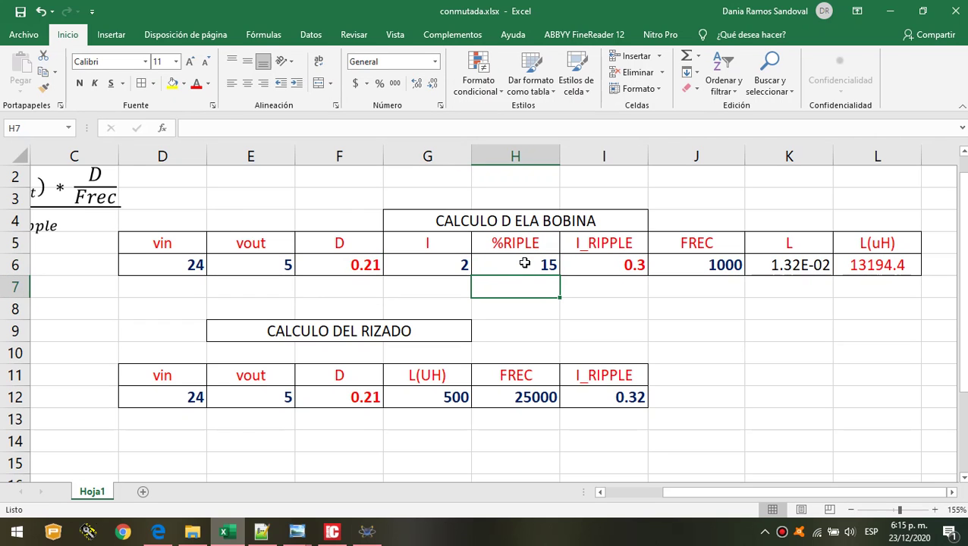
Set the coil calculation's FREC to 20000, checking the I_RIPPLE and L(uH) formula cells.
click(619, 264)
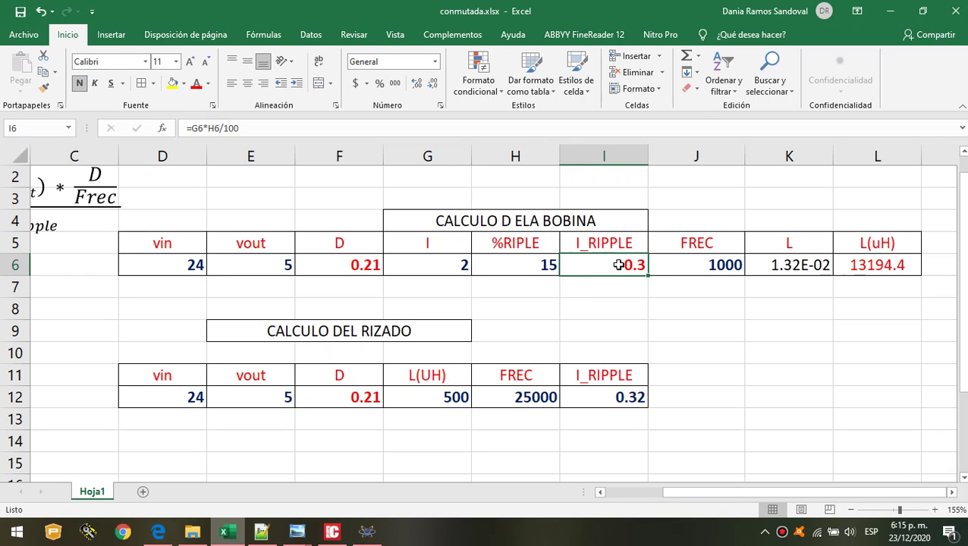
click(729, 266)
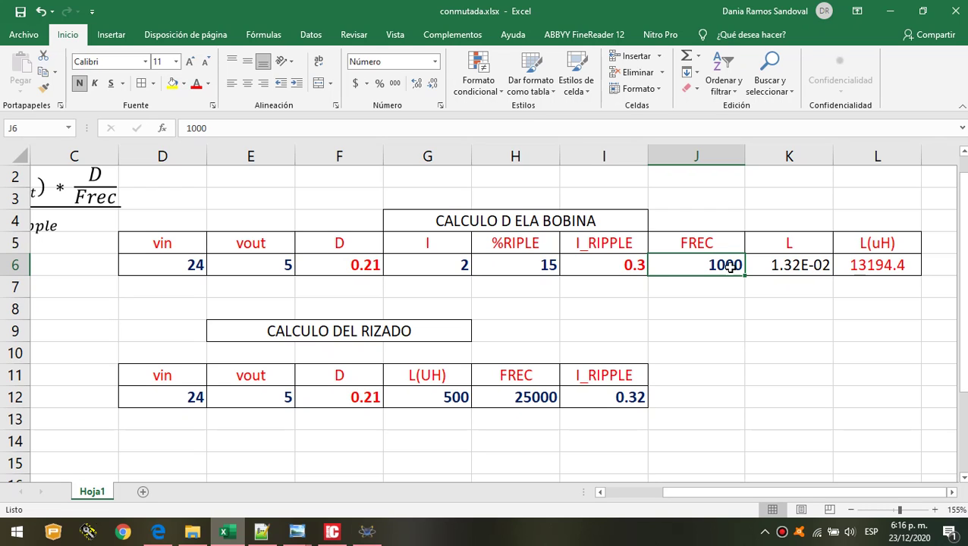
text(20000)
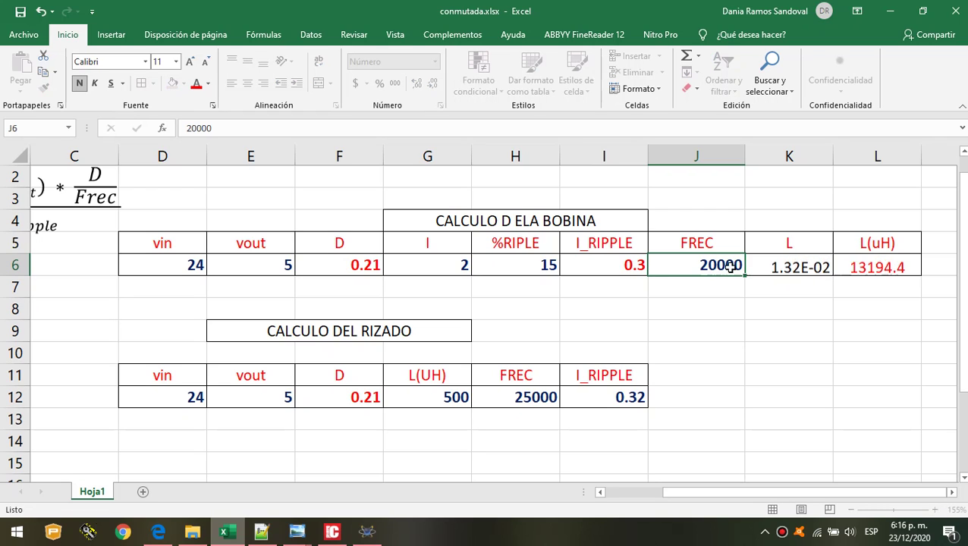
key(Return)
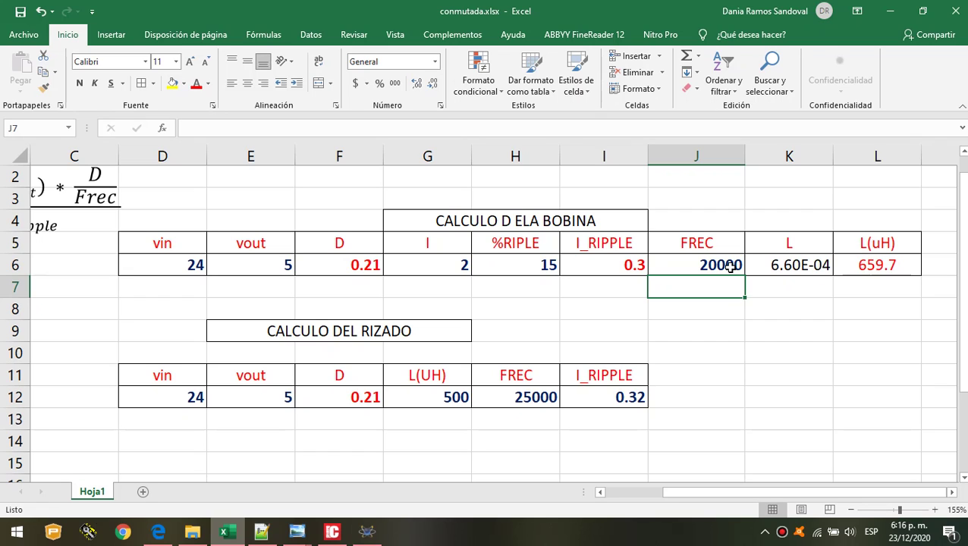
click(880, 266)
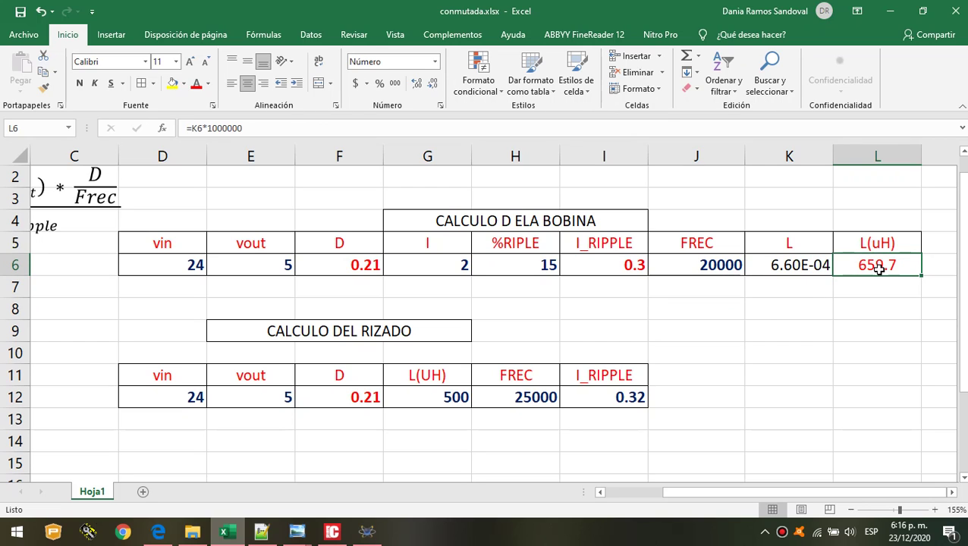
Try %RIPLE values of 20 and 10 in the coil calculation and inspect the L(uH) result.
click(534, 268)
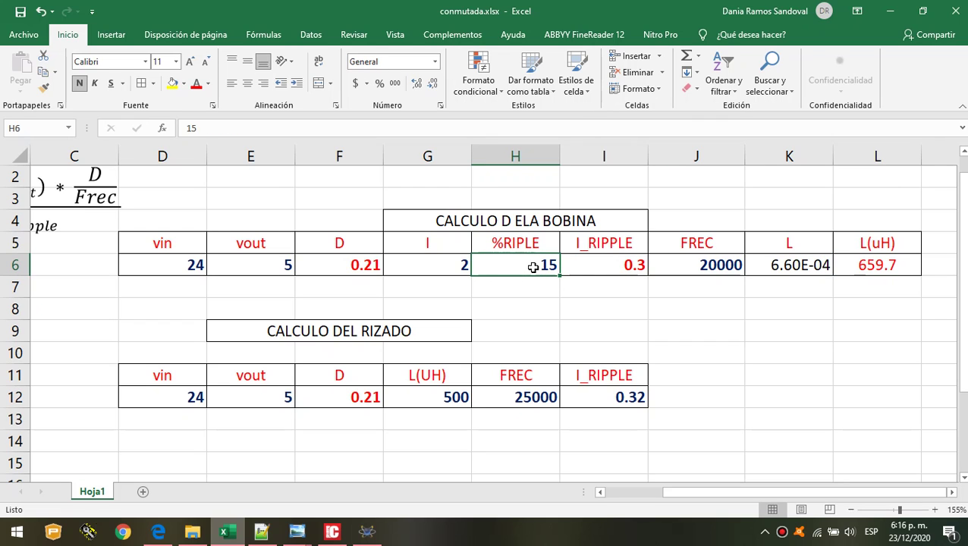
text(20)
key(Return)
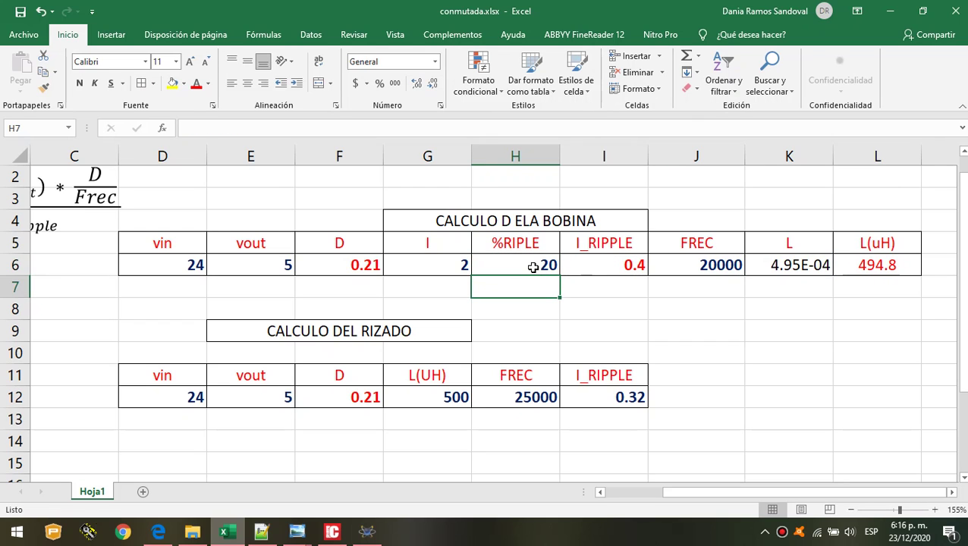
click(534, 266)
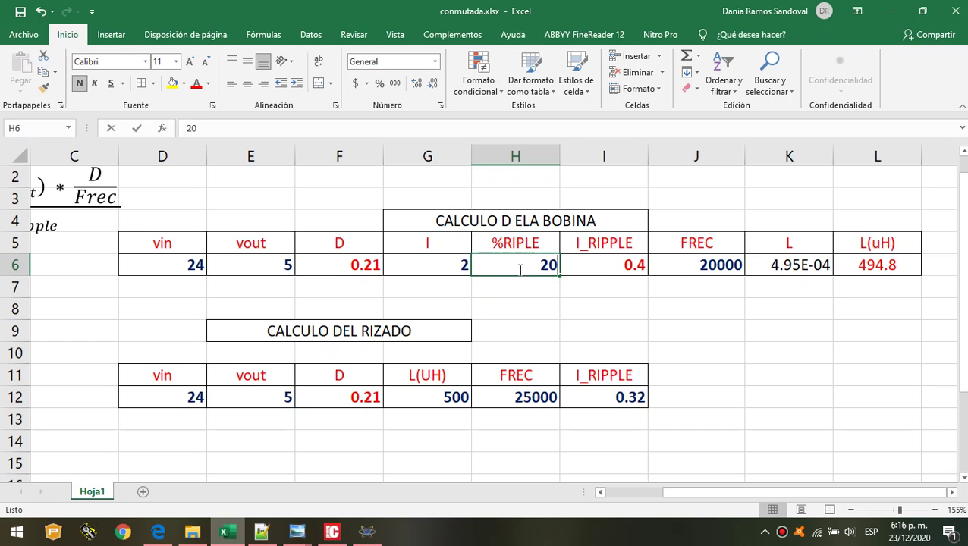
text(10)
key(Return)
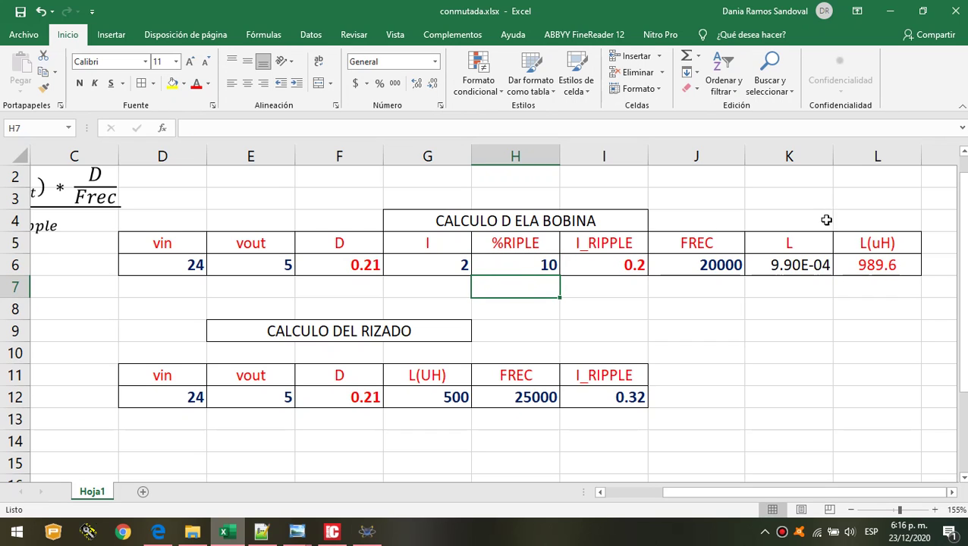
click(875, 260)
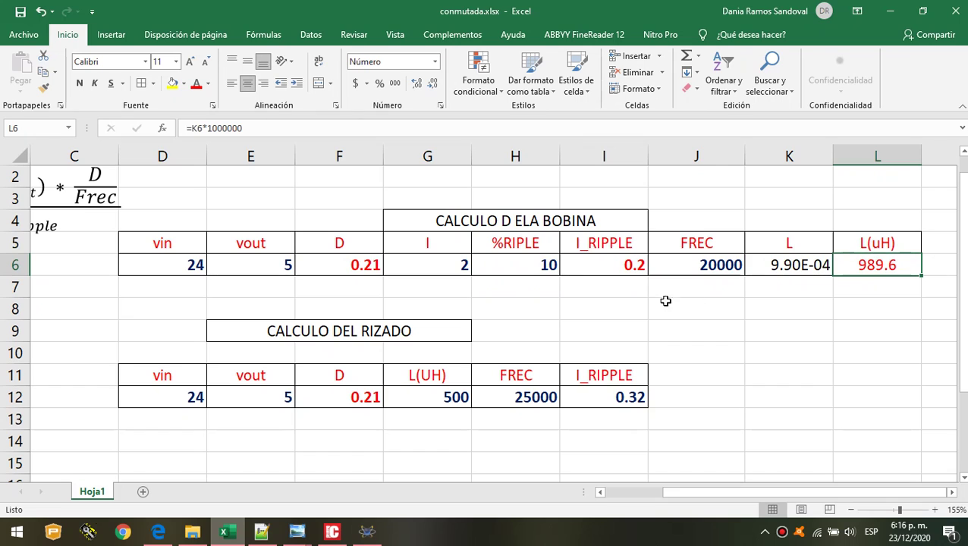
Set %RIPLE to 15 in the coil calculation and inspect the L(uH) cell.
click(551, 264)
text(15)
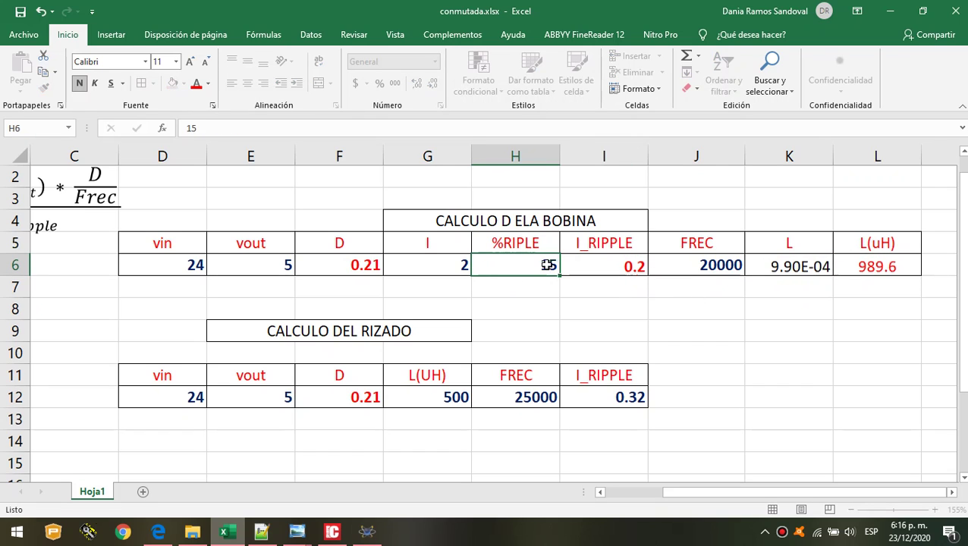
key(Return)
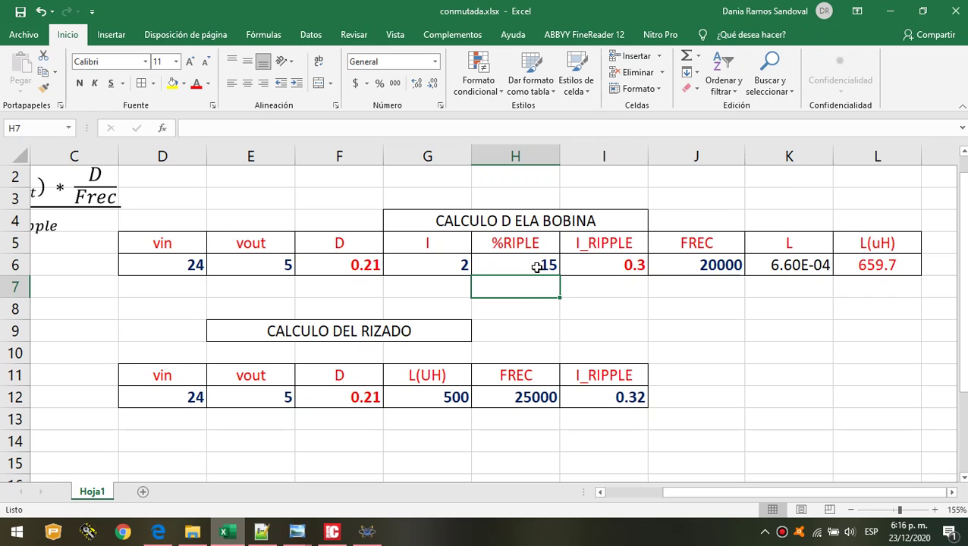
click(863, 264)
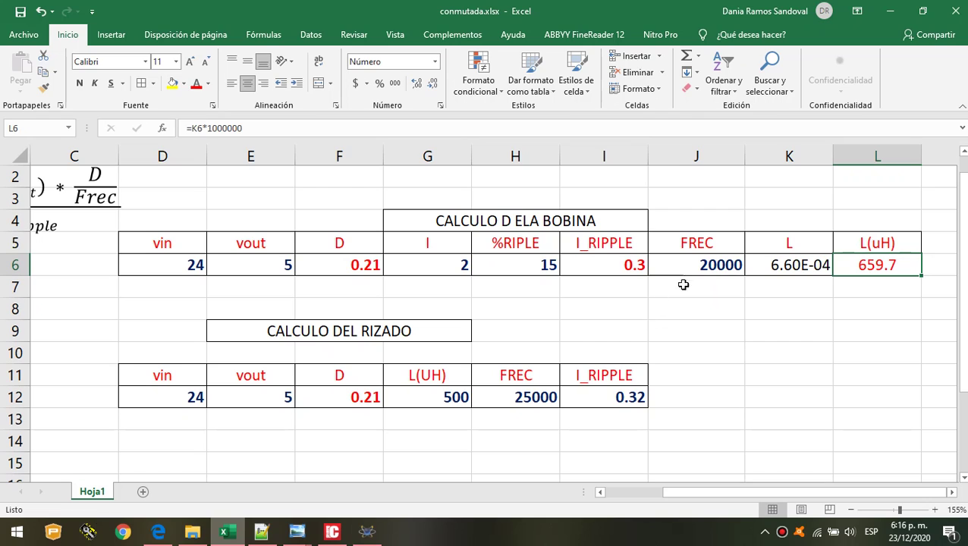
Try a FREC value of 100000 in the coil calculation and inspect the L(uH) cell.
click(706, 265)
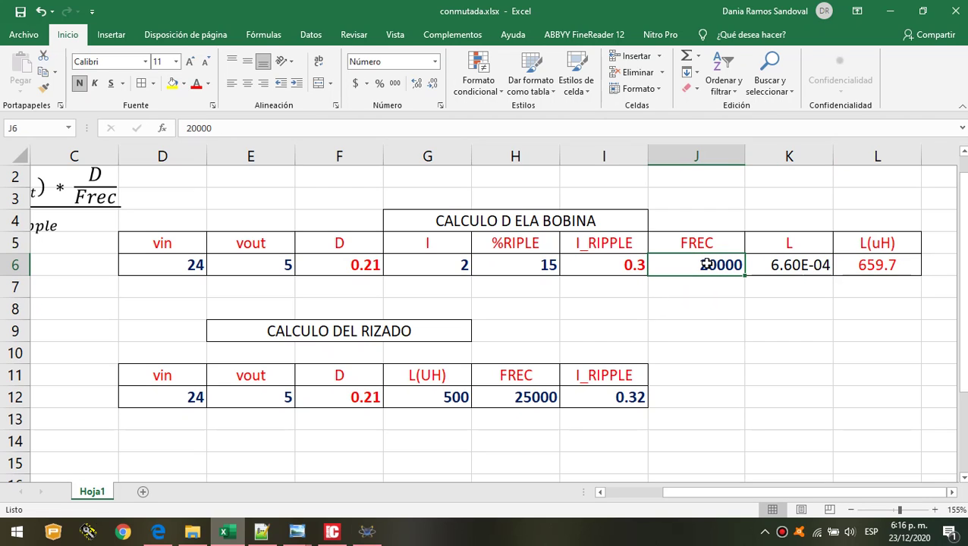
text(100000)
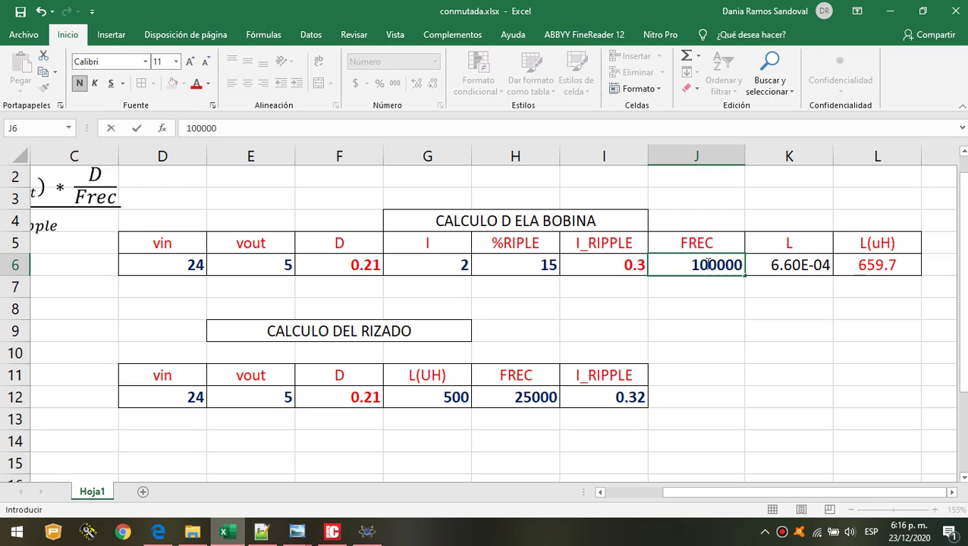
key(Return)
click(886, 266)
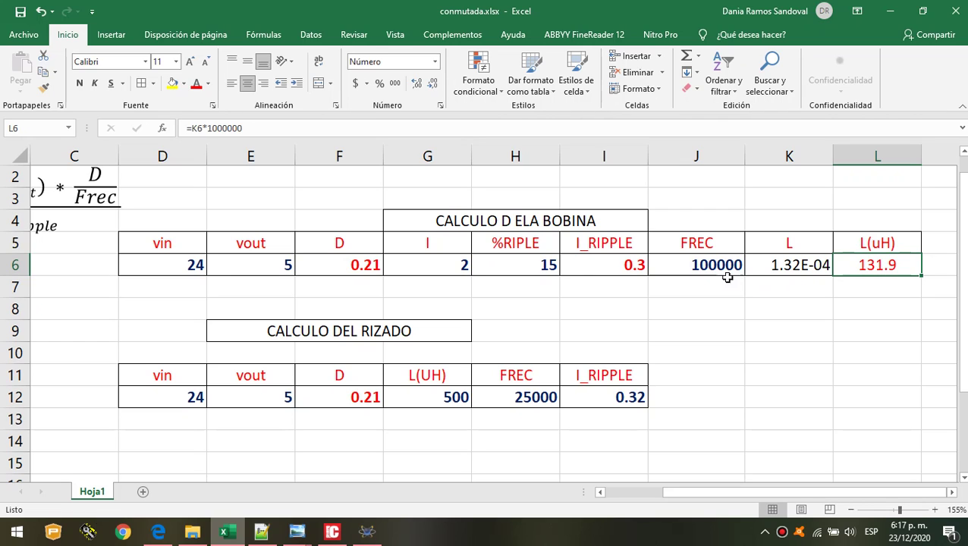
Set FREC to 20000 in the coil calculation table.
click(708, 263)
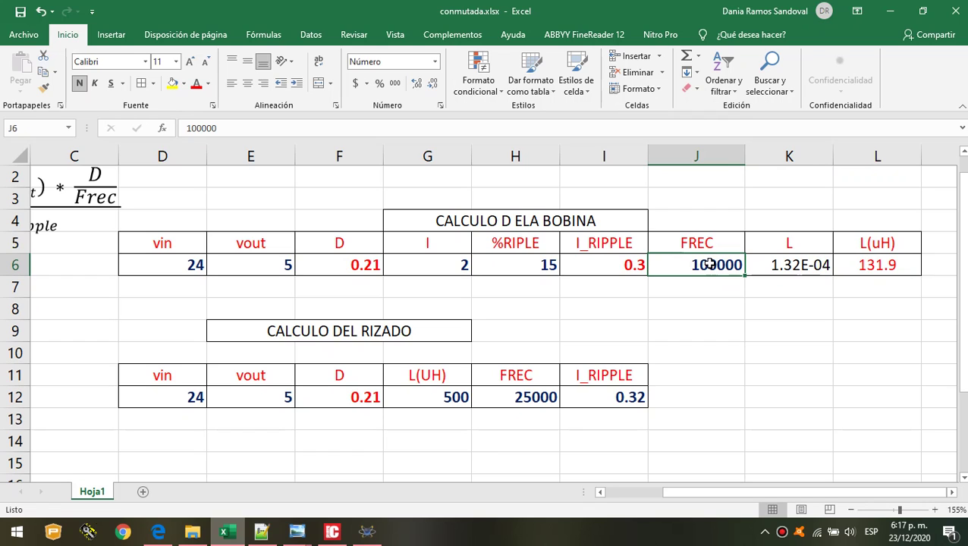
text(20000)
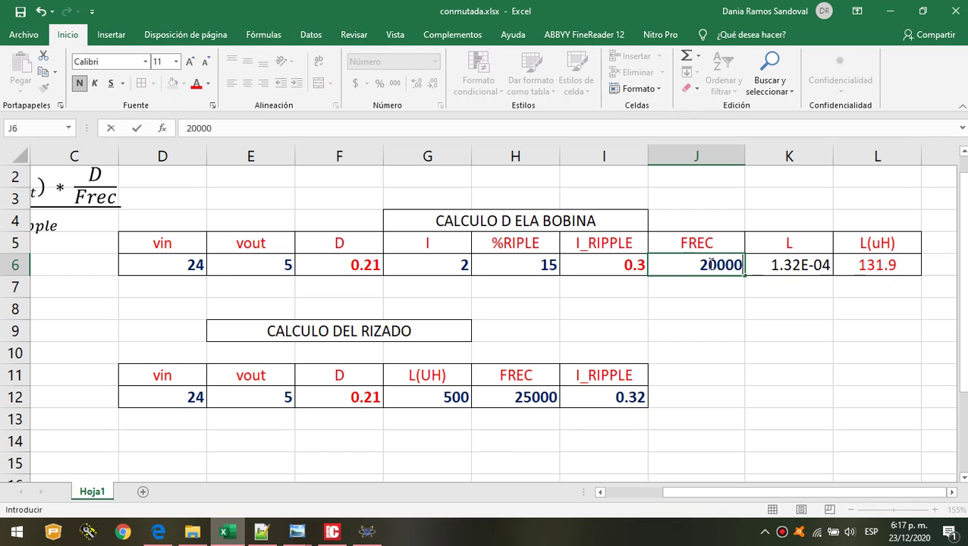
key(Return)
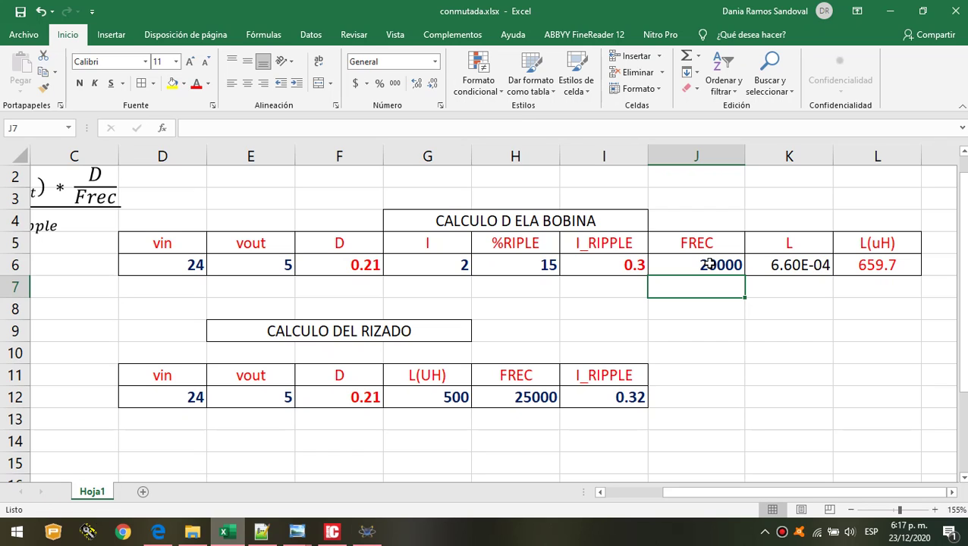
click(708, 263)
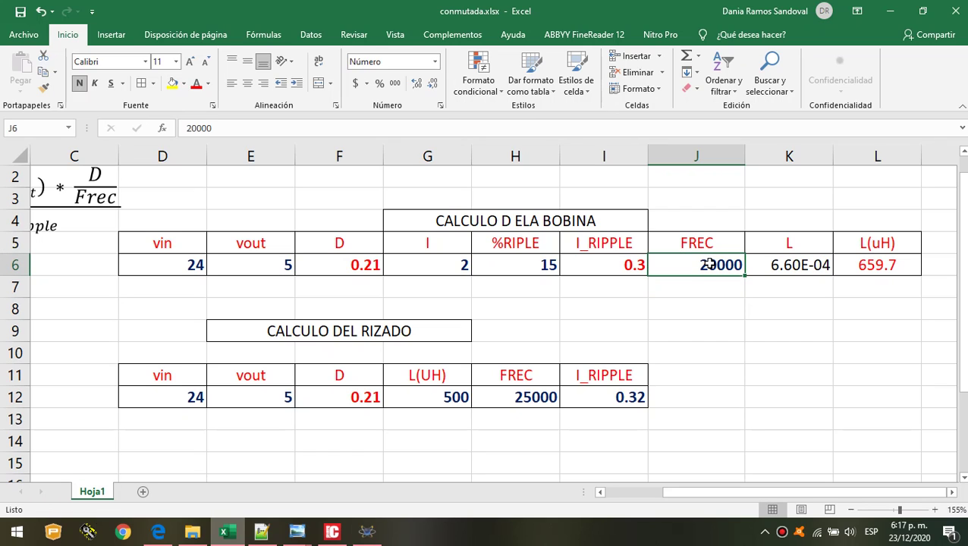
Review vin and vout in the CALCULO DEL RIZADO table and set its L(UH) to 1000.
click(269, 264)
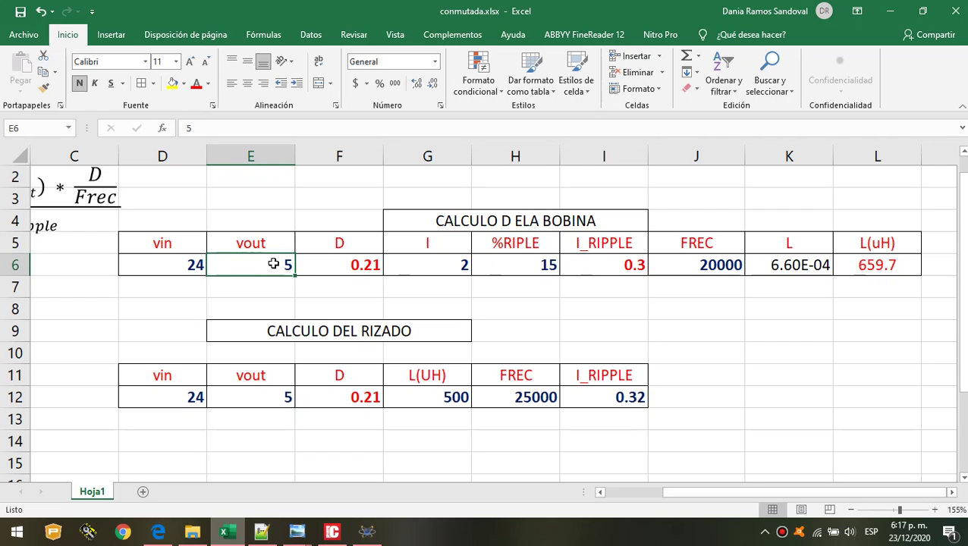
click(172, 397)
click(279, 396)
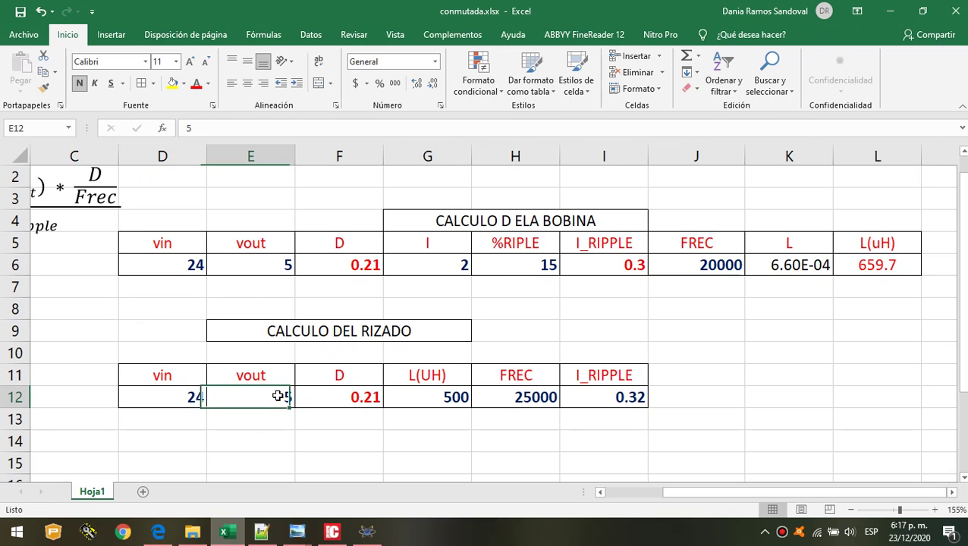
click(456, 396)
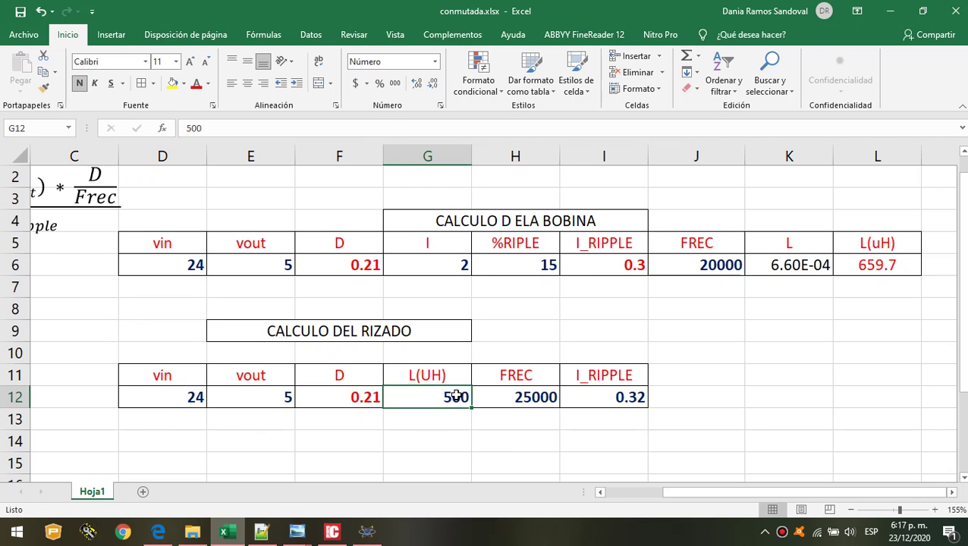
text(1000)
key(Return)
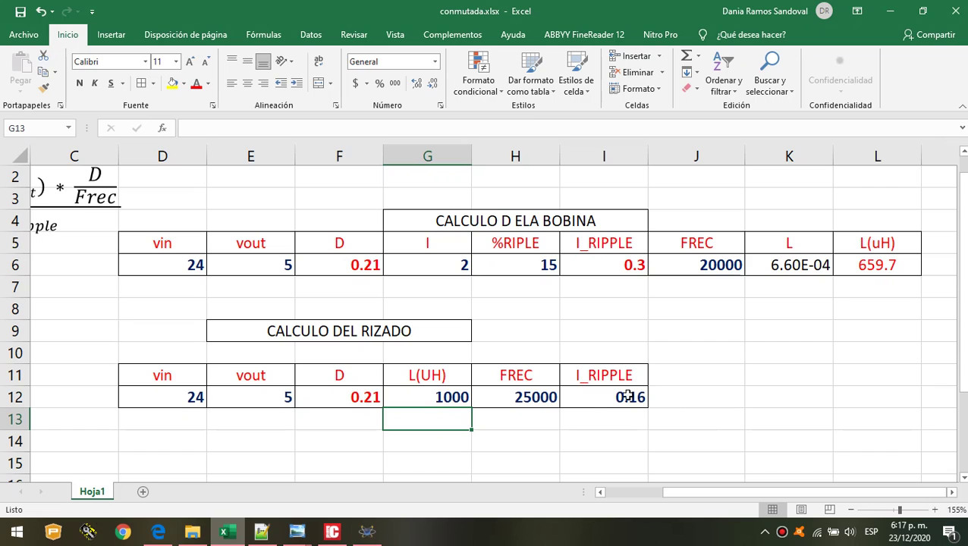
click(449, 397)
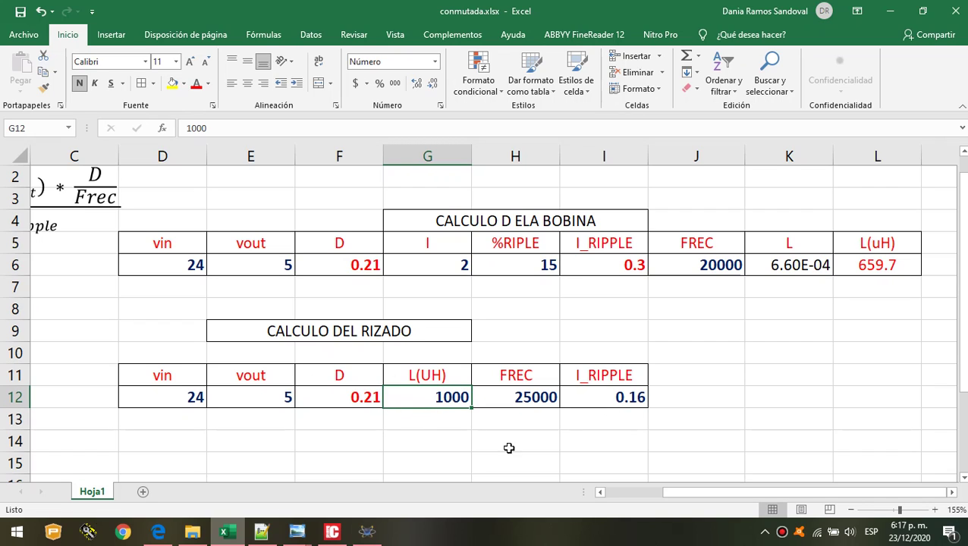
Check the coil calculation's L(uH) cell and switch to the buck converter schematic in Proteus 8.
click(876, 264)
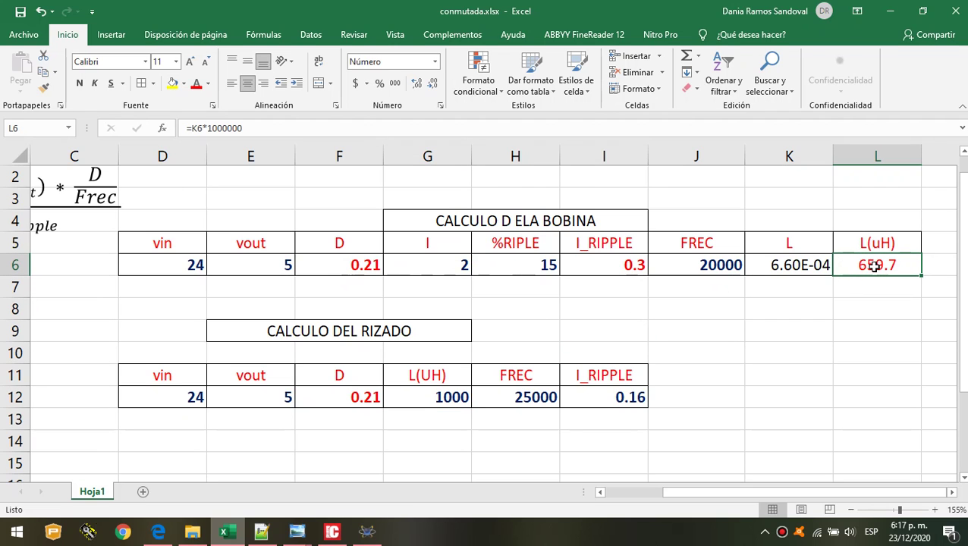
click(368, 531)
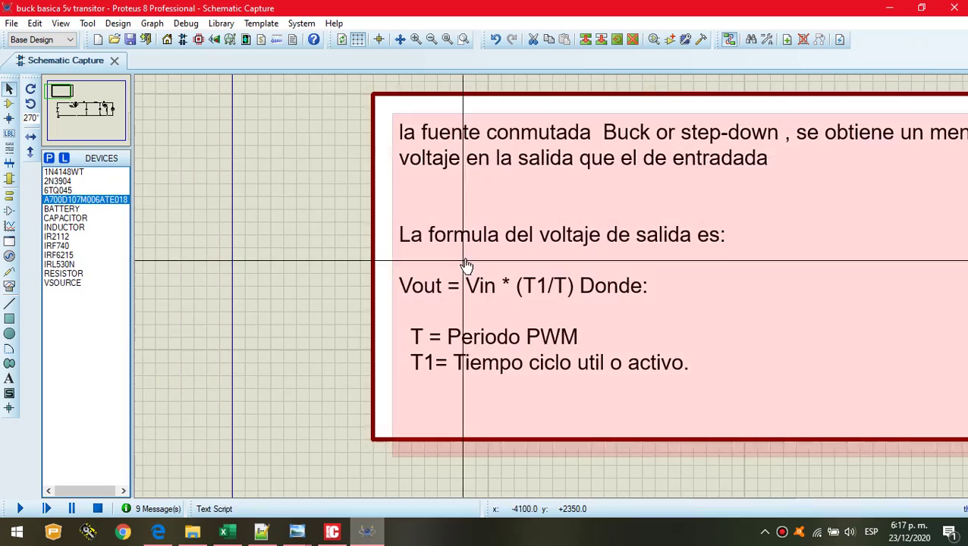
Check the part value of inductor L1 in the buck converter schematic and accept it as 1000uH.
scroll(467, 266, down, 2)
click(121, 111)
scroll(121, 111, up, 2)
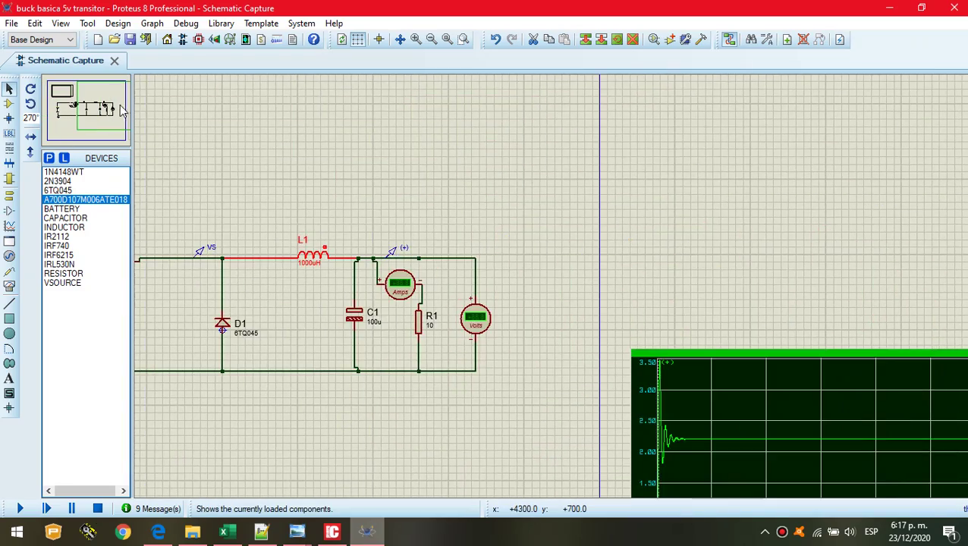
scroll(129, 144, down, 3)
scroll(456, 308, up, 4)
scroll(456, 309, down, 1)
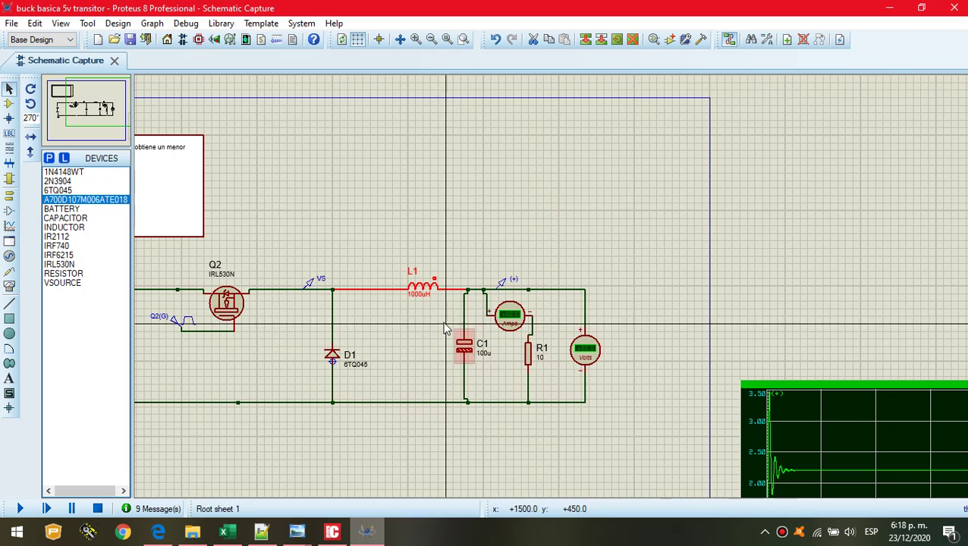
double_click(416, 293)
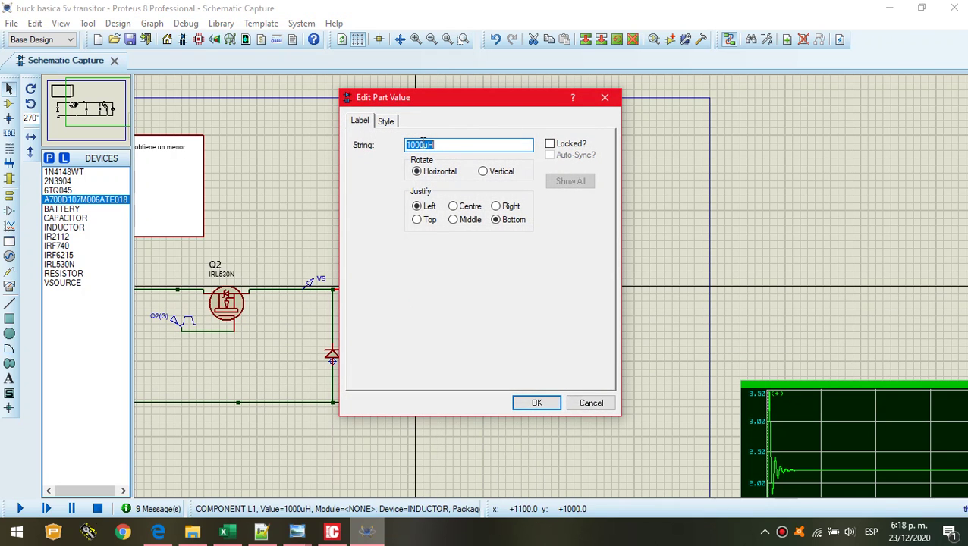
drag(426, 144, 398, 146)
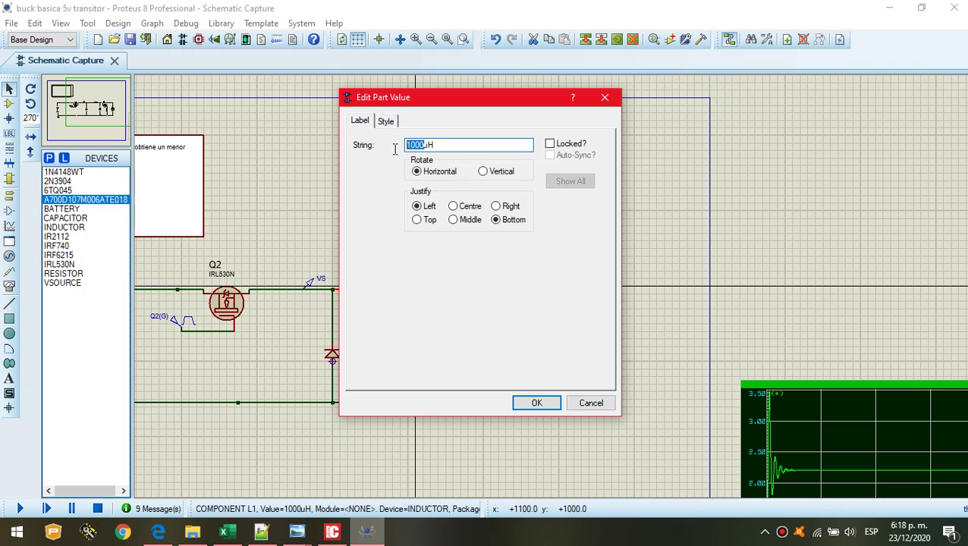
click(537, 405)
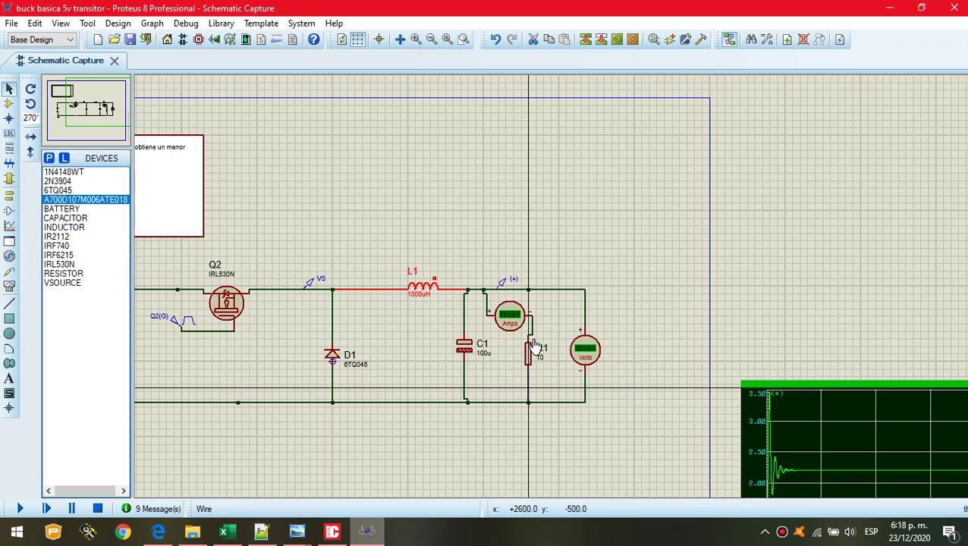
Set the pulse width of the Q2(G) pulse generator to 90 %.
click(87, 106)
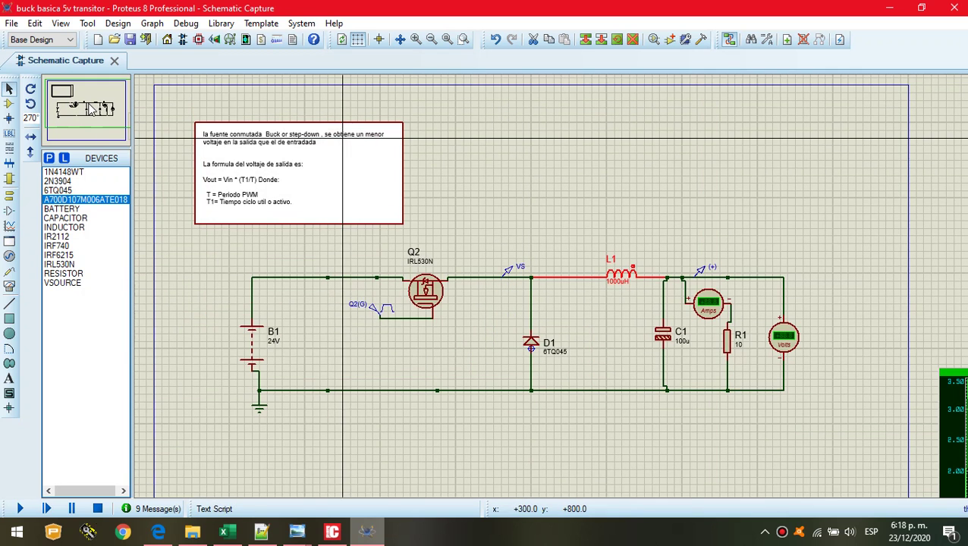
scroll(413, 274, up, 2)
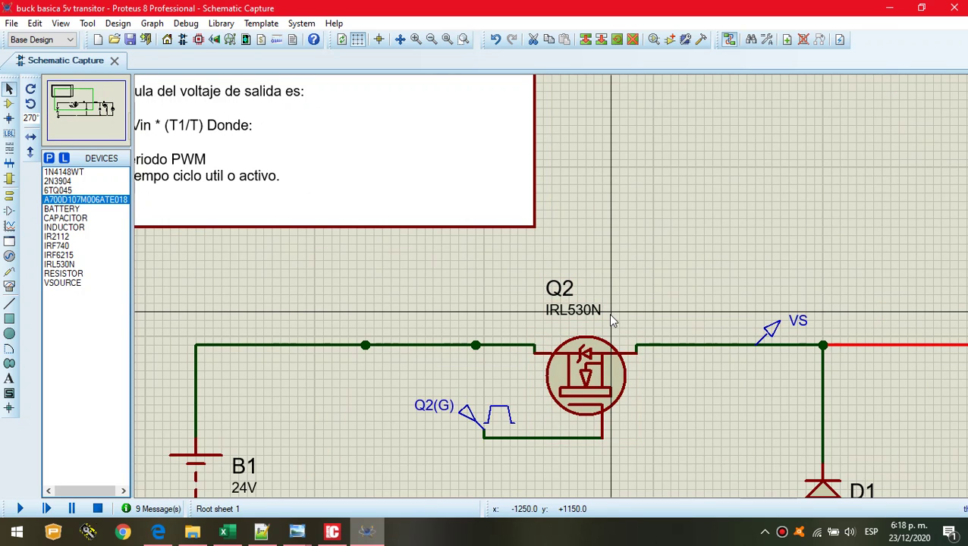
click(474, 347)
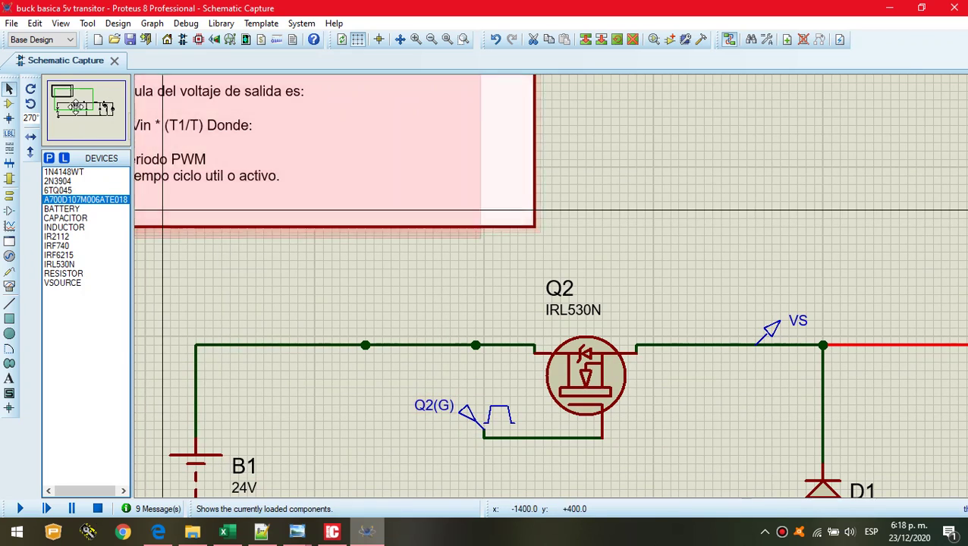
click(127, 114)
drag(127, 114, 130, 139)
key(space)
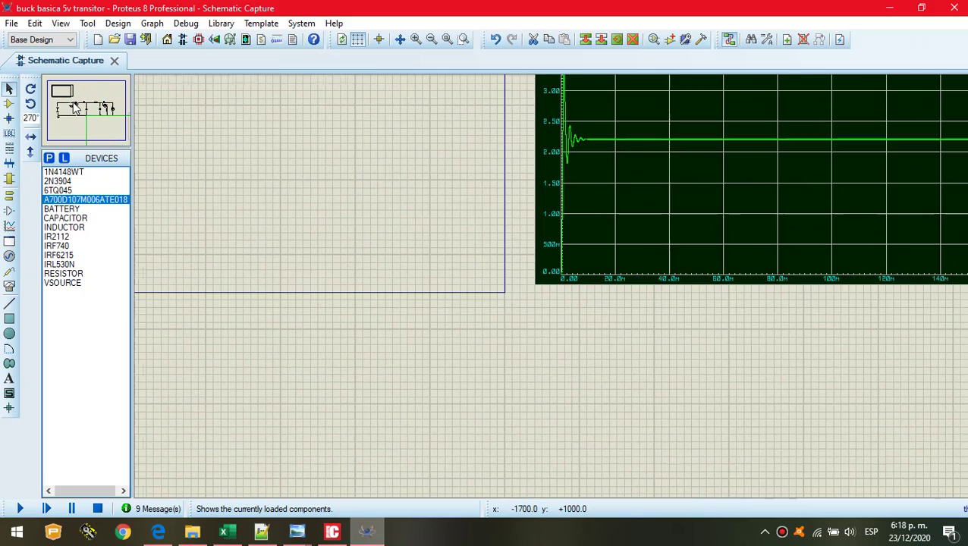
drag(76, 109, 85, 114)
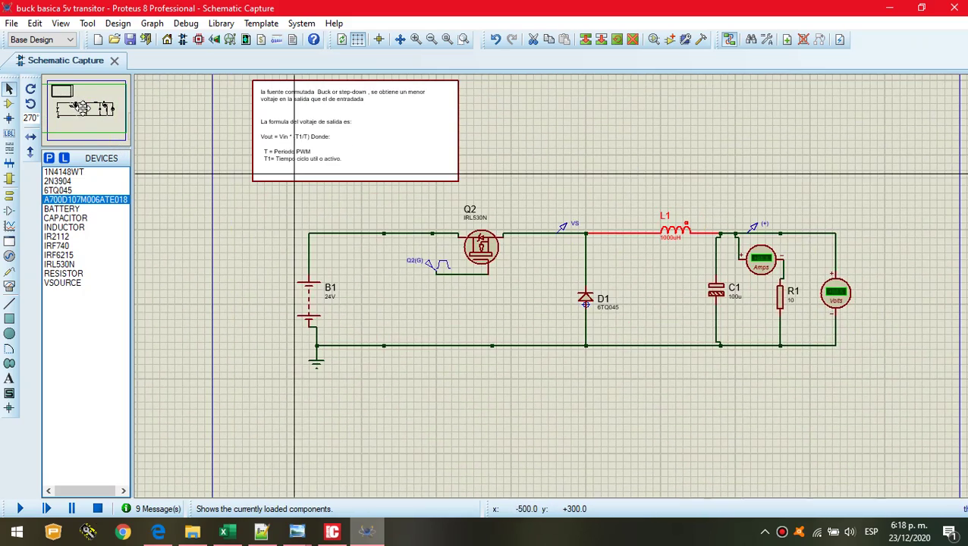
scroll(417, 239, up, 1)
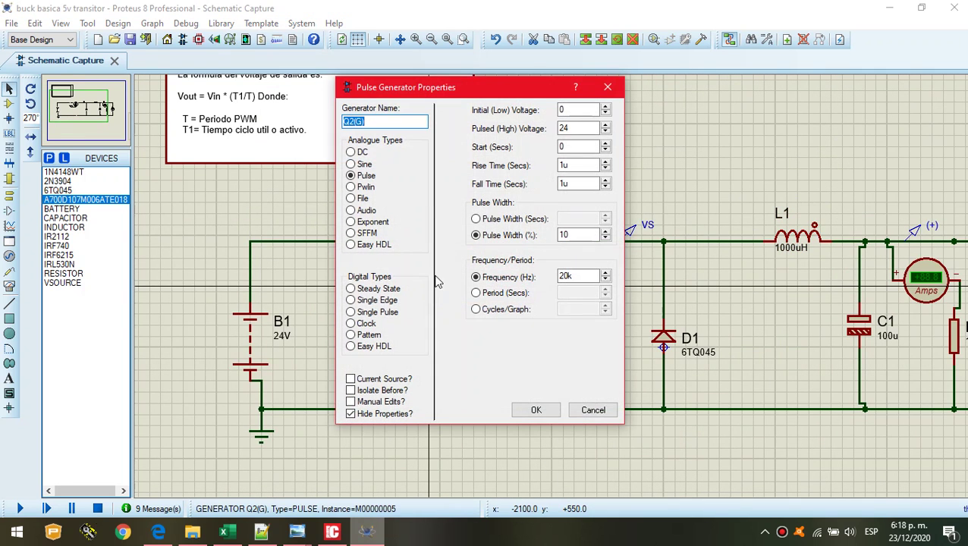
click(568, 129)
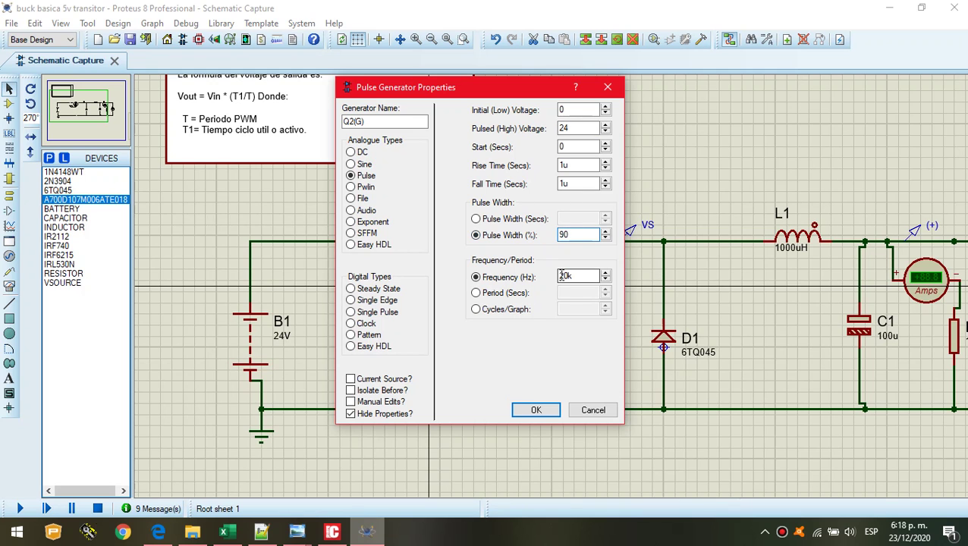
click(549, 408)
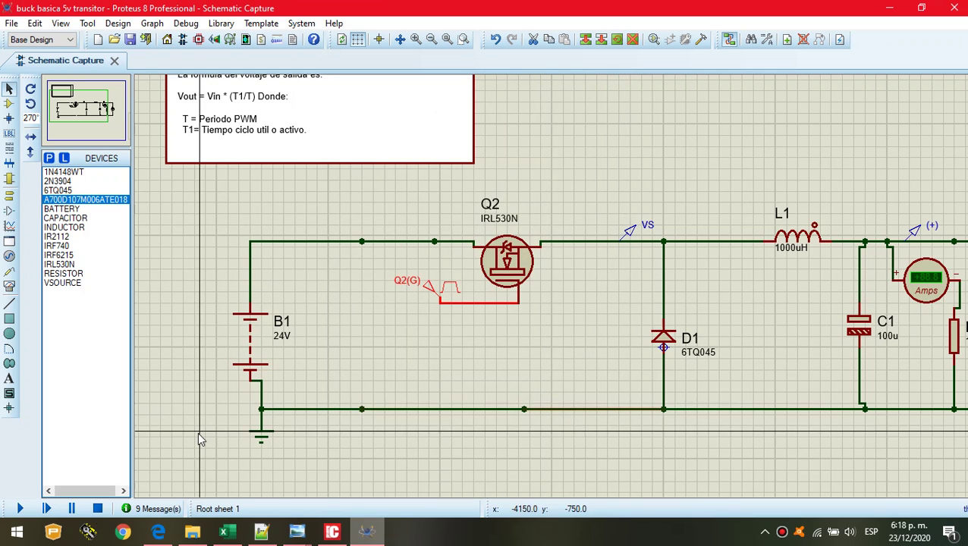
Run the circuit simulation, examine the ammeter and voltmeter at load R1, and stop the simulation.
click(19, 509)
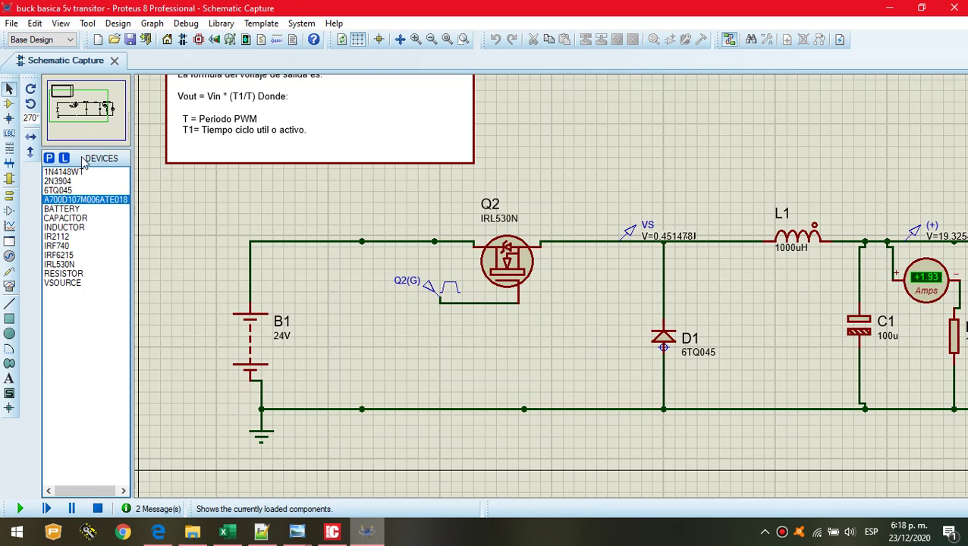
click(98, 110)
click(99, 110)
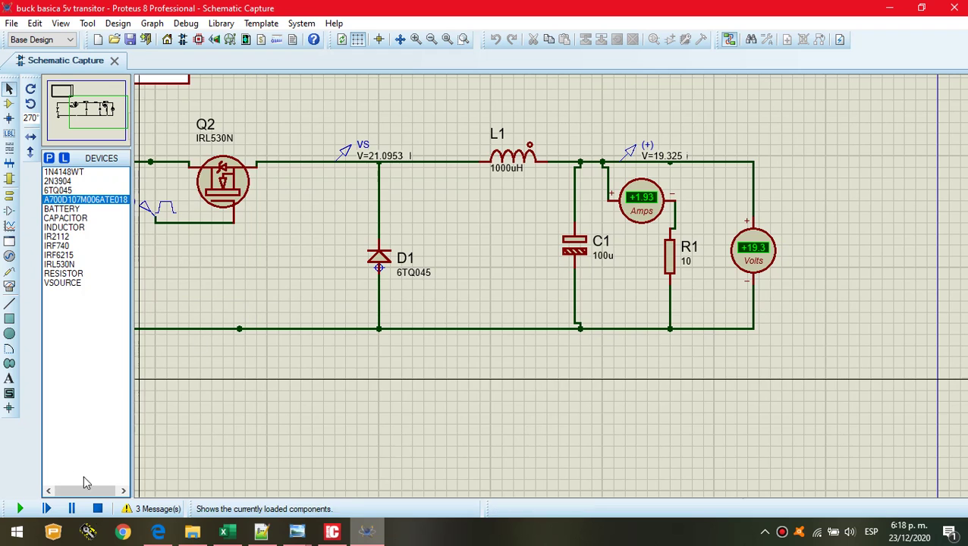
click(98, 510)
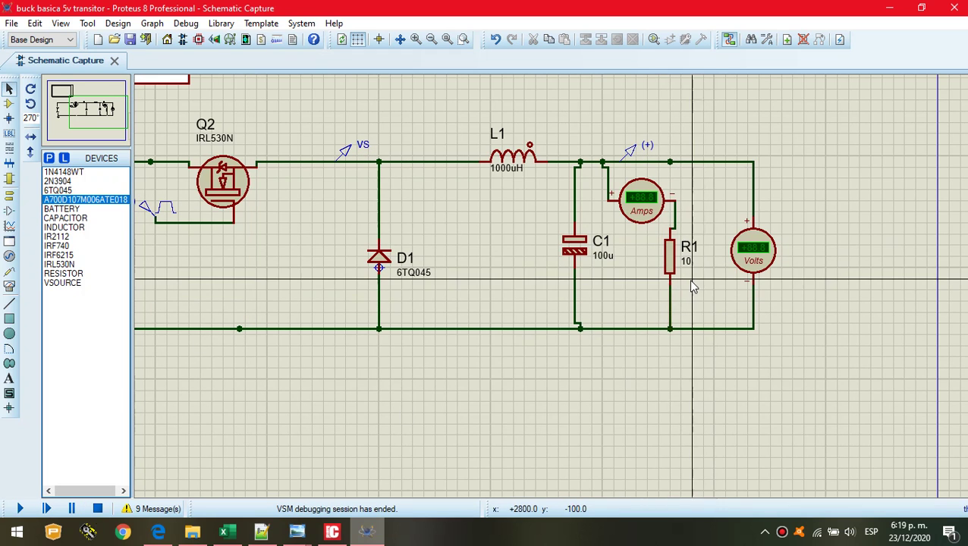
Set the Q2(G) generator's pulse width to 10 % and run the circuit simulation.
double_click(164, 215)
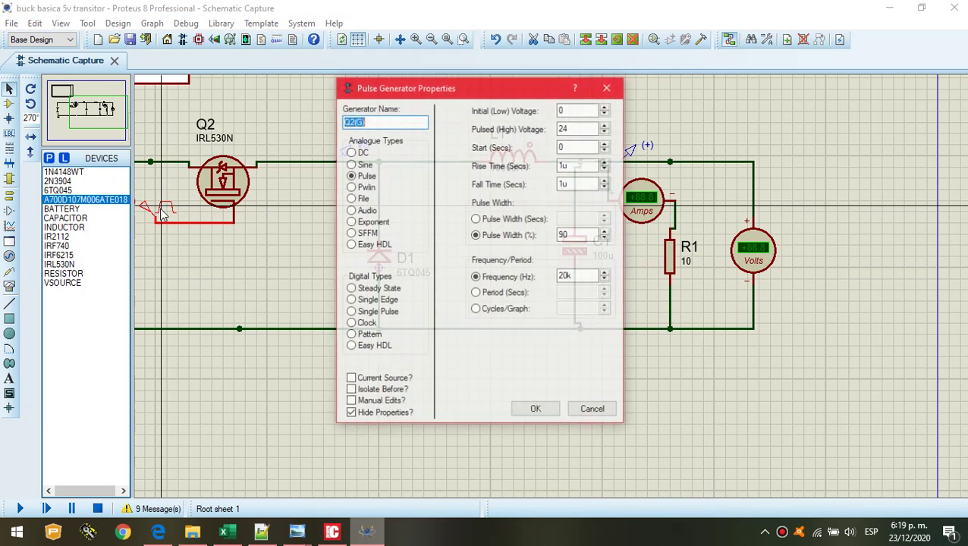
click(564, 235)
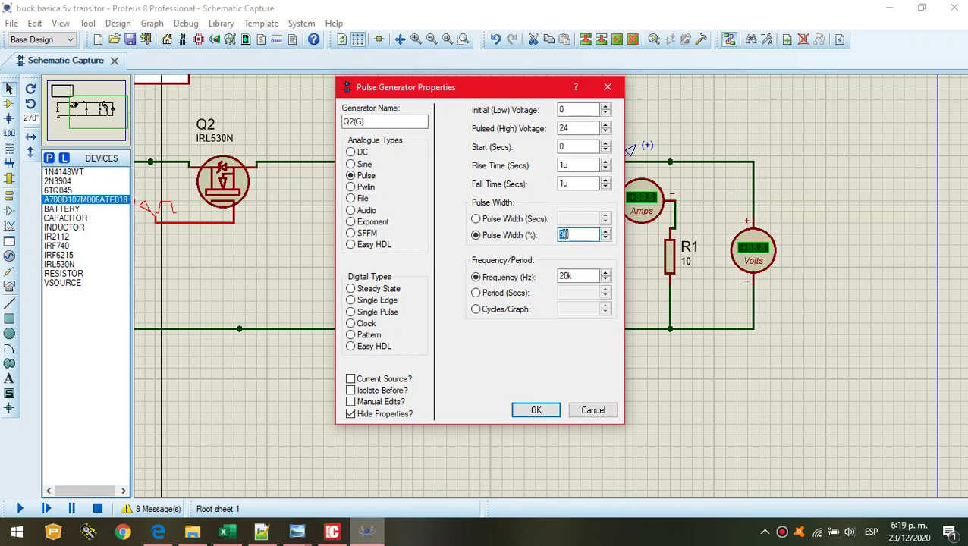
key(Return)
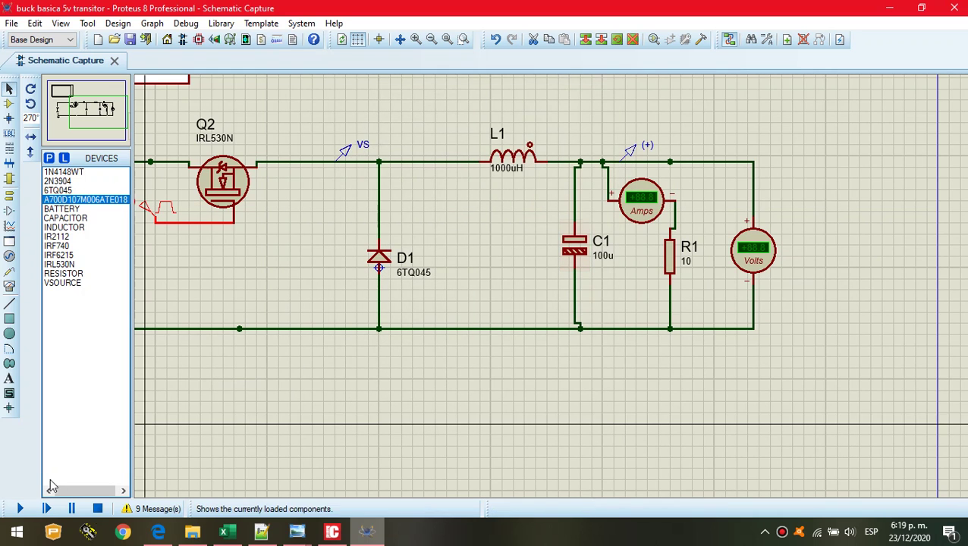
click(20, 509)
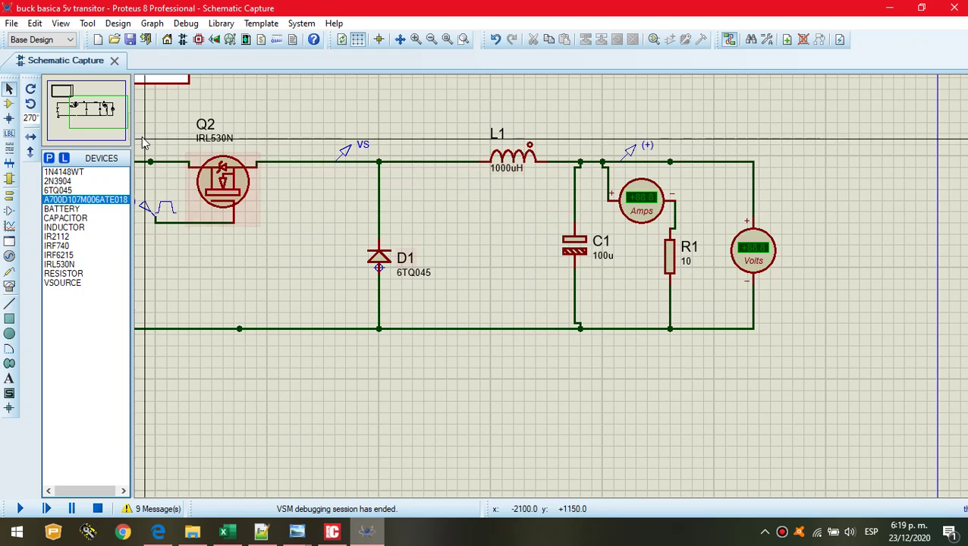
Simulate the output voltage graph with the 10 % pulse width and examine its curve.
click(78, 97)
drag(77, 97, 130, 124)
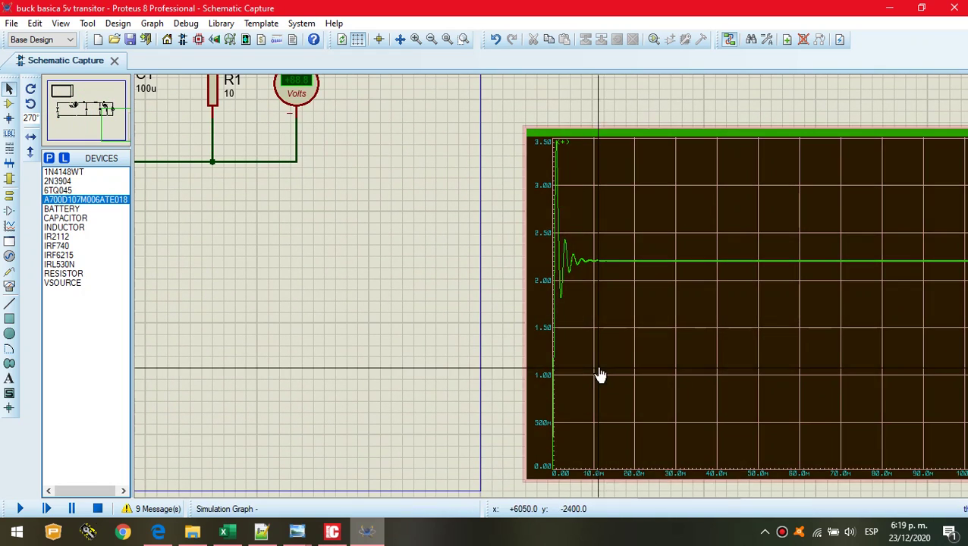
key(space)
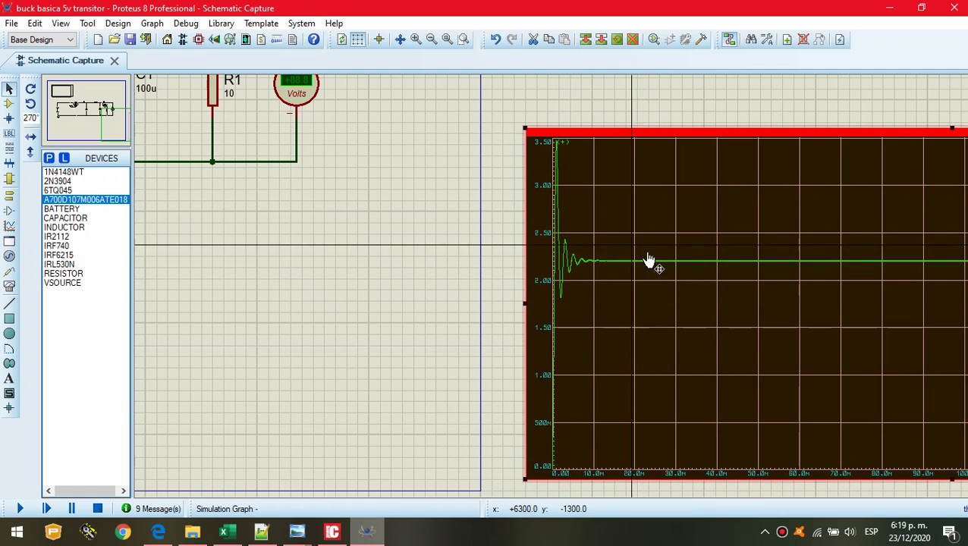
Change the pulse width of the Q2(G) gate generator to 90 % for the graph simulation.
click(66, 94)
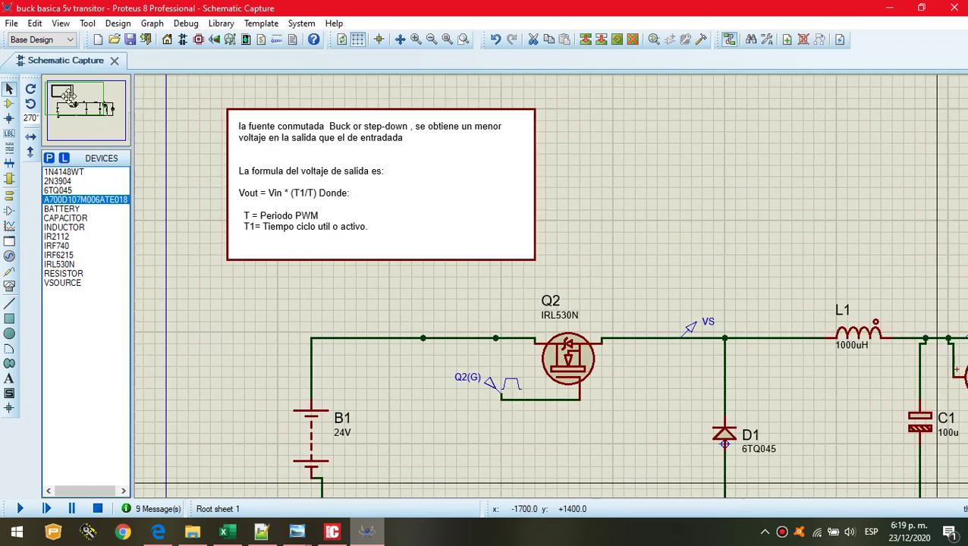
click(66, 94)
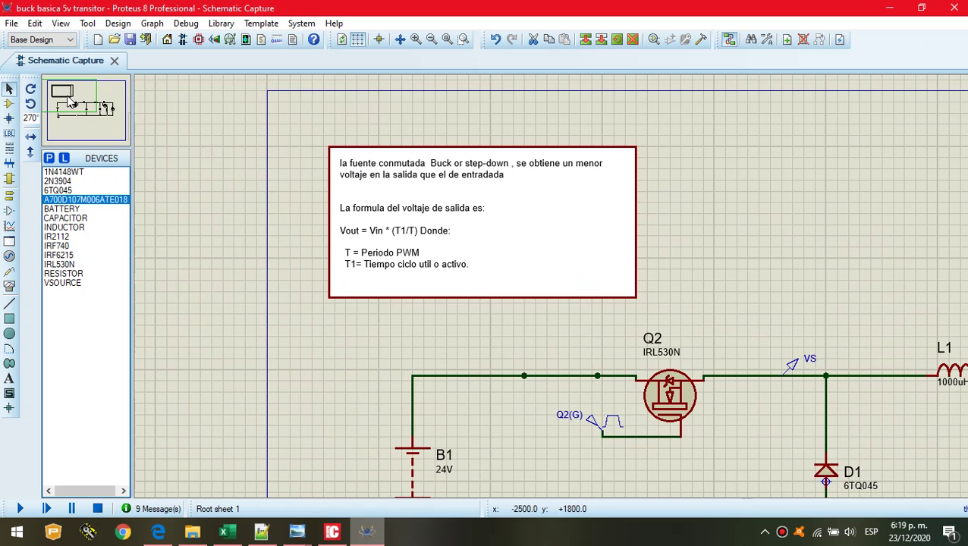
double_click(594, 427)
click(577, 234)
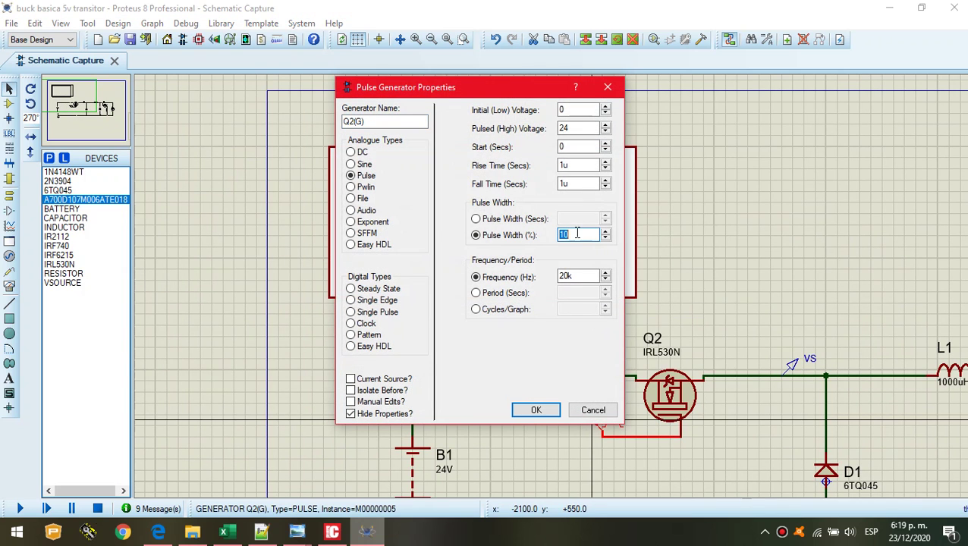
key(Return)
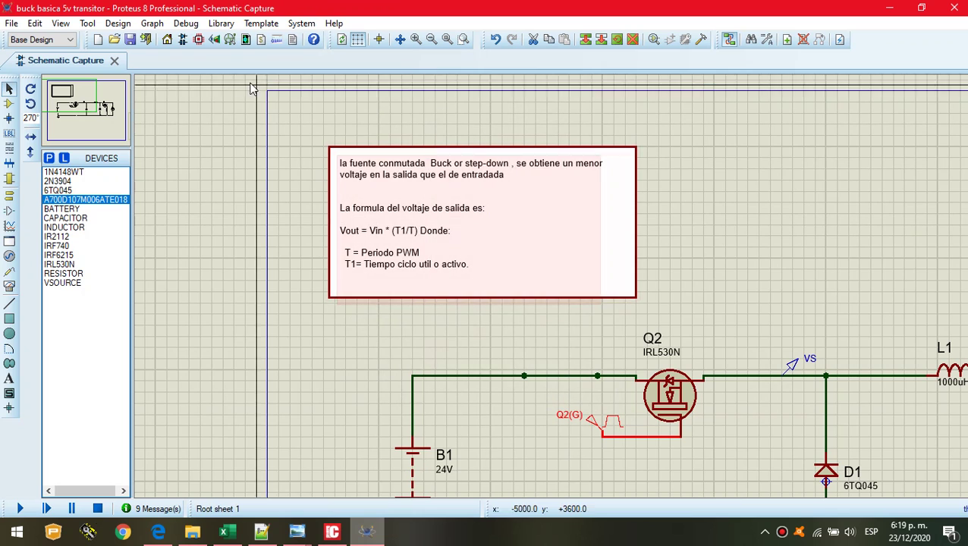
Rerun the output voltage graph simulation with the 90 % pulse width.
click(122, 107)
click(130, 124)
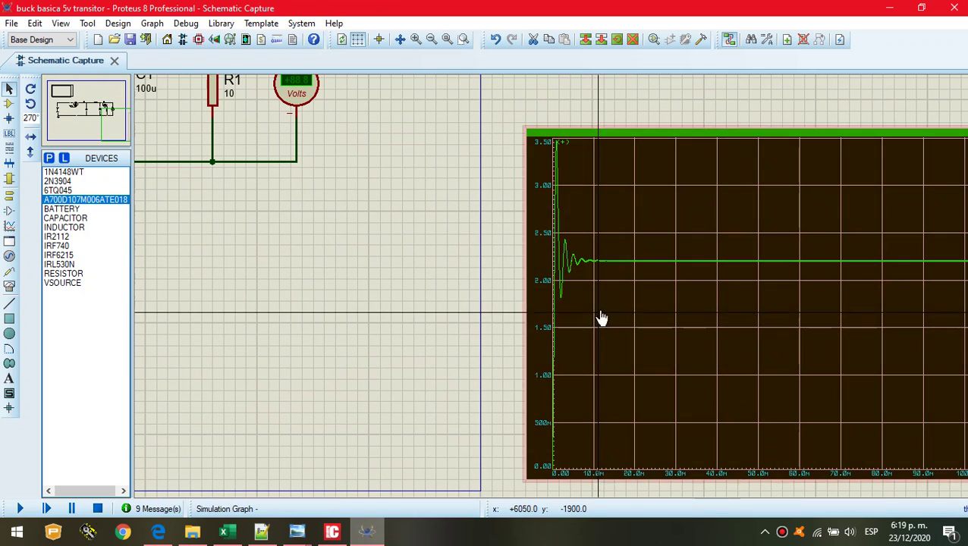
key(space)
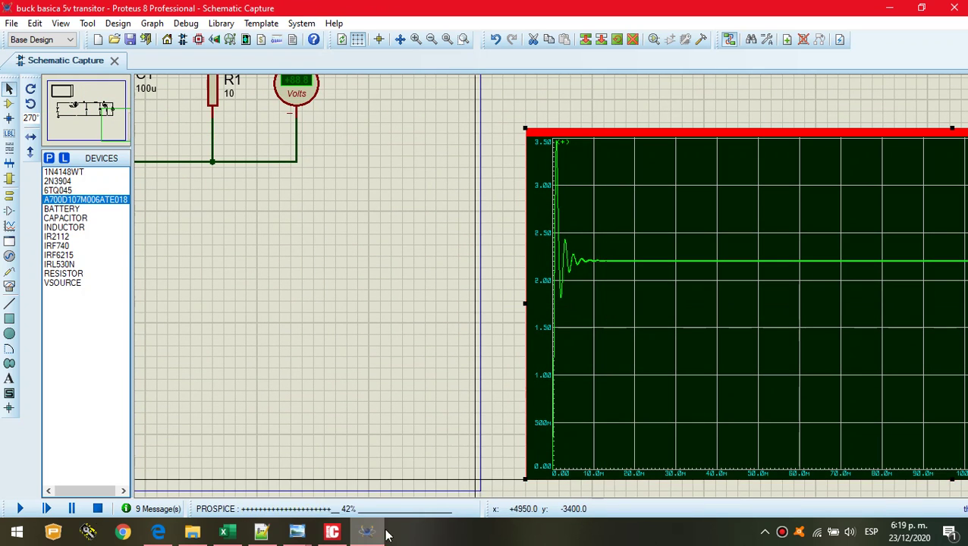
click(626, 382)
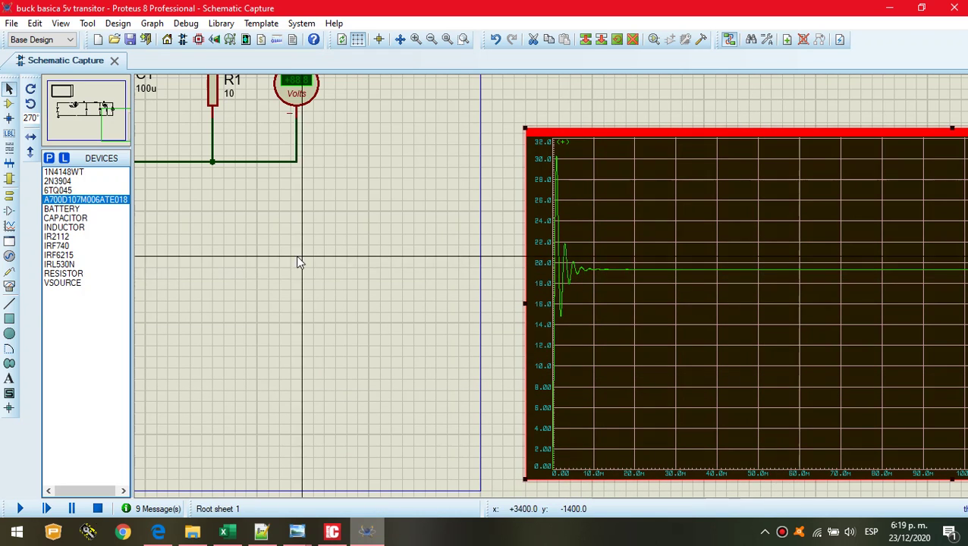
Set the value of load resistor R1 to 1k.
drag(51, 125, 86, 111)
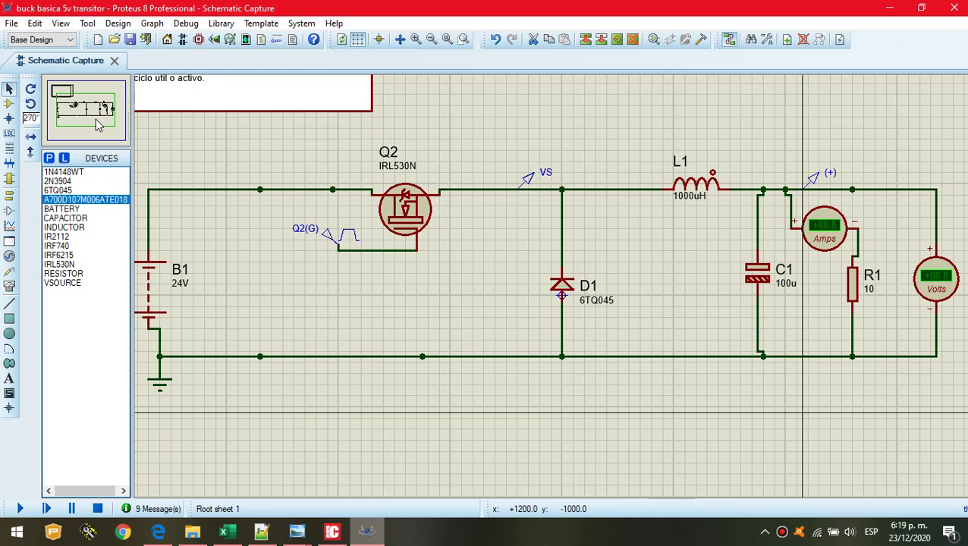
drag(97, 125, 96, 105)
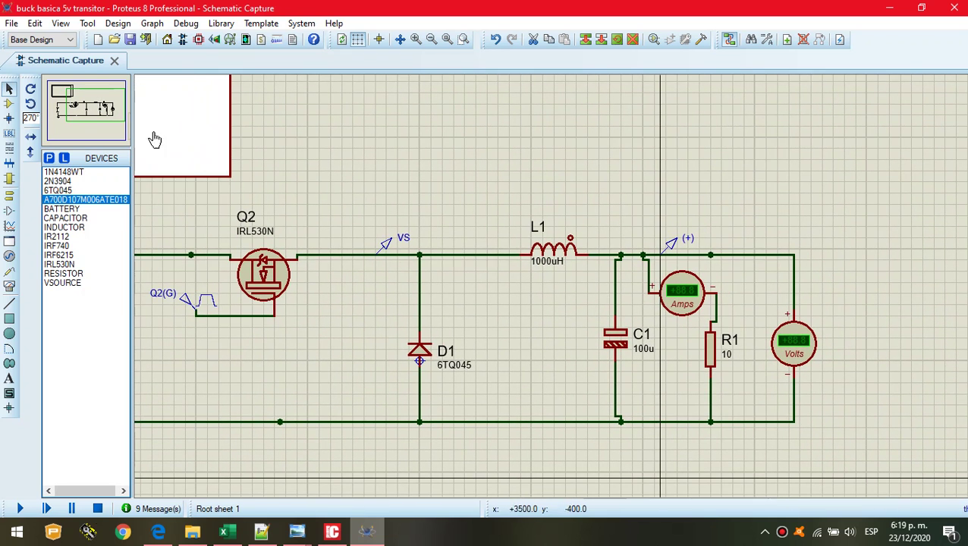
double_click(728, 362)
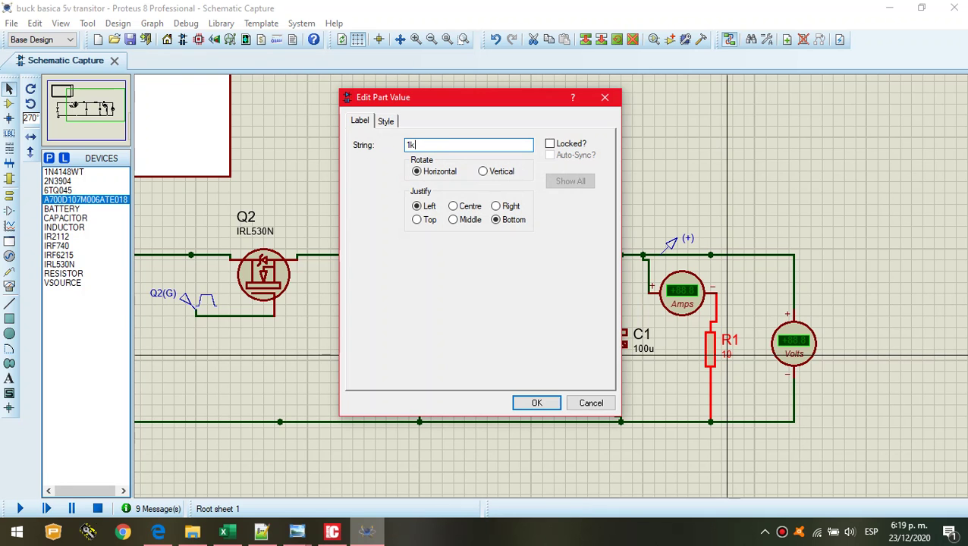
key(Return)
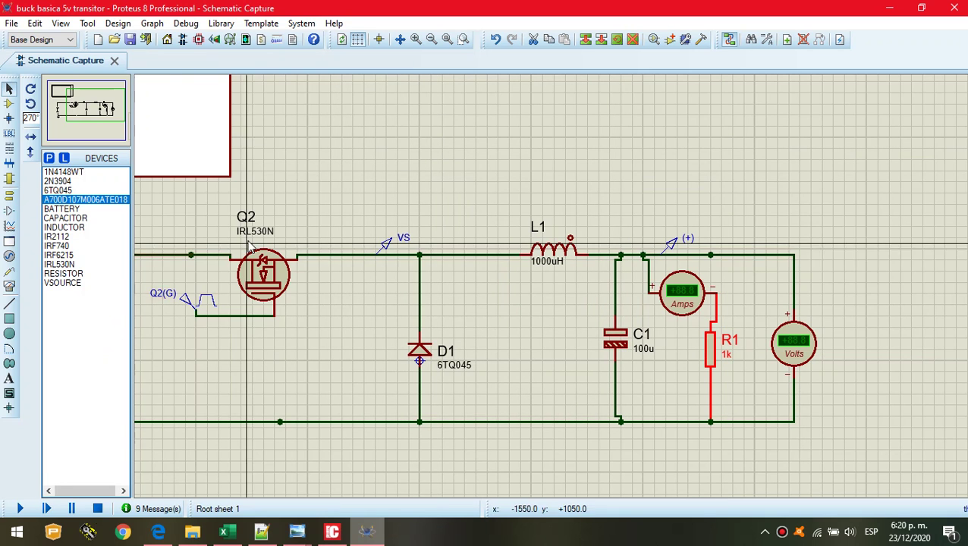
Edit the pulse width percentage of the Q2(G) generator and apply the generator properties.
double_click(199, 302)
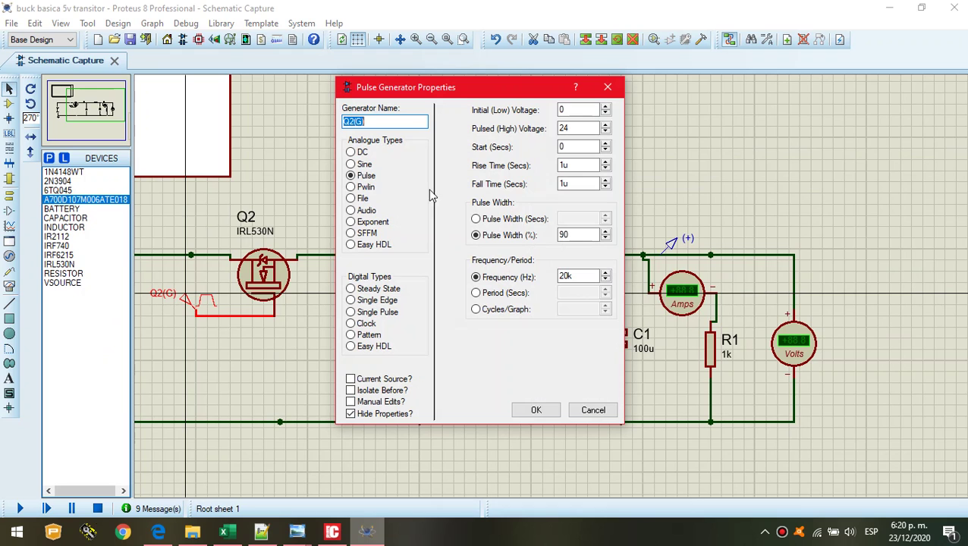
click(569, 236)
key(Return)
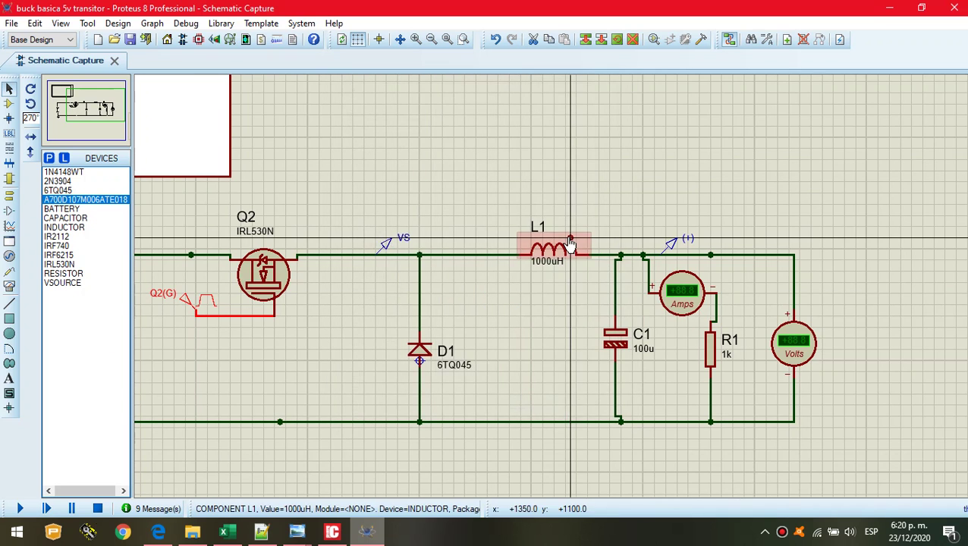
Run the live circuit simulation with the 1k load, stop it, and check the pulse settings of the Q2(G) generator.
click(19, 509)
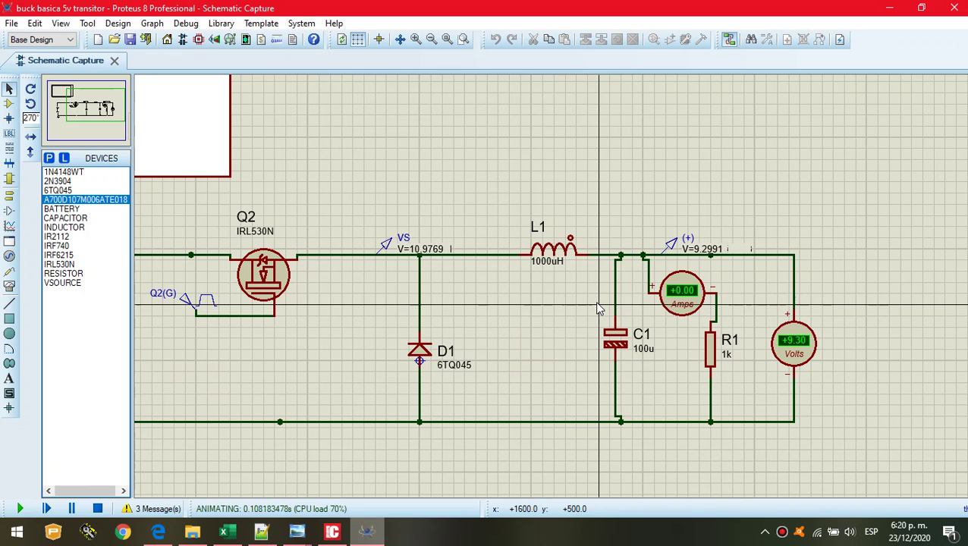
click(97, 509)
mouse_move(57, 102)
mouse_down()
mouse_move(50, 99)
mouse_move(102, 114)
mouse_move(63, 105)
mouse_up()
double_click(485, 279)
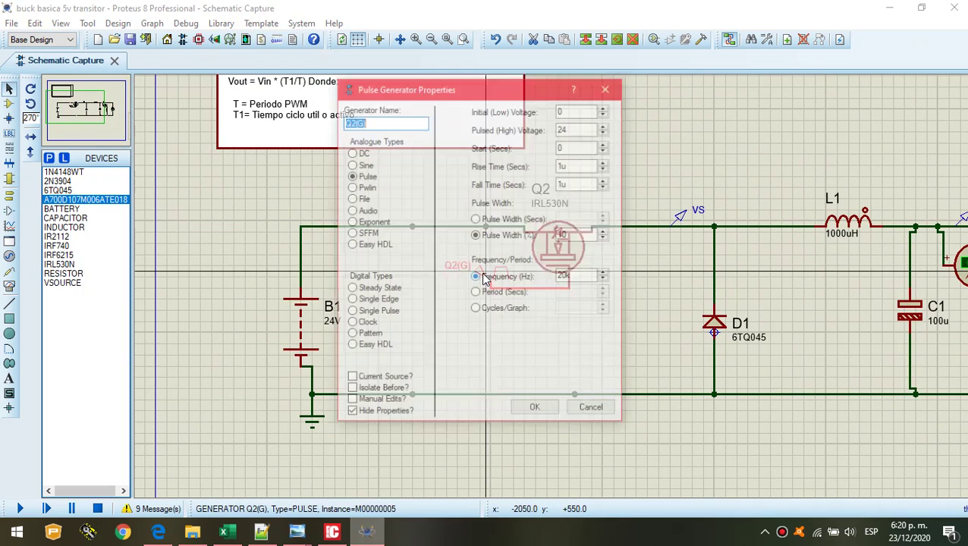
click(542, 414)
Set load resistor R1 to 10 and run the live simulation to read the output voltage and current, stopping it when done.
click(100, 97)
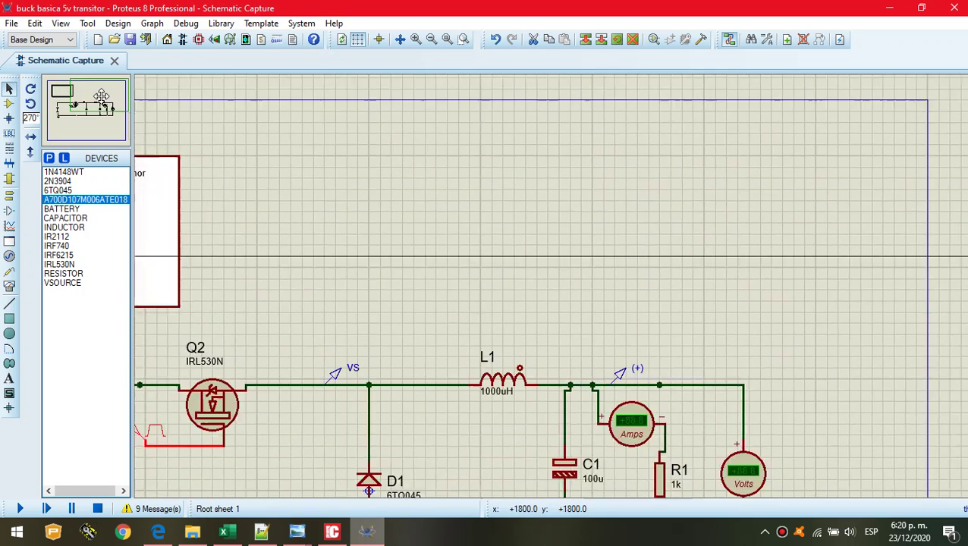
click(100, 109)
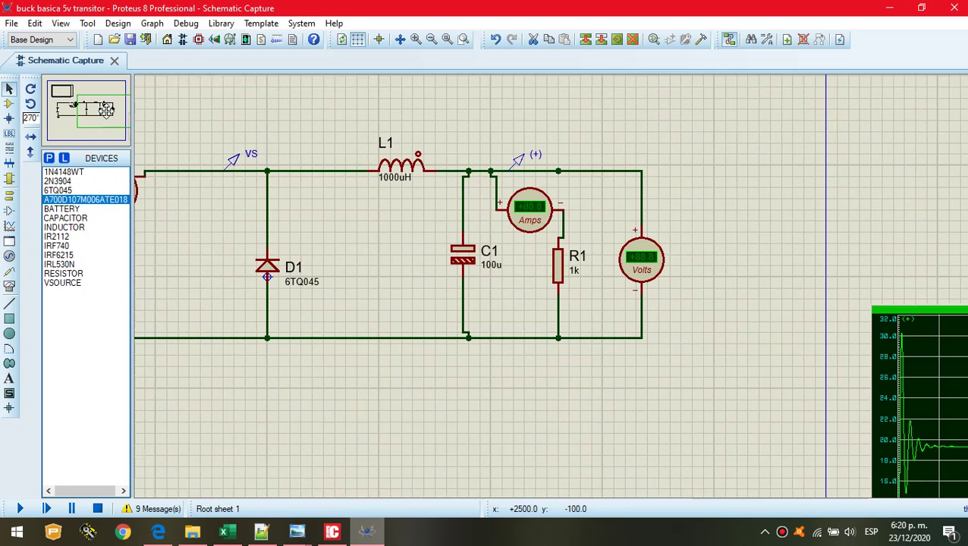
double_click(573, 275)
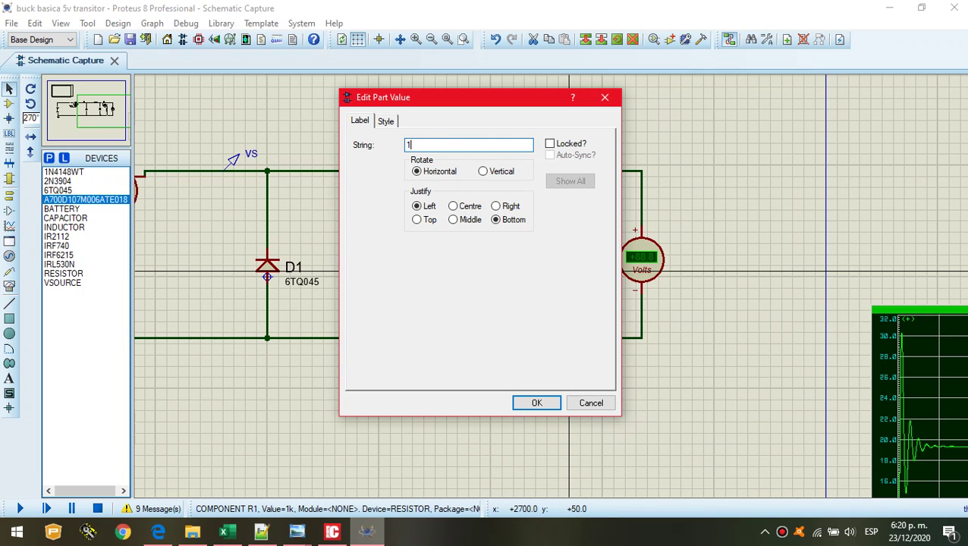
key(Return)
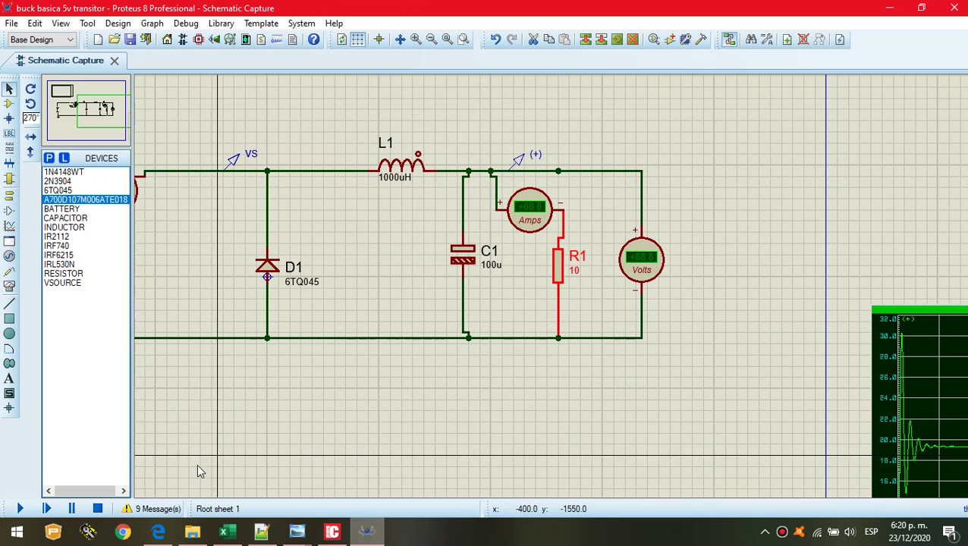
click(21, 508)
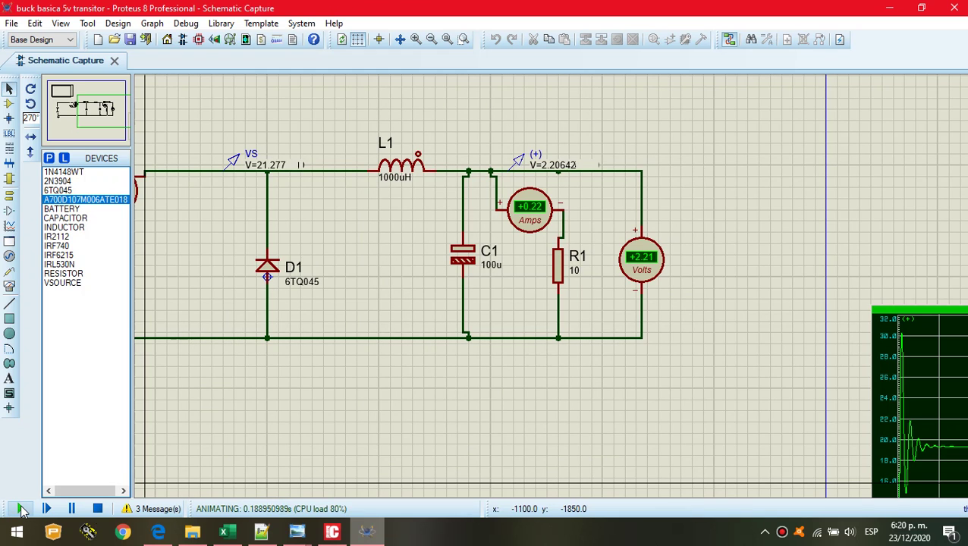
click(102, 511)
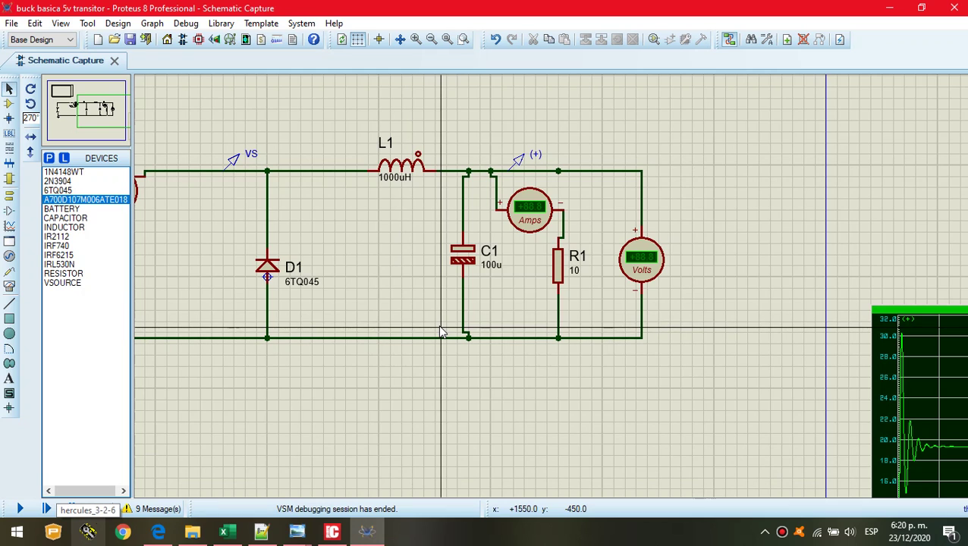
Set load resistor R1 back to 1k and rerun the live simulation to compare the output voltage, stopping it when done.
double_click(572, 277)
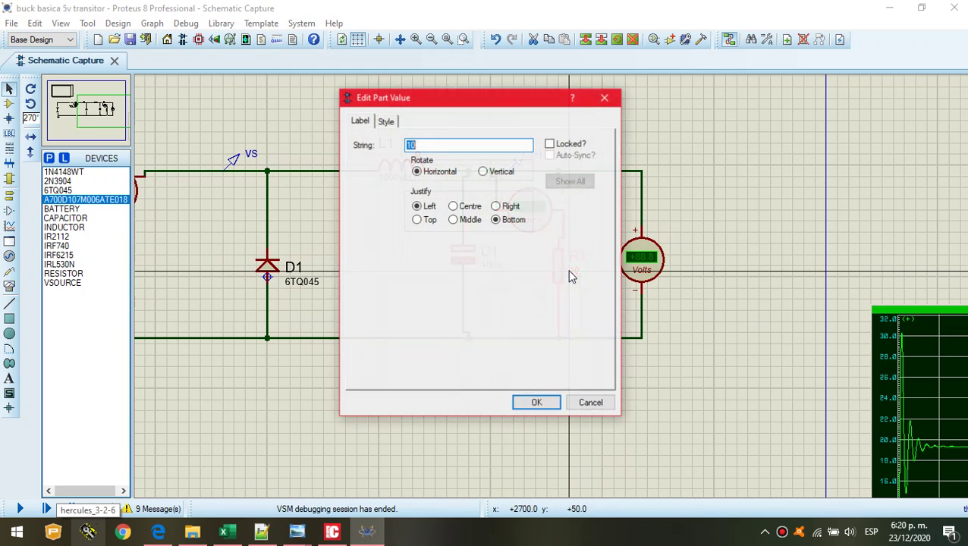
text(1k)
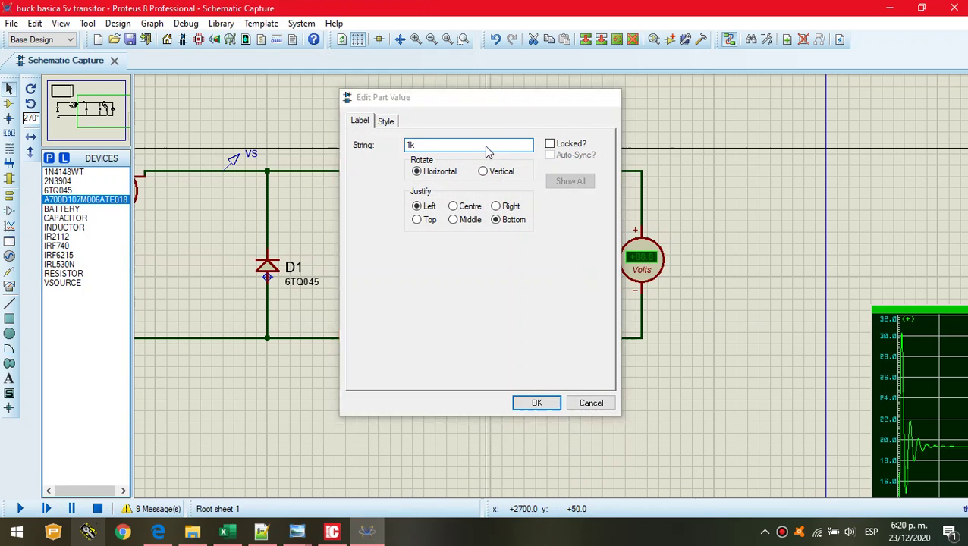
key(Return)
click(21, 509)
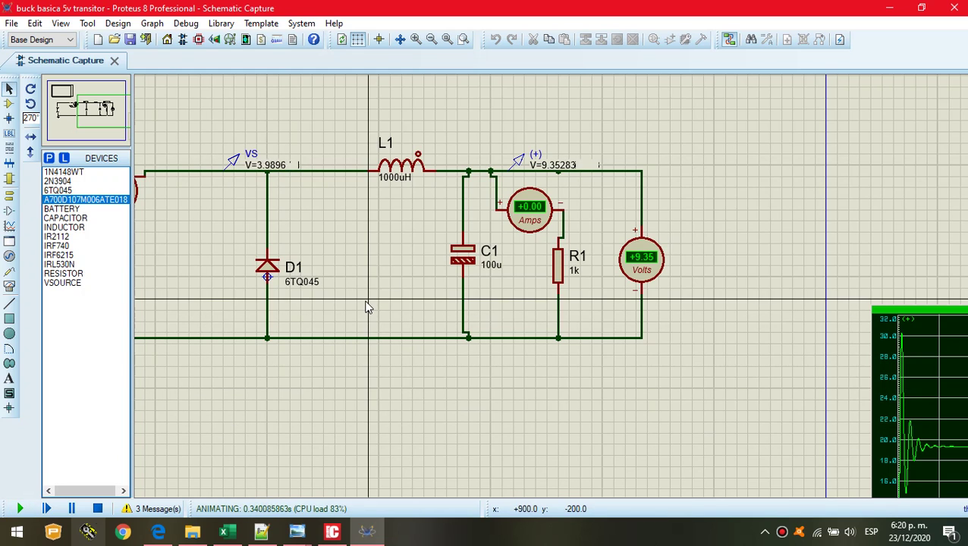
click(99, 509)
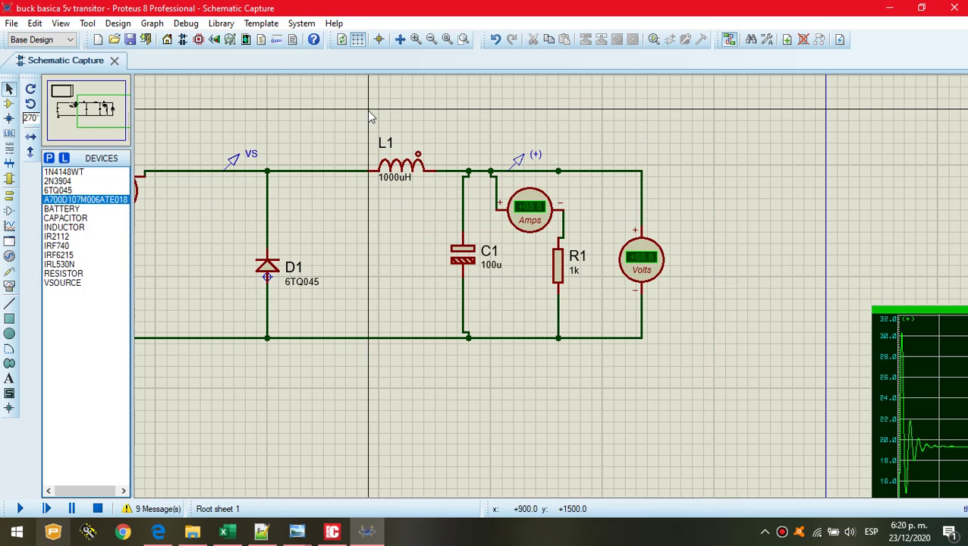
Open the LM2596 schematic images from the Fuente conmutada folder and examine the typical application circuit's input, inductor, feedback and output, closing the viewer when done.
drag(71, 123, 76, 99)
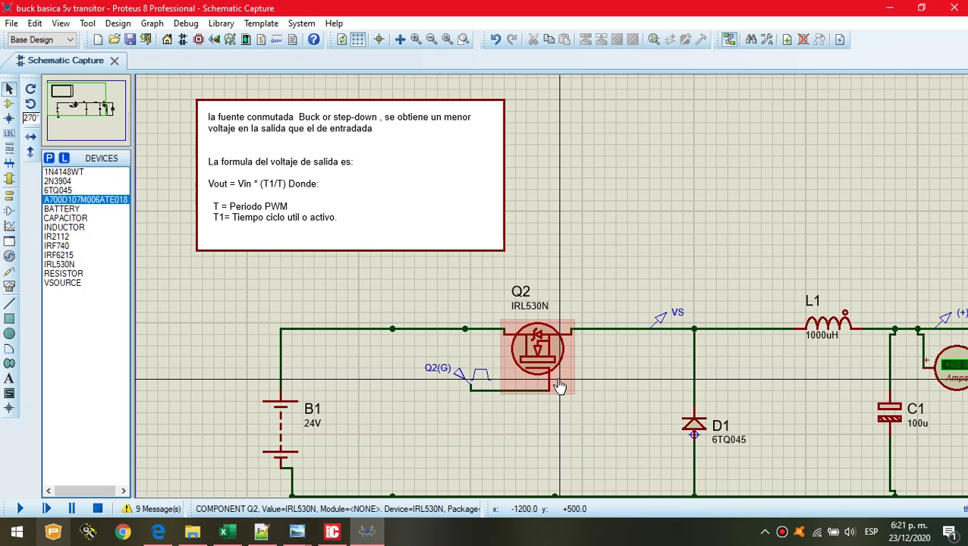
click(298, 535)
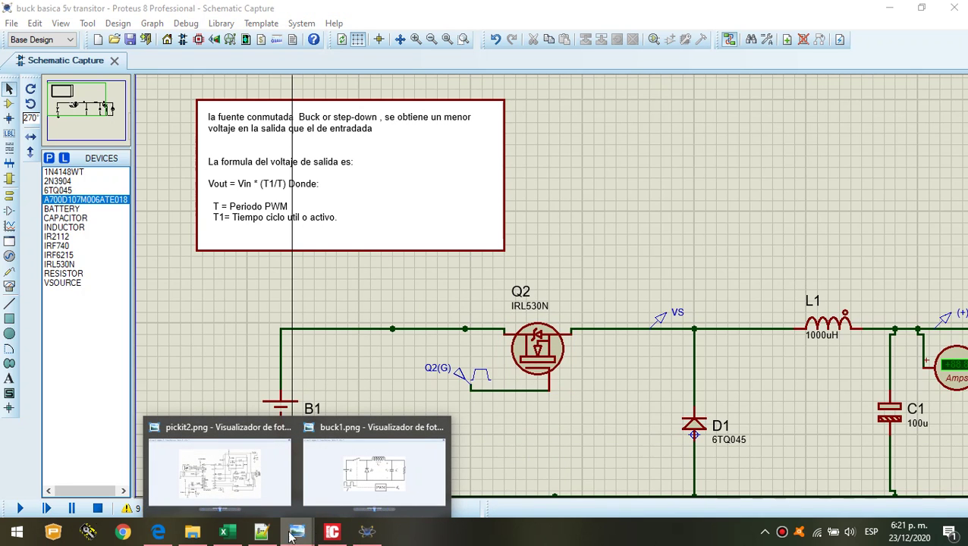
click(191, 533)
double_click(325, 295)
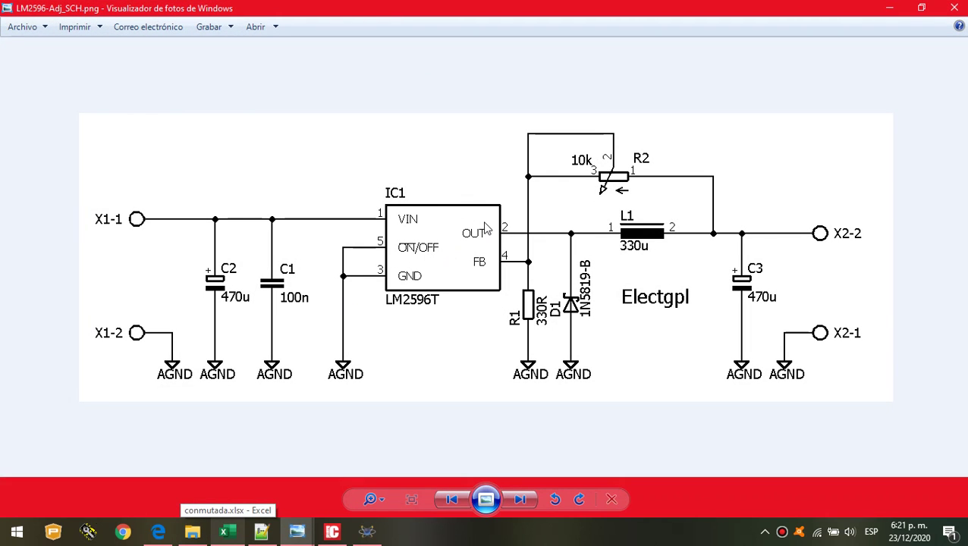
key(Right)
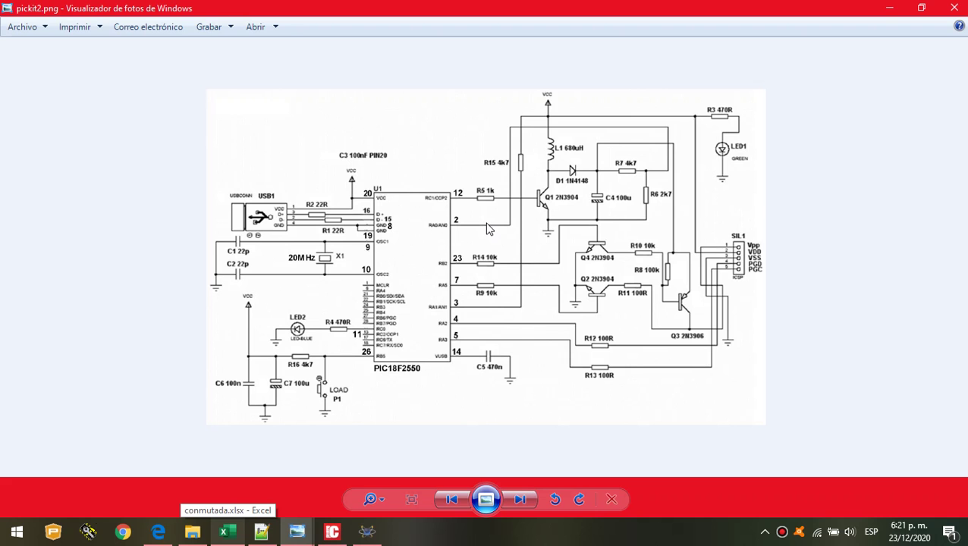
key(Right)
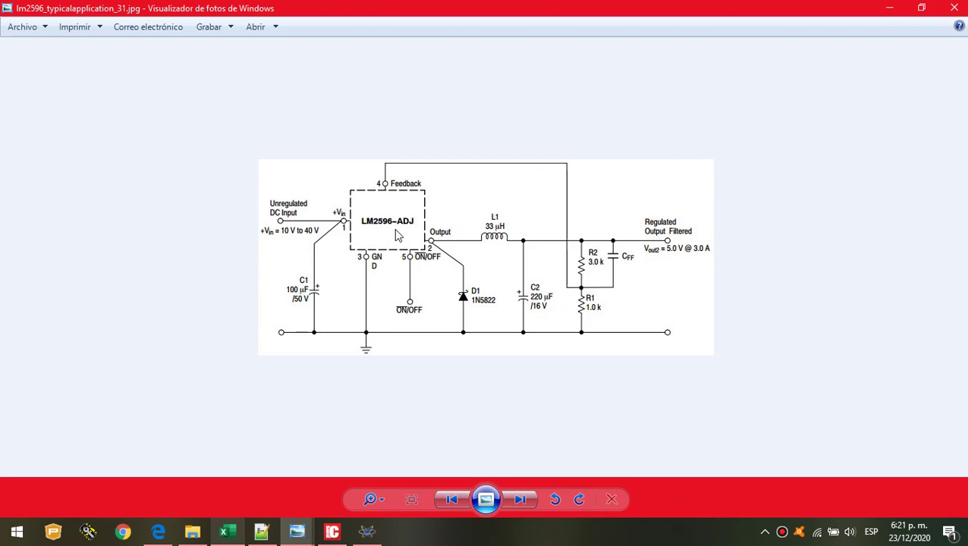
scroll(491, 256, up, 2)
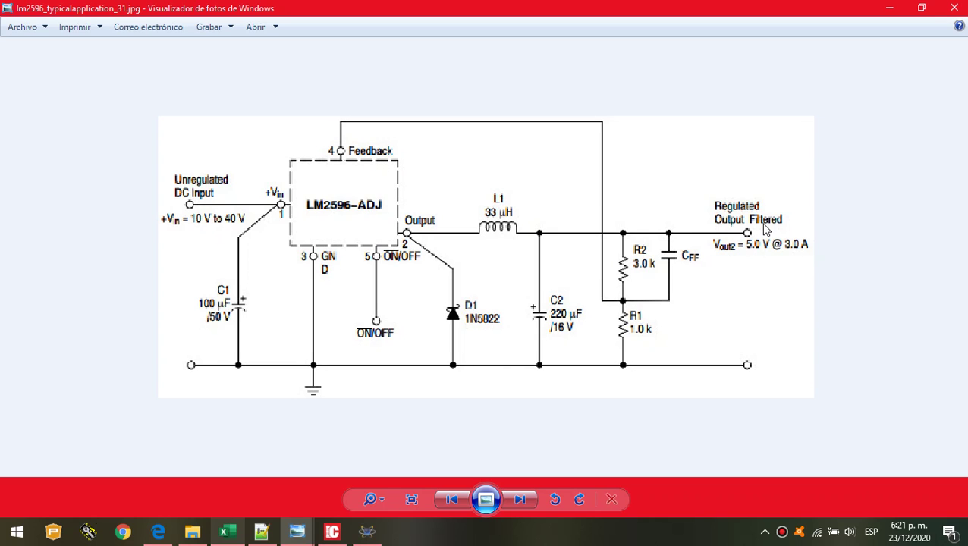
click(954, 8)
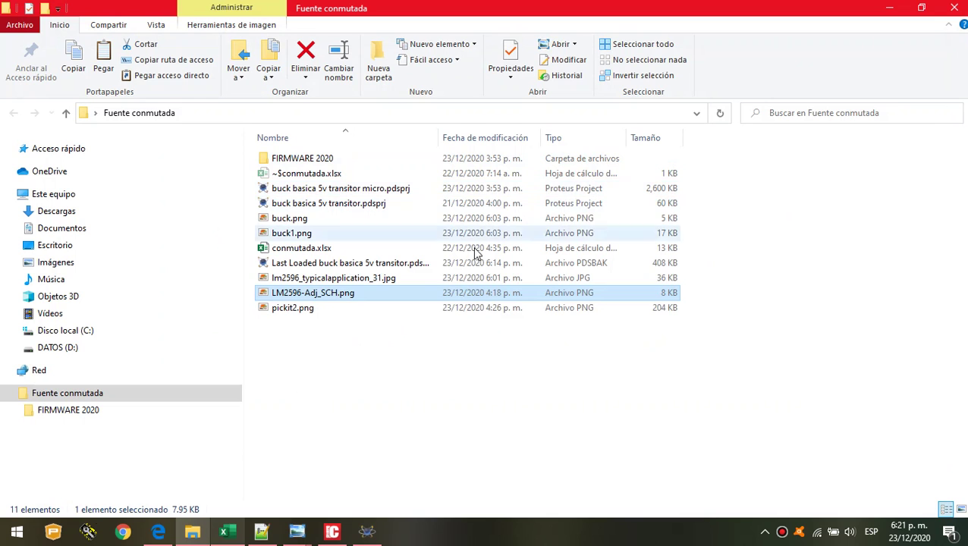
double_click(357, 279)
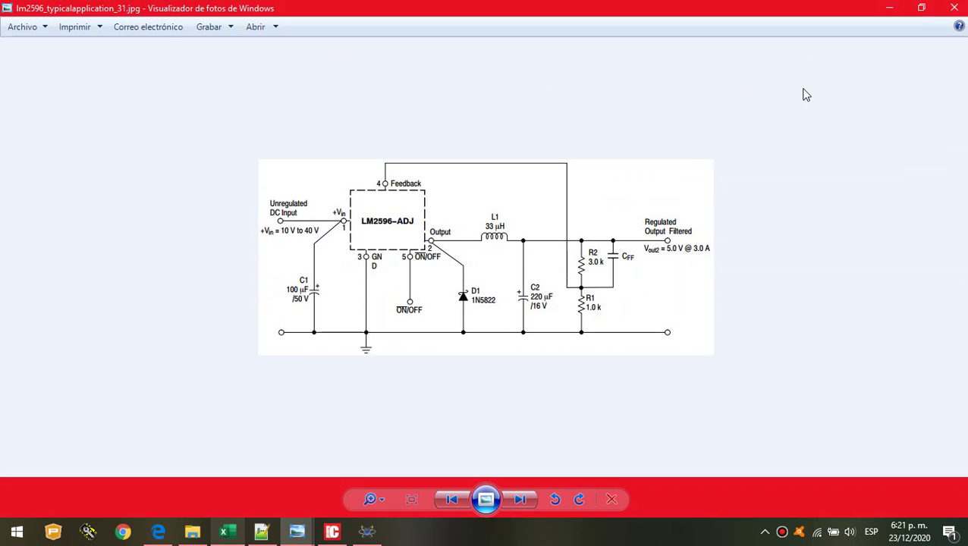
click(954, 7)
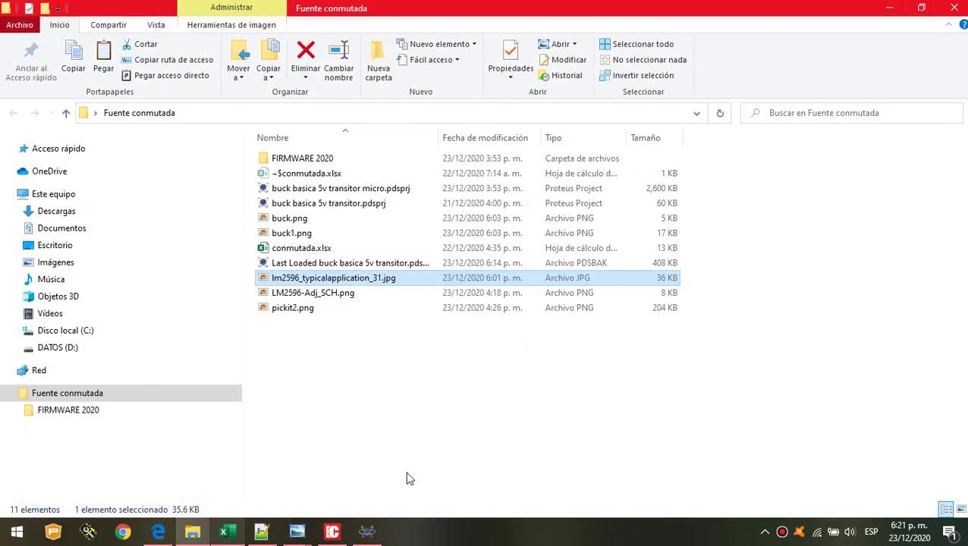
Switch back to the Proteus schematic and set load resistor R1 to 10.
click(367, 531)
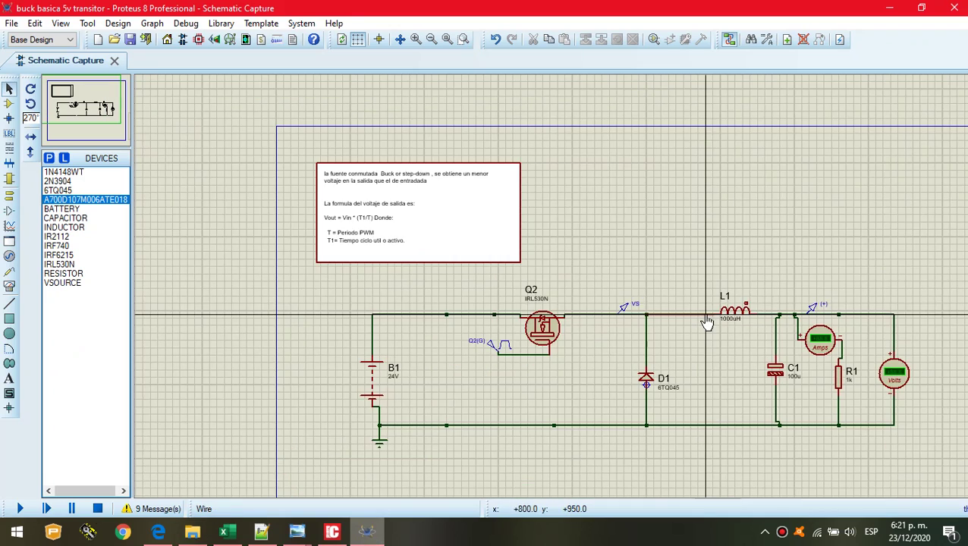
mouse_move(95, 113)
mouse_down()
mouse_move(121, 120)
mouse_move(113, 118)
mouse_up()
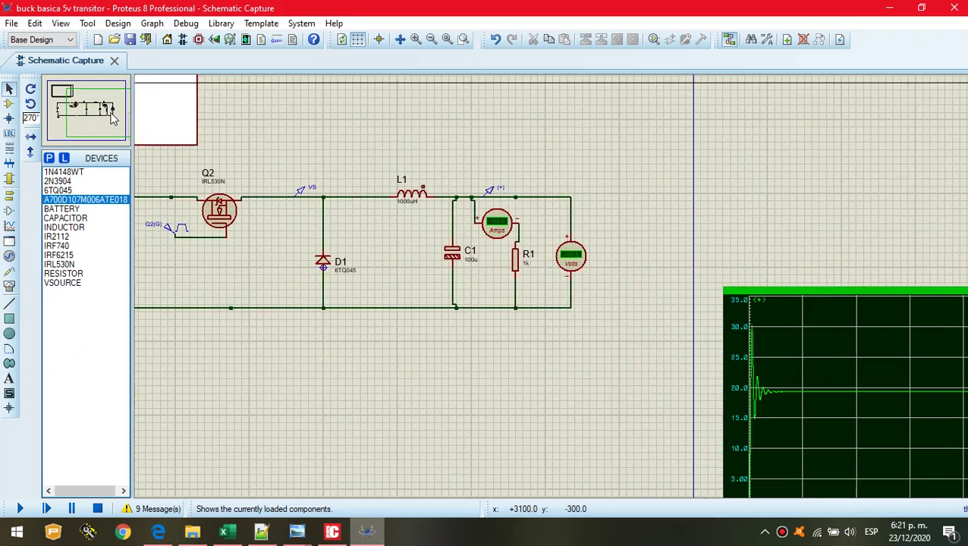
scroll(572, 262, up, 2)
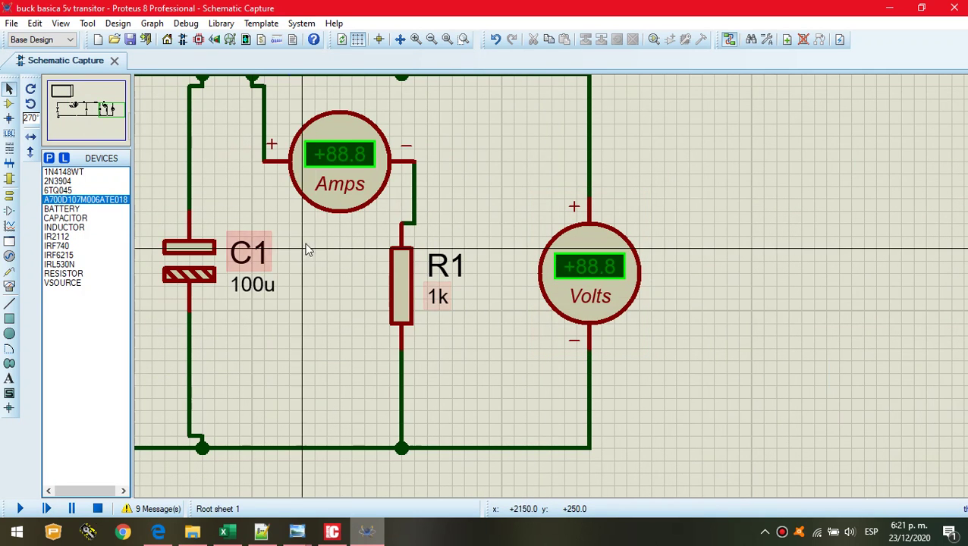
double_click(444, 310)
key(Return)
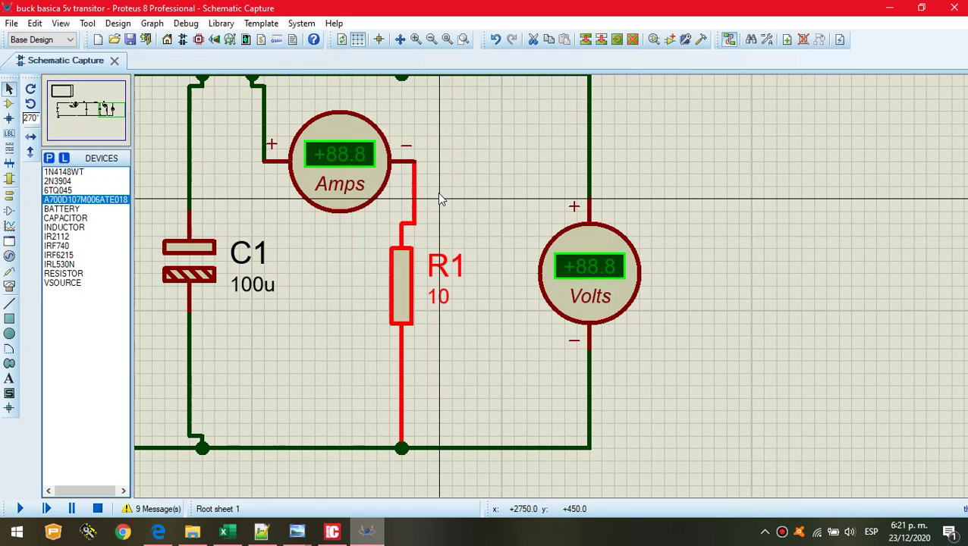
Set the value of output capacitor C1 to 10u, leaving its part name as it is.
scroll(437, 192, down, 2)
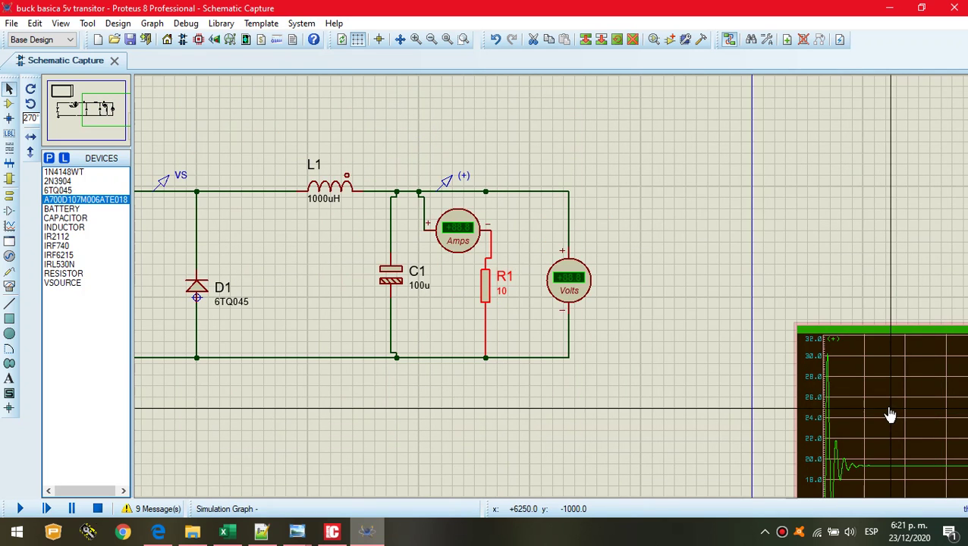
double_click(416, 282)
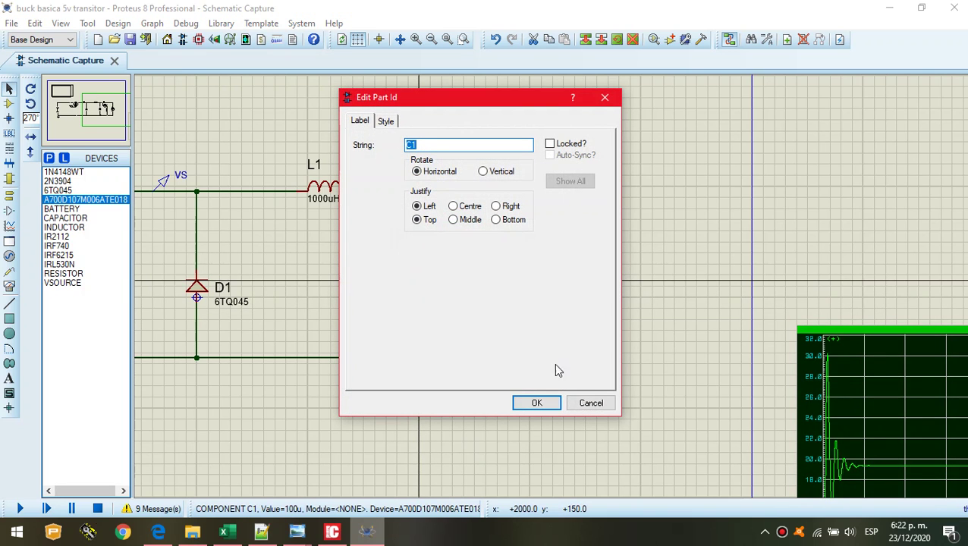
click(591, 403)
double_click(423, 281)
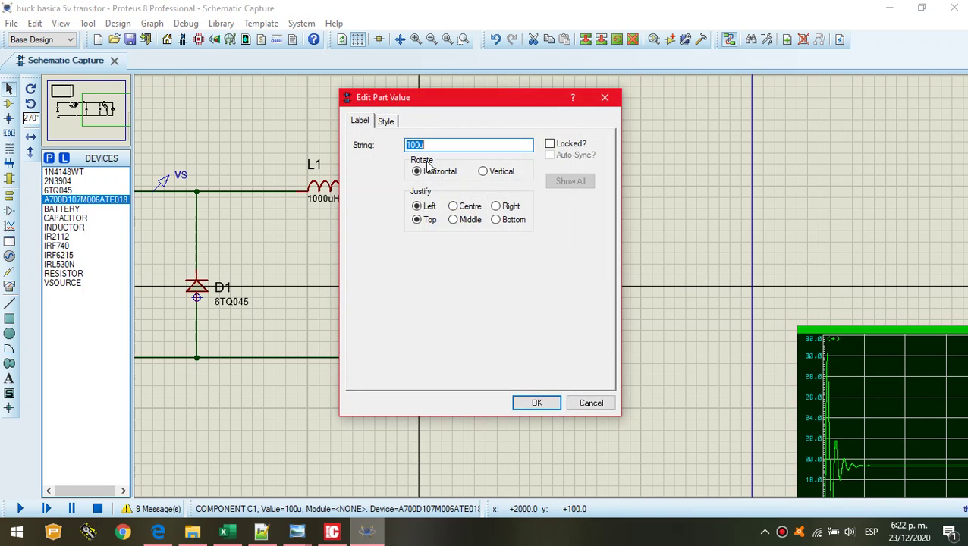
text(10u)
key(Return)
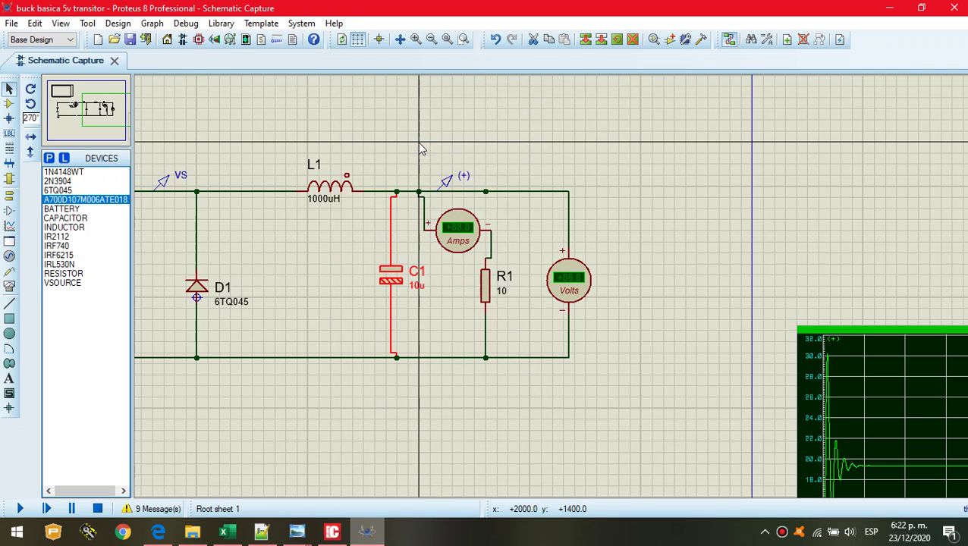
Rerun the output voltage graph simulation with the 10u capacitor and examine the ripple on the trace.
key(space)
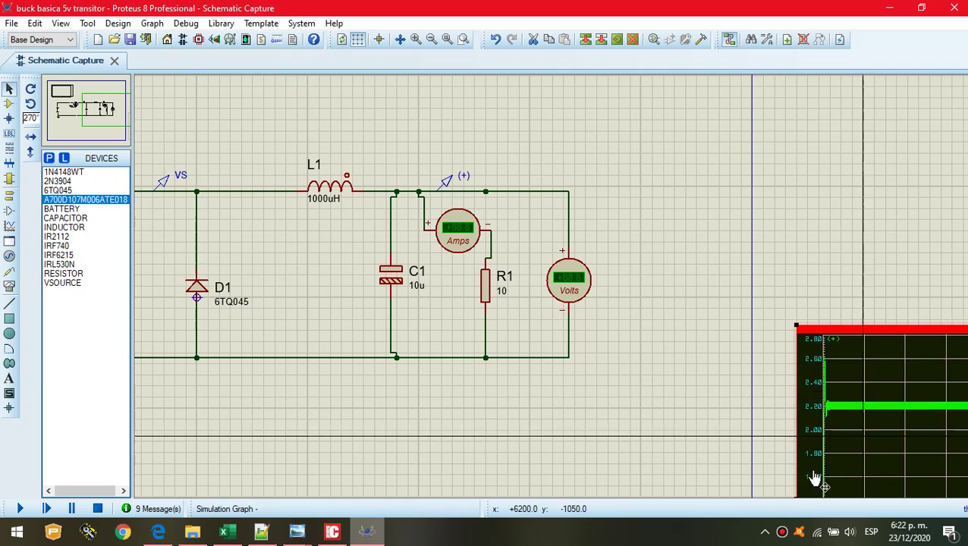
mouse_move(106, 110)
mouse_down()
mouse_move(63, 104)
mouse_move(121, 117)
mouse_up()
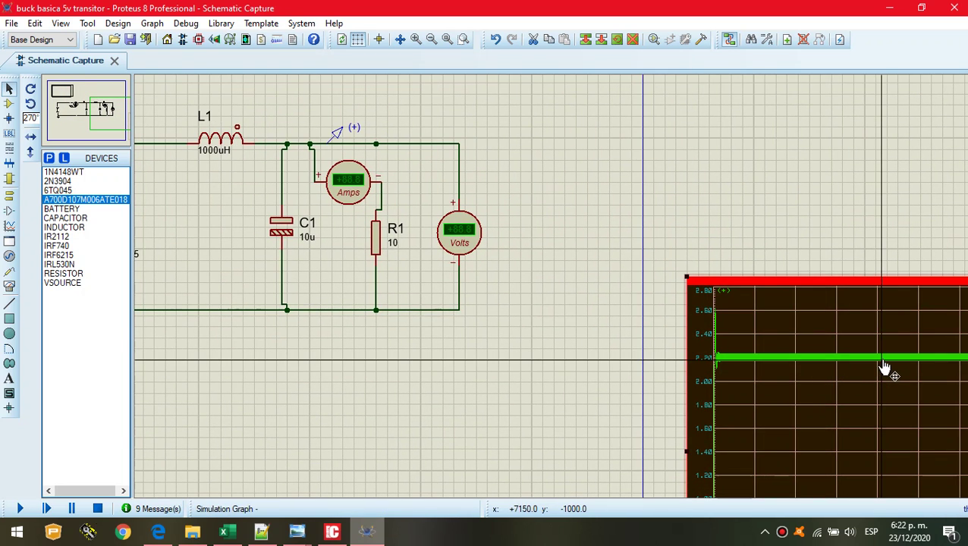
scroll(552, 291, up, 3)
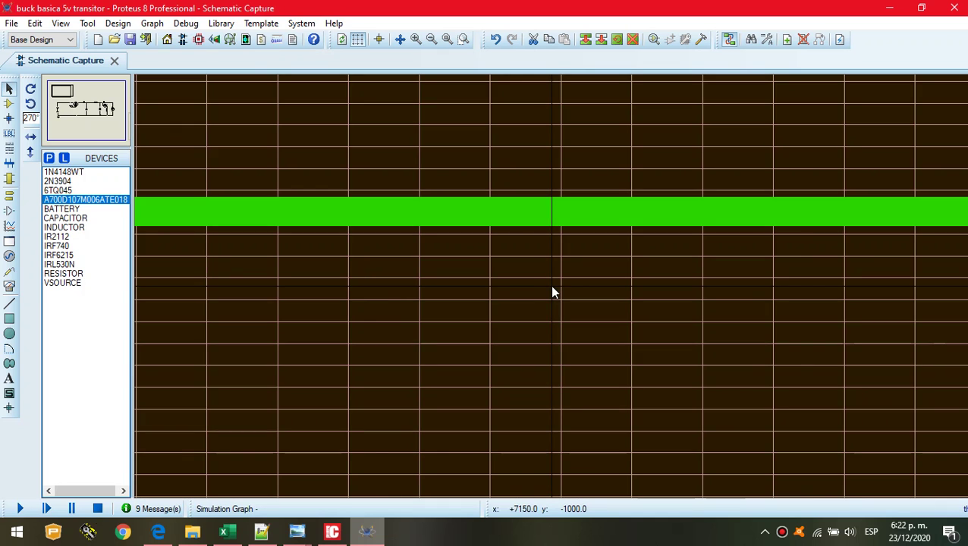
scroll(553, 291, down, 5)
scroll(553, 292, down, 2)
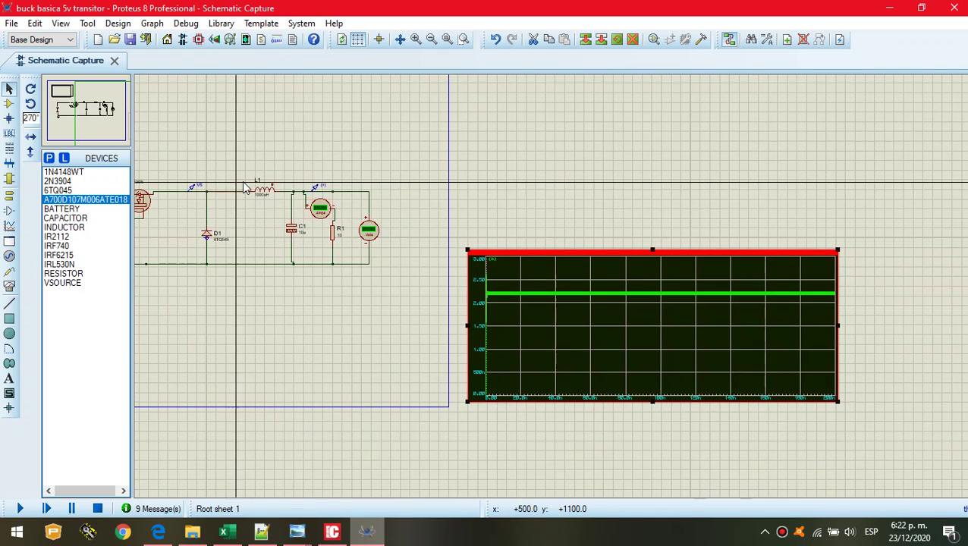
Set the value of inductor L1 to 10000uH.
scroll(552, 292, up, 1)
scroll(553, 291, up, 1)
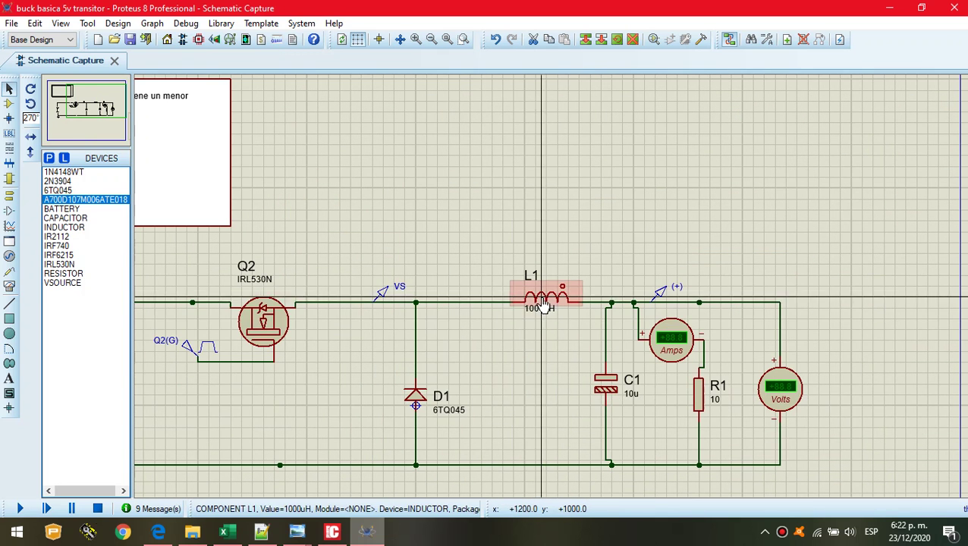
double_click(538, 308)
click(422, 147)
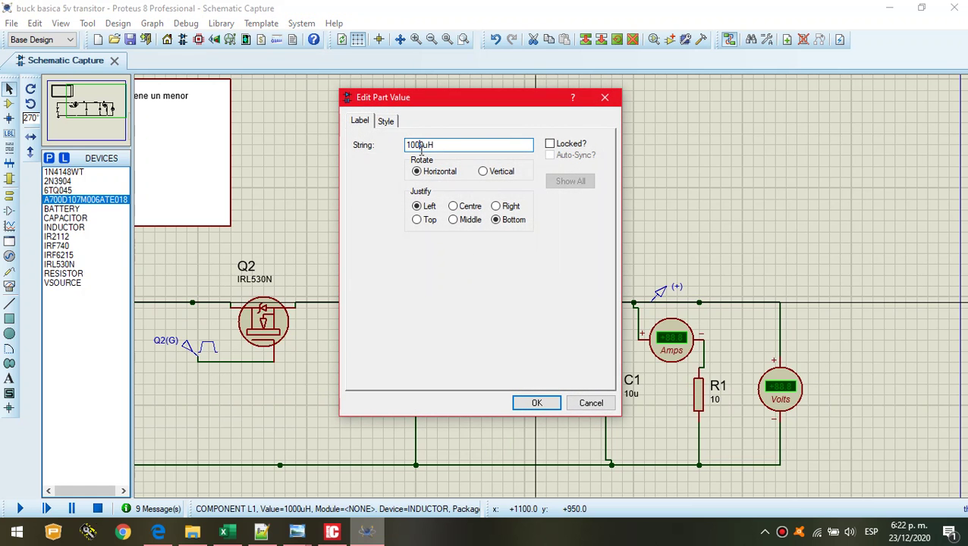
key(Return)
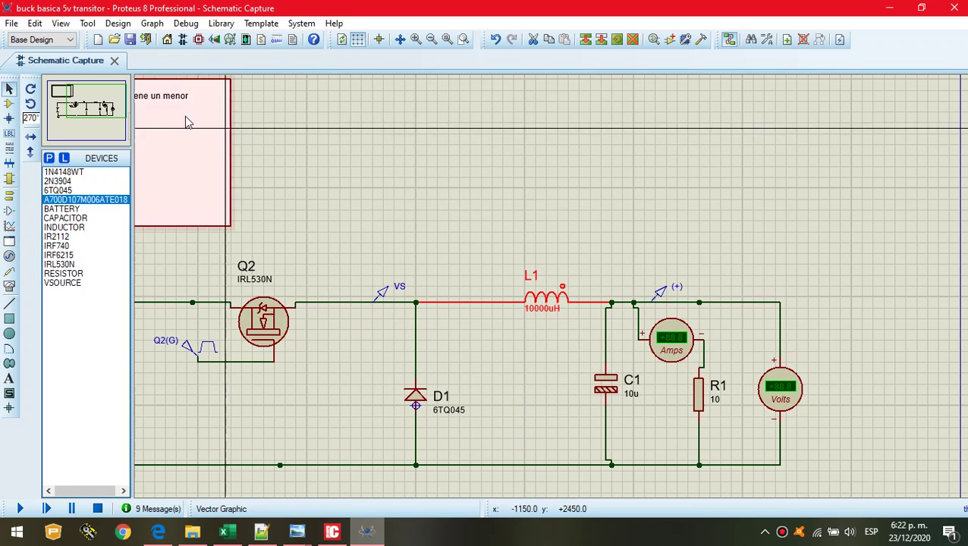
Rerun the output voltage graph simulation with the 10000uH inductor and examine the trace.
click(131, 110)
click(127, 125)
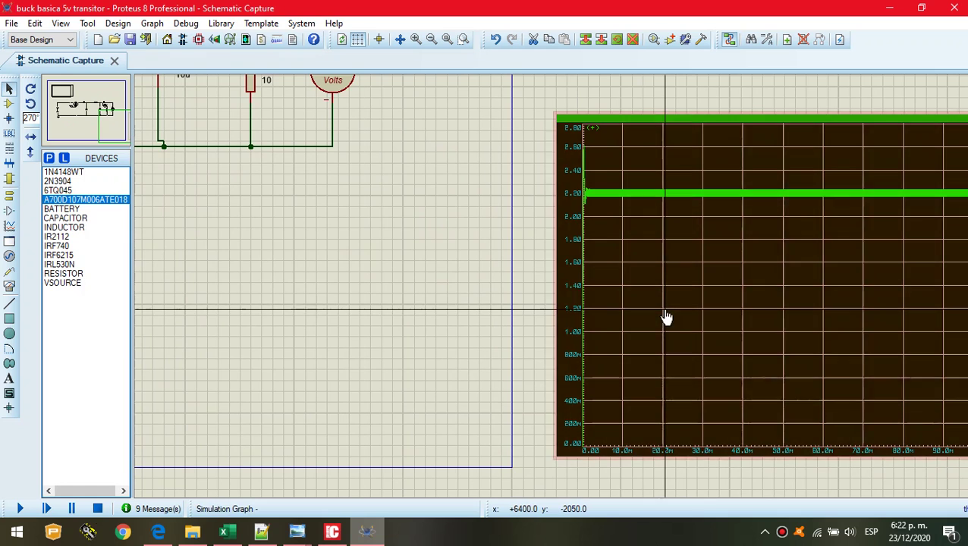
click(665, 317)
key(space)
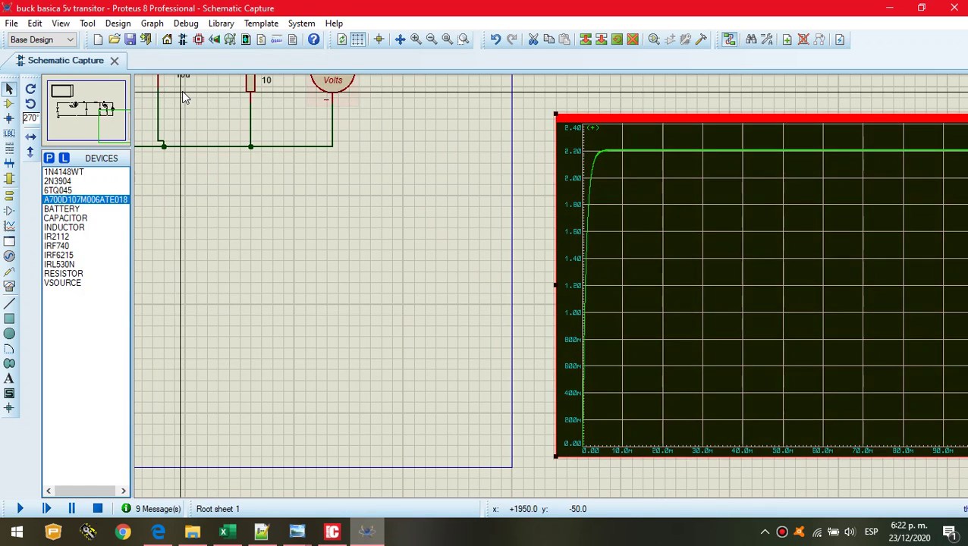
Set inductor L1 back to 1000uH and output capacitor C1 to 2220u.
click(82, 104)
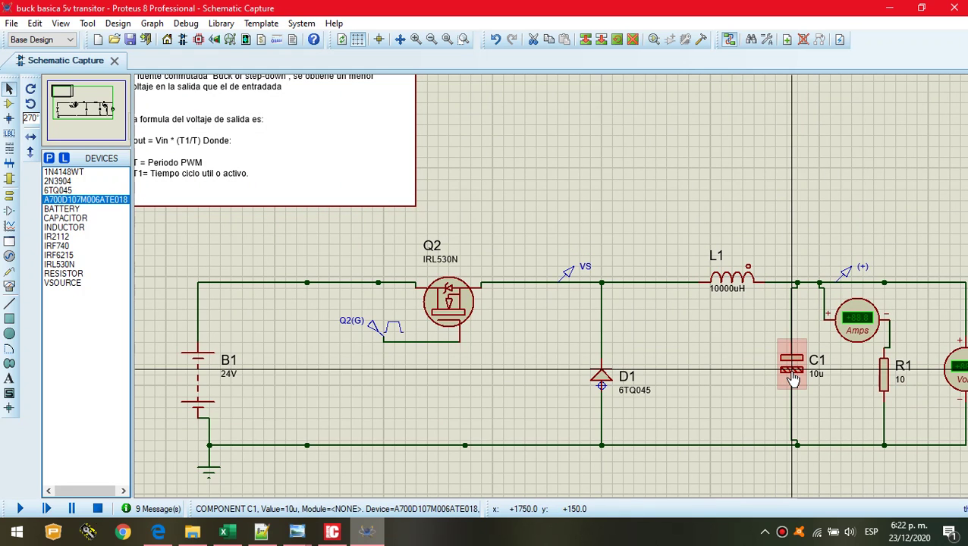
double_click(729, 287)
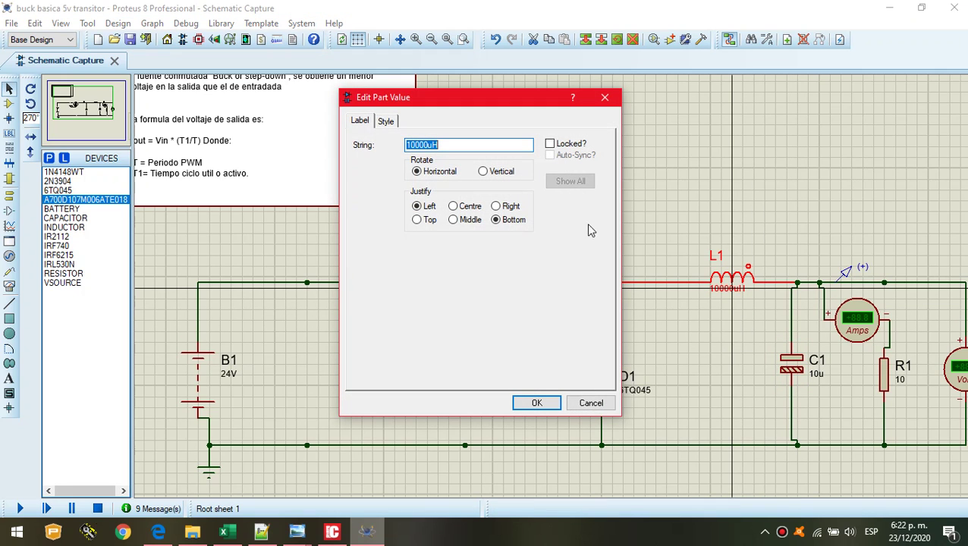
click(425, 146)
key(Return)
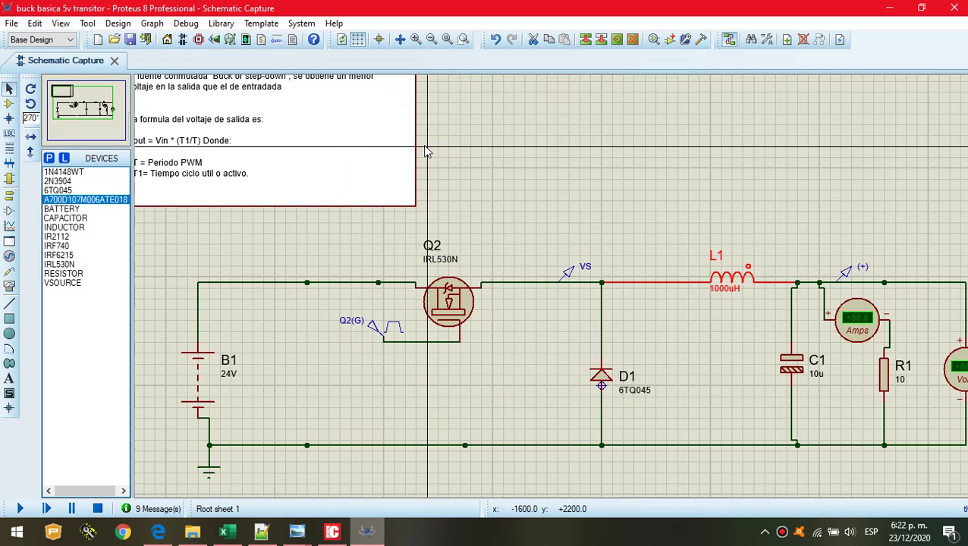
double_click(817, 376)
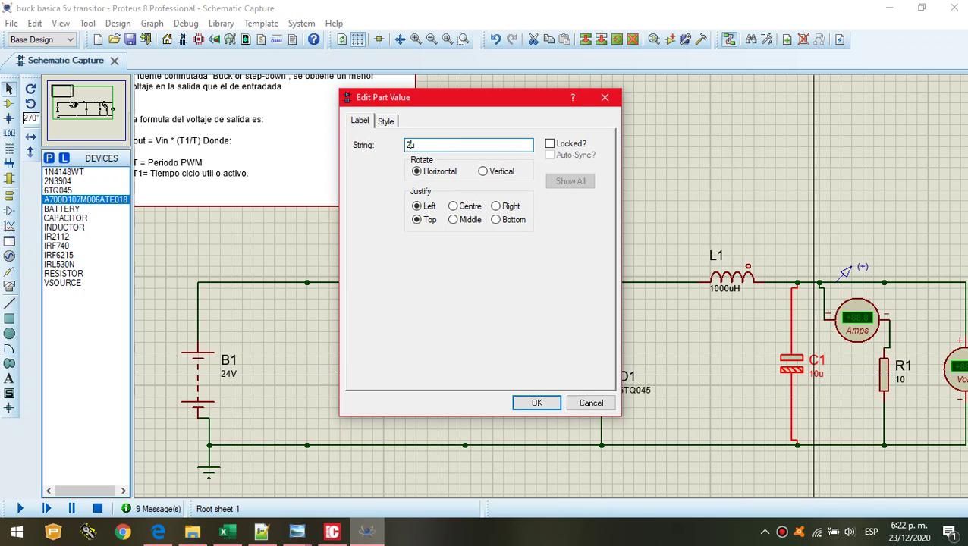
key(Return)
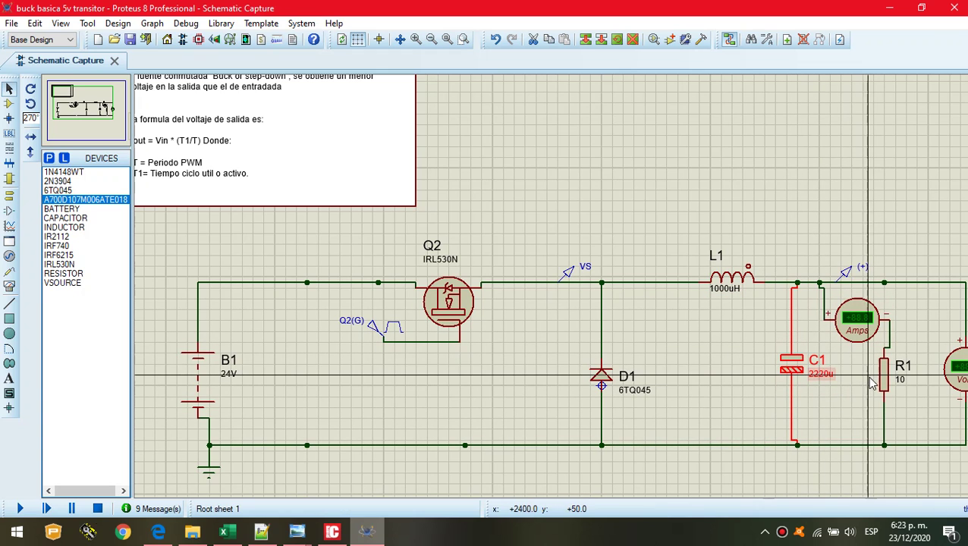
Set the pulsed high voltage of the pulse generator driving Q2's gate to 5.
drag(65, 114, 99, 112)
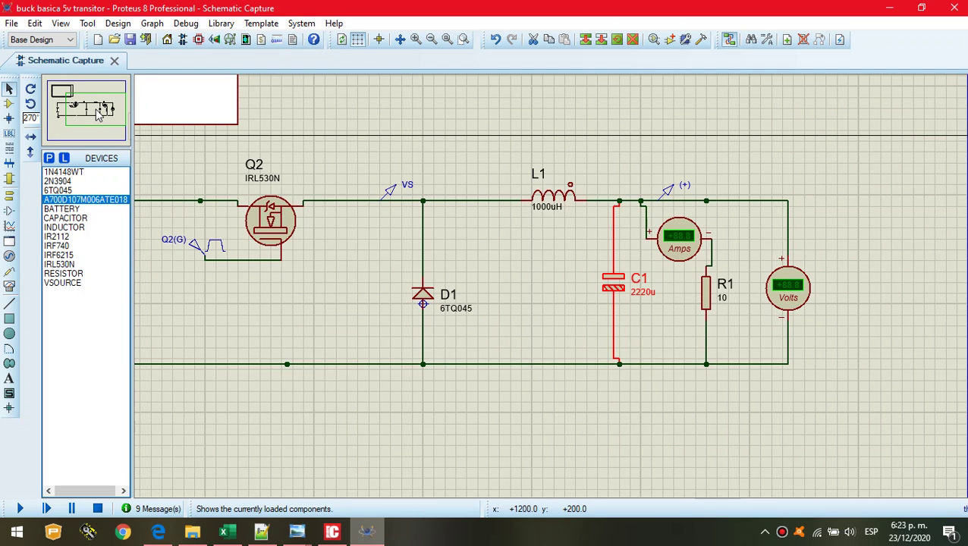
double_click(195, 250)
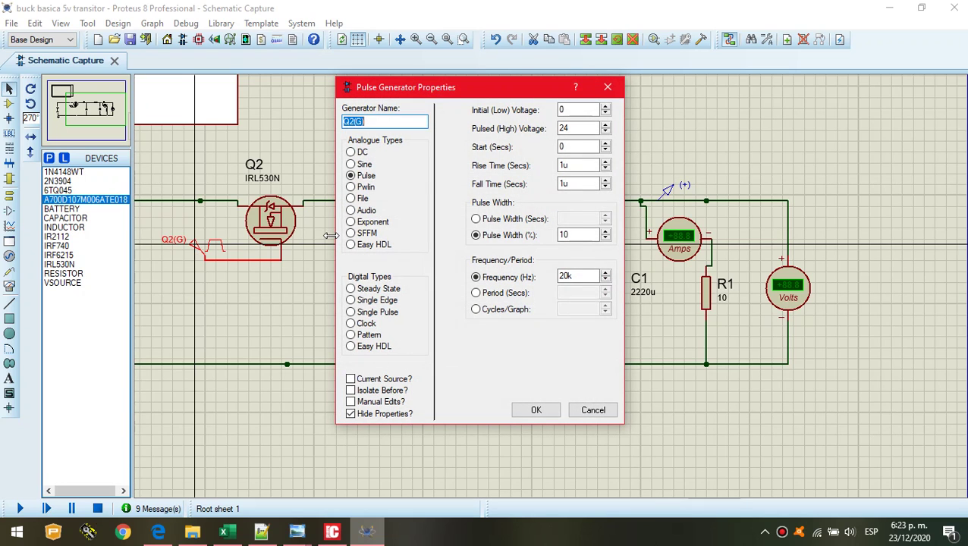
double_click(578, 129)
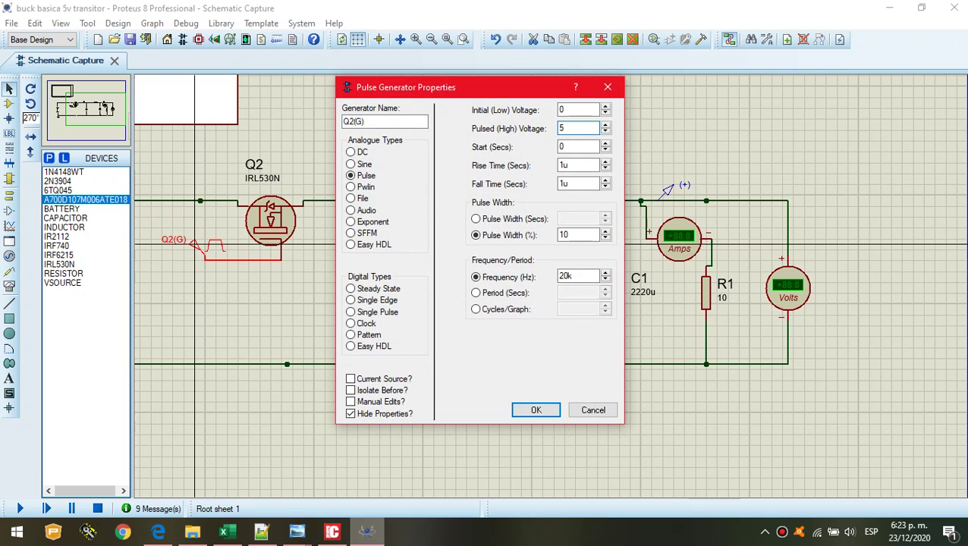
key(Return)
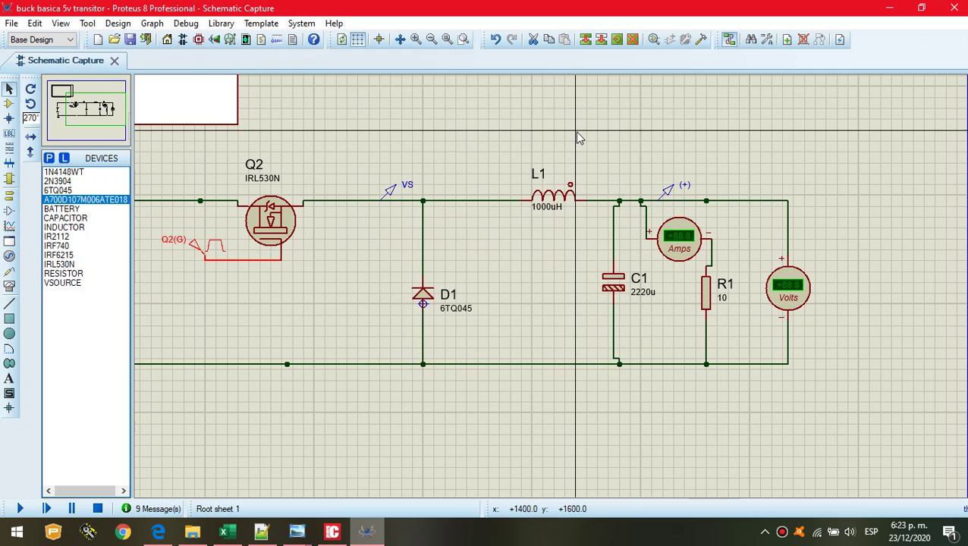
Delete the wire connecting the pulse generator to Q2's gate and check the generator's properties without changing them.
right_click(243, 259)
double_click(243, 259)
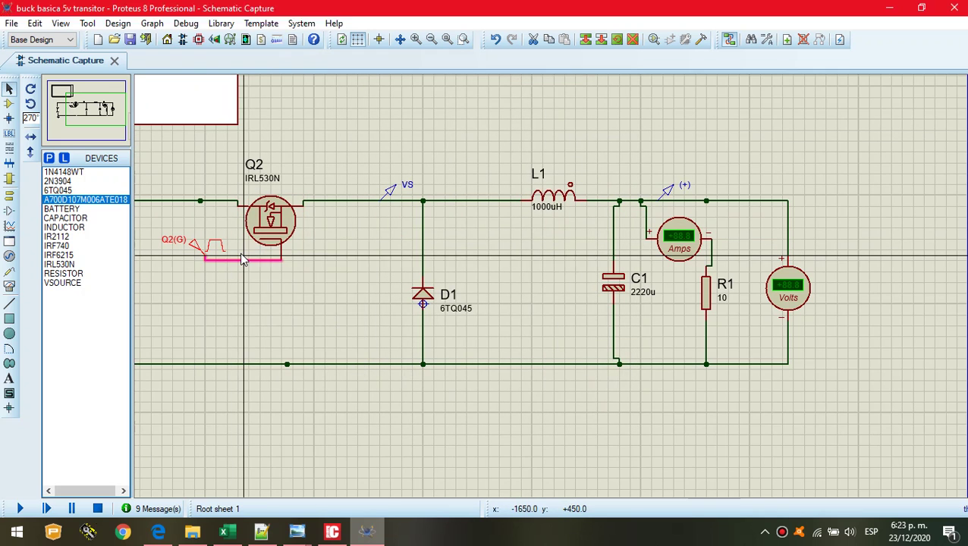
click(590, 323)
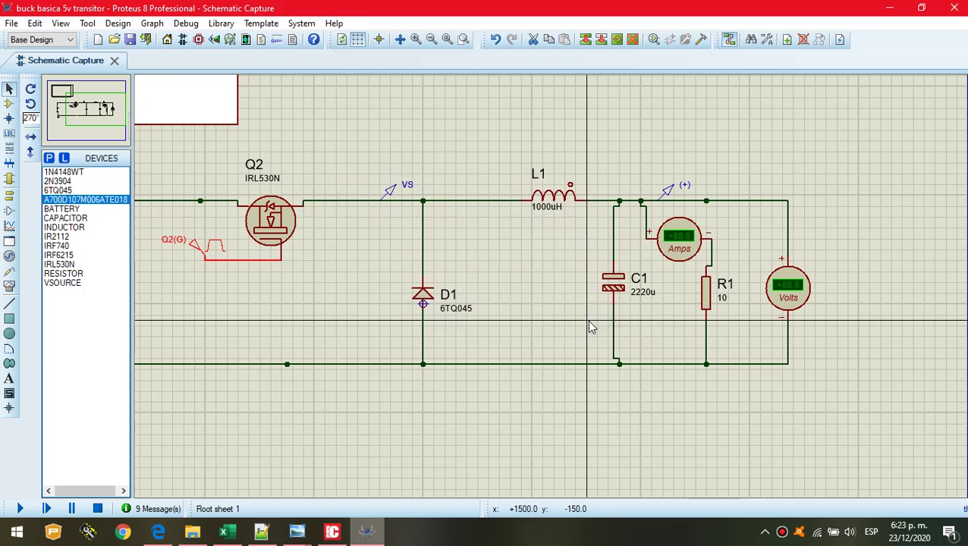
right_click(263, 260)
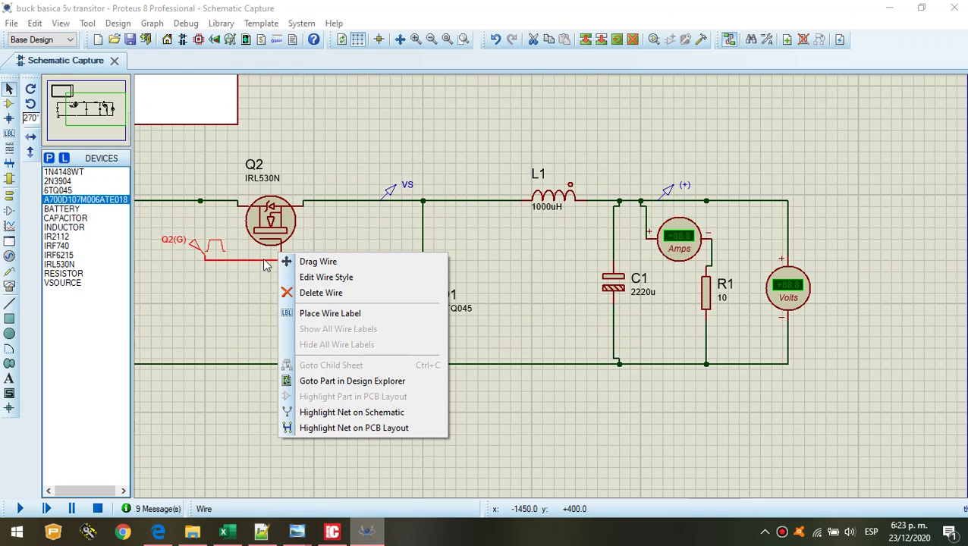
click(340, 295)
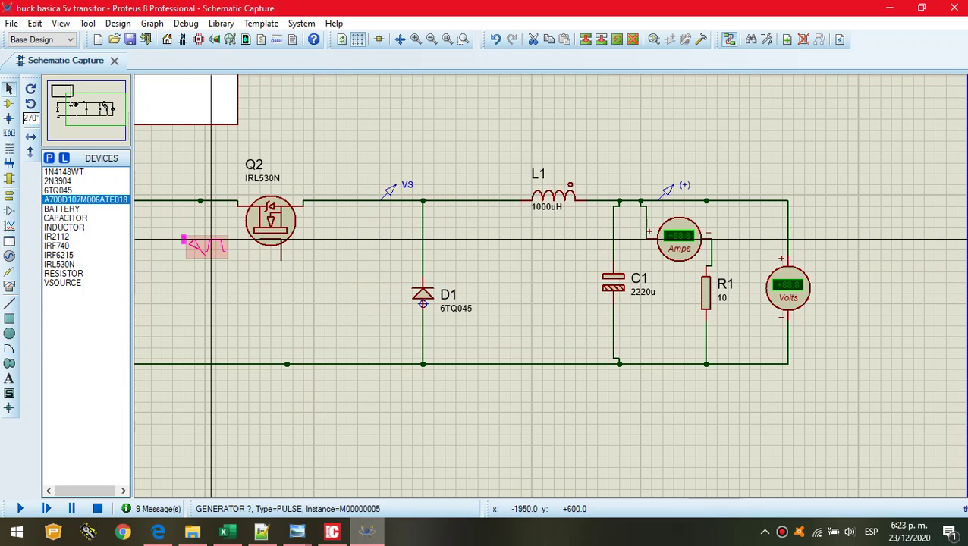
double_click(212, 247)
click(588, 410)
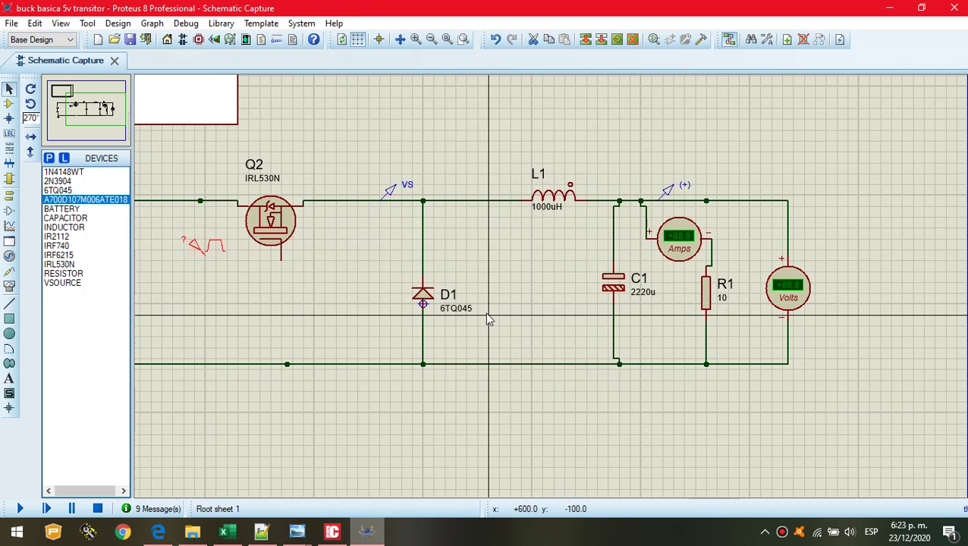
Place a 2N3904 transistor below Q2, between the battery and diode D1.
scroll(485, 313, down, 2)
drag(324, 262, 258, 262)
click(58, 181)
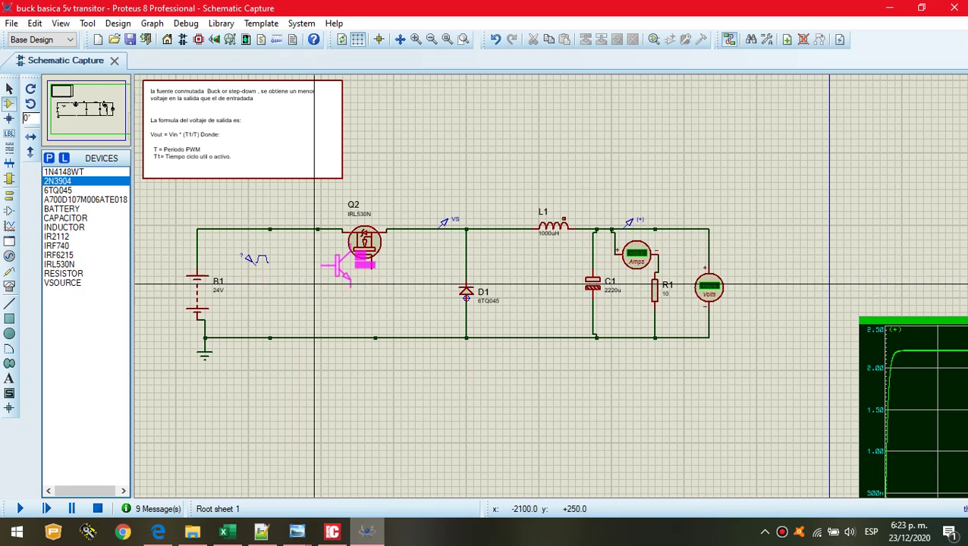
key(KP_Add)
click(288, 317)
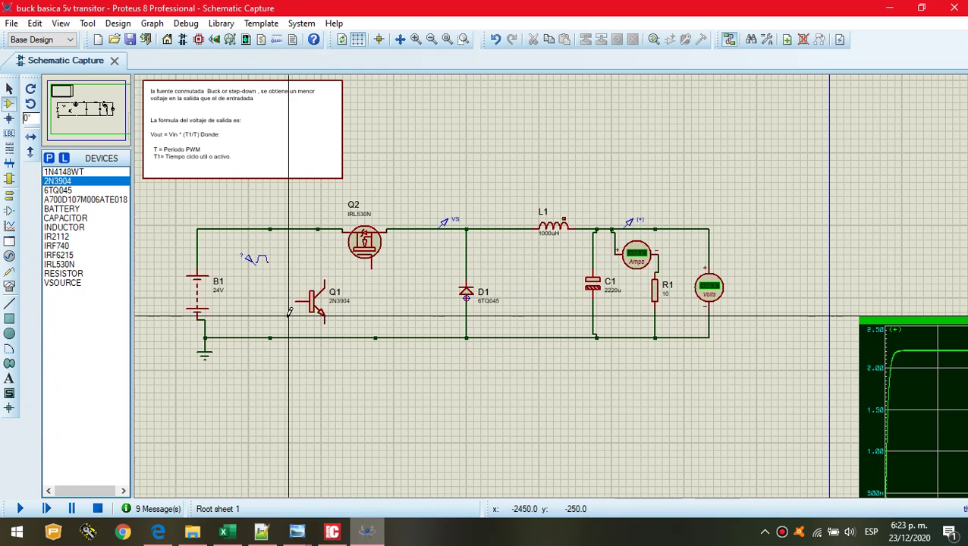
Wire the 2N3904's collector to Q2's gate and its emitter to the ground rail.
click(327, 273)
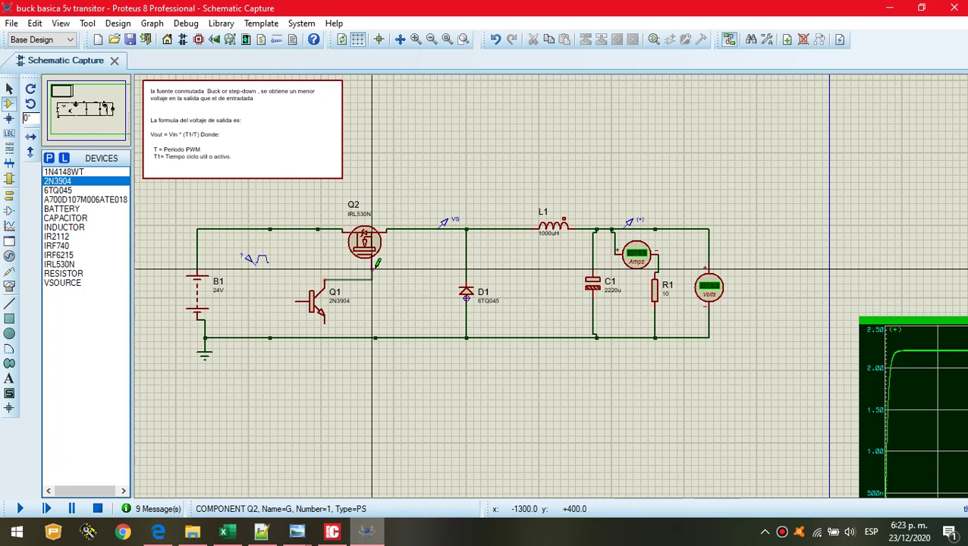
click(372, 264)
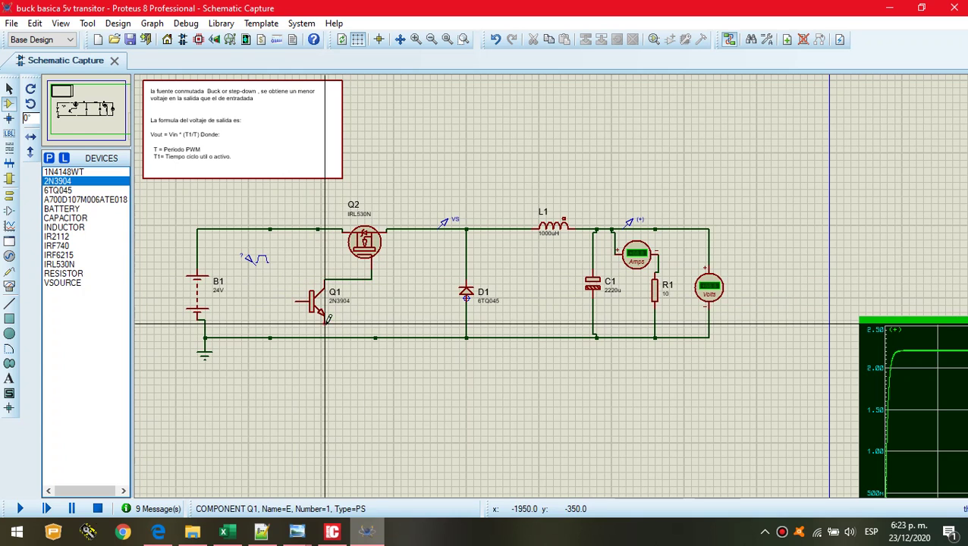
click(327, 321)
click(343, 338)
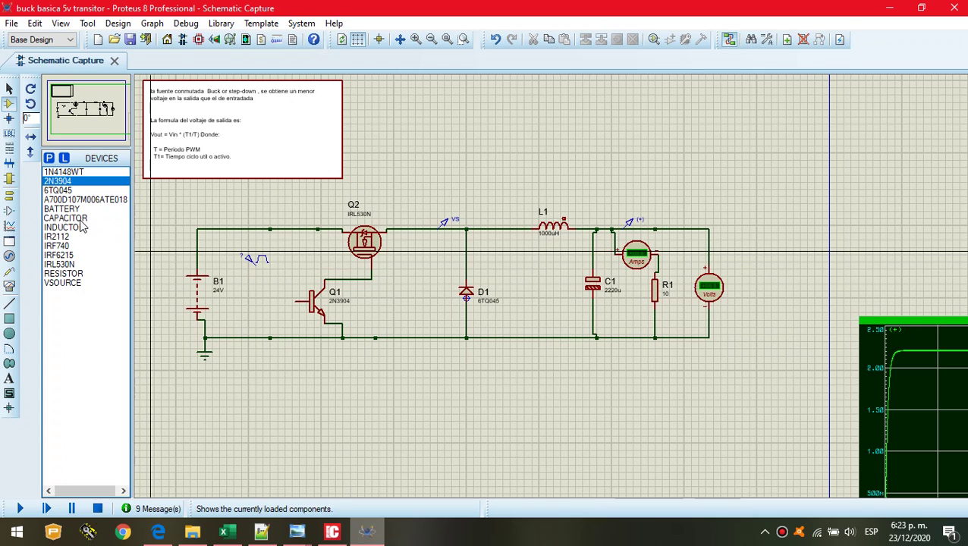
Place a resistor at the base of transistor Q1 and set its value to 220.
click(67, 273)
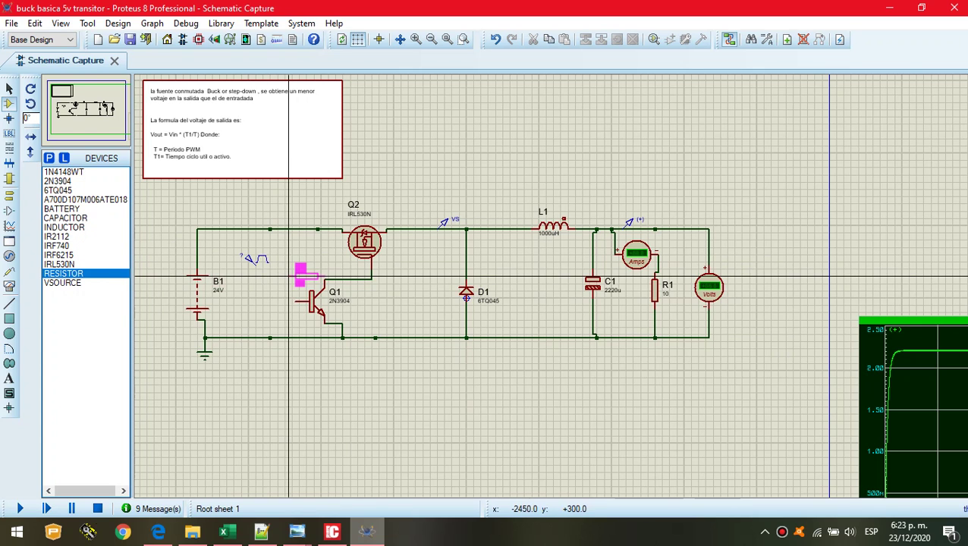
click(273, 302)
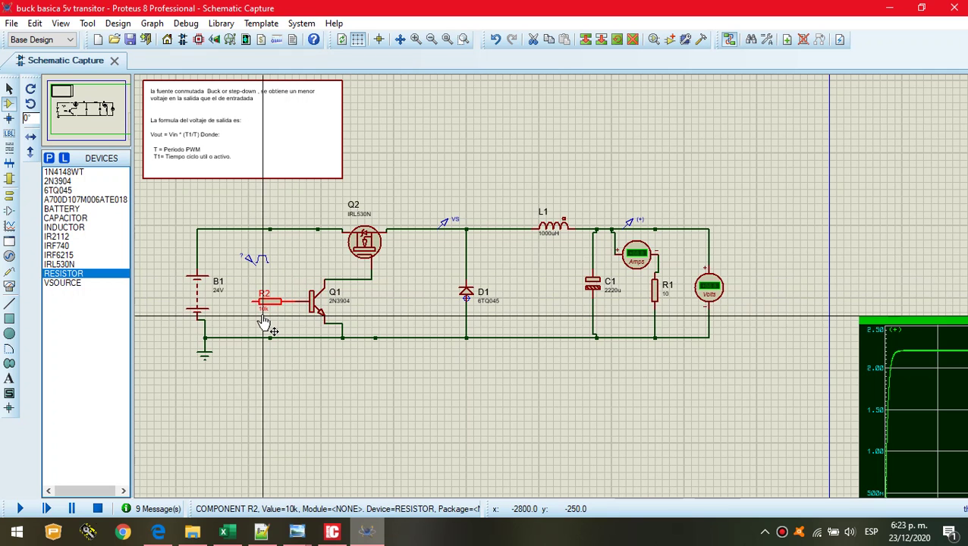
double_click(266, 313)
text(220)
key(Return)
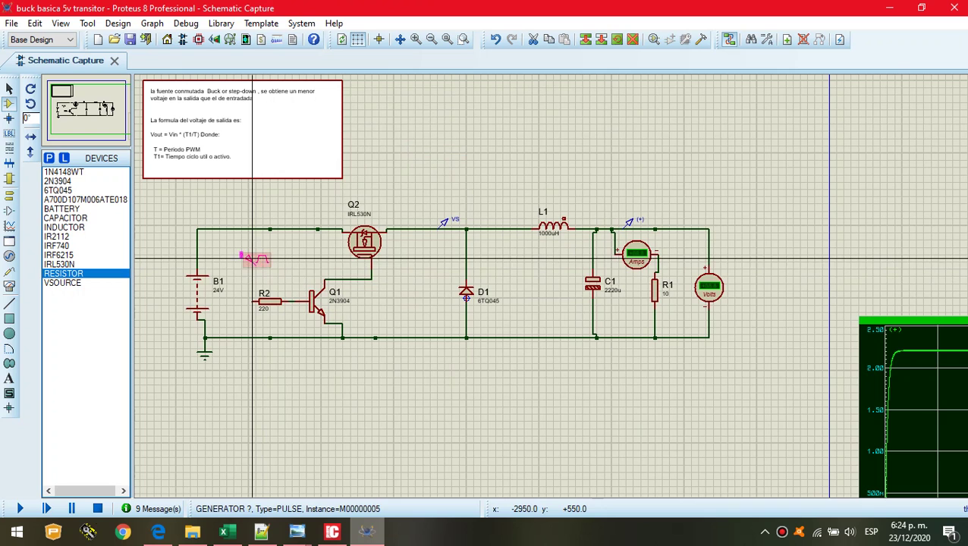
Move the pulse generator next to the 220 base resistor and wire the resistor's free end to it.
drag(254, 269, 241, 287)
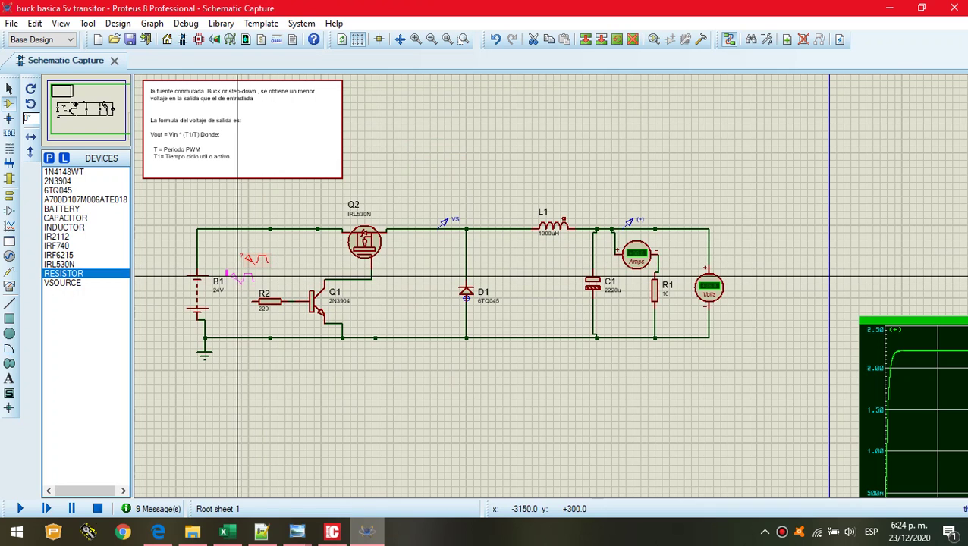
click(254, 301)
click(243, 277)
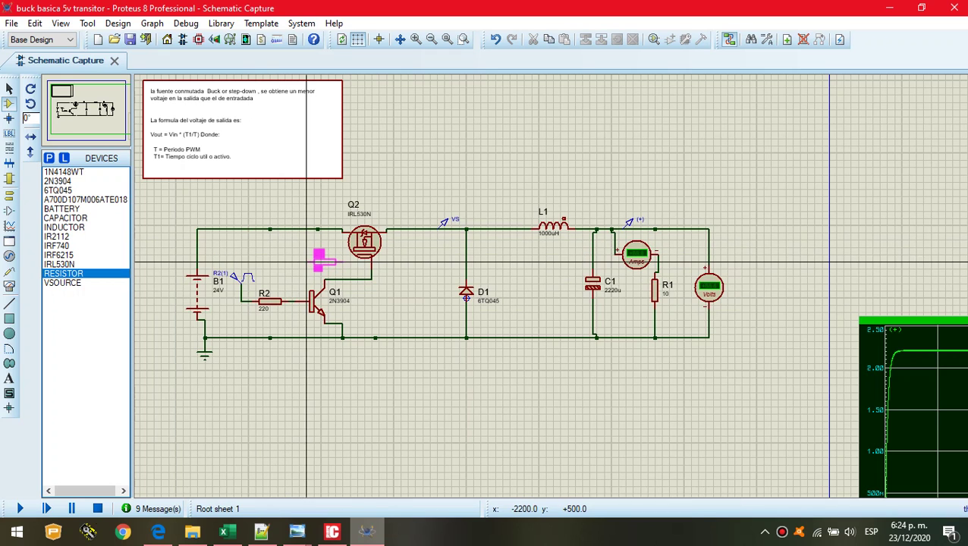
Place a 10k resistor above Q1 and wire it between Q2's gate line and the positive supply rail.
click(322, 262)
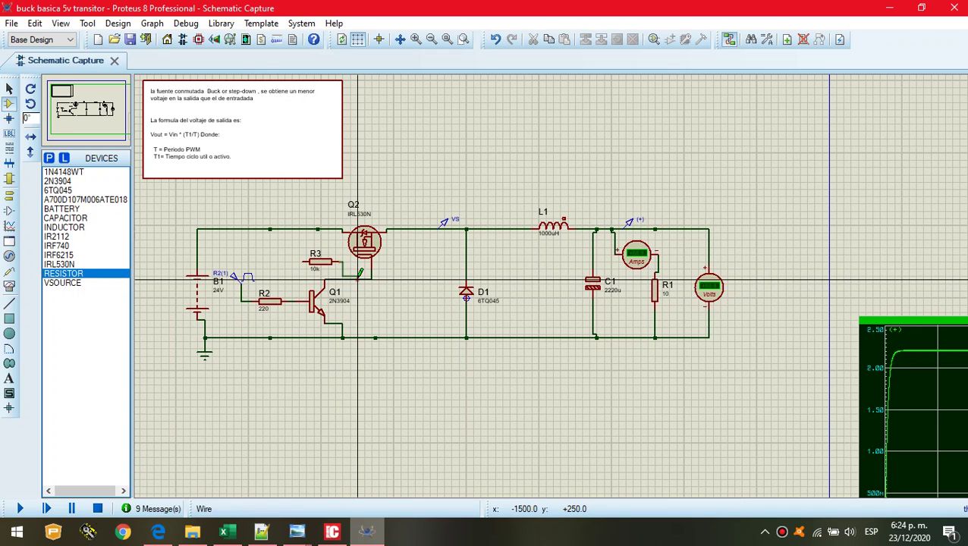
click(343, 279)
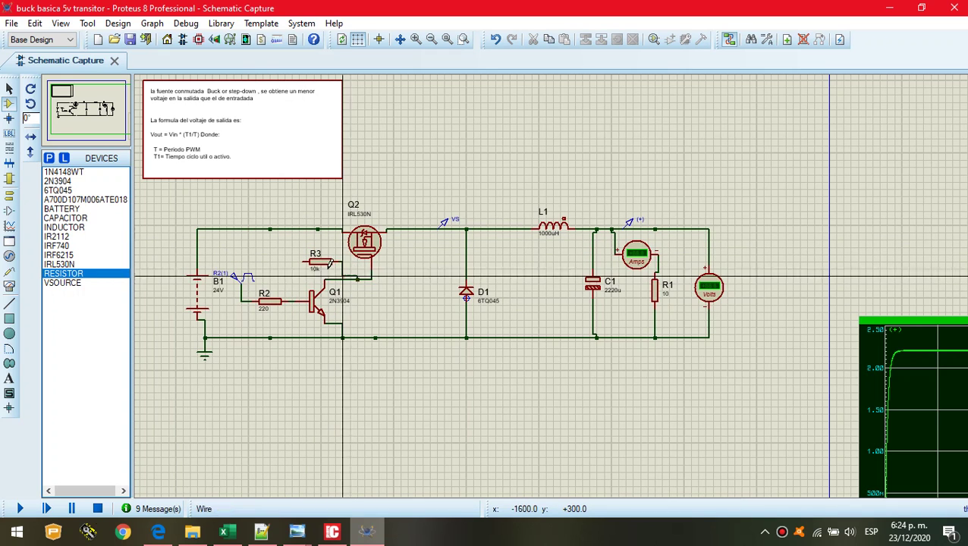
click(299, 229)
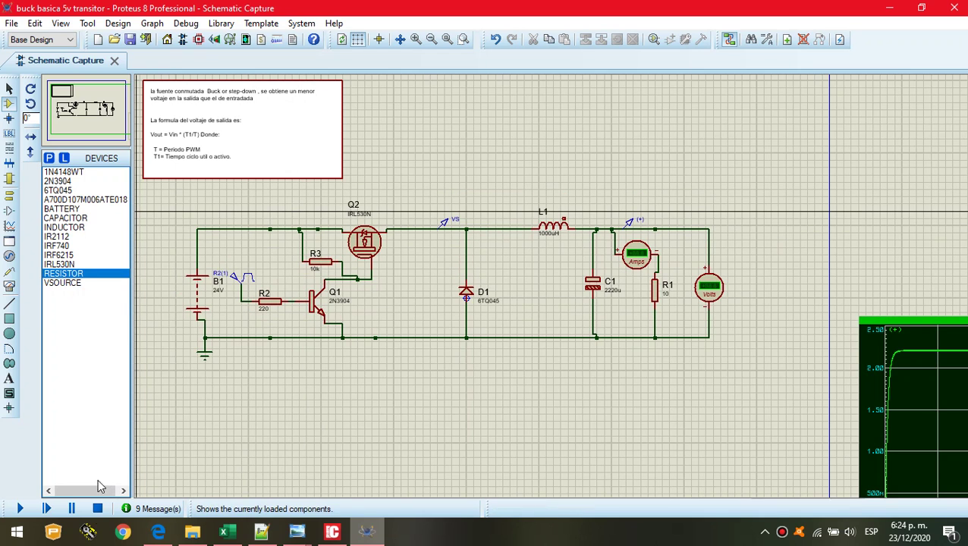
Run the interactive simulation of the transistor-driven buck circuit and examine its output voltage and current meters.
click(19, 509)
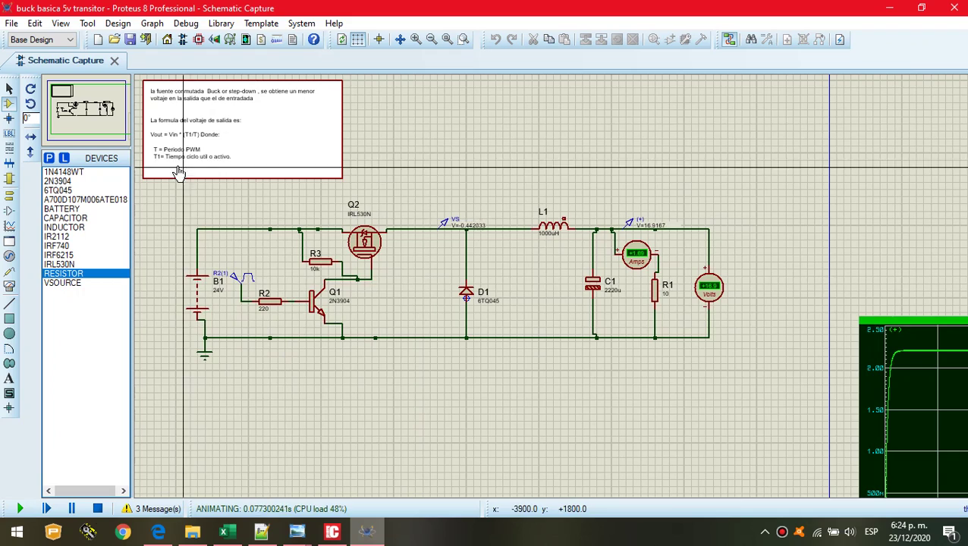
scroll(842, 128, up, 1)
scroll(842, 128, down, 1)
click(100, 124)
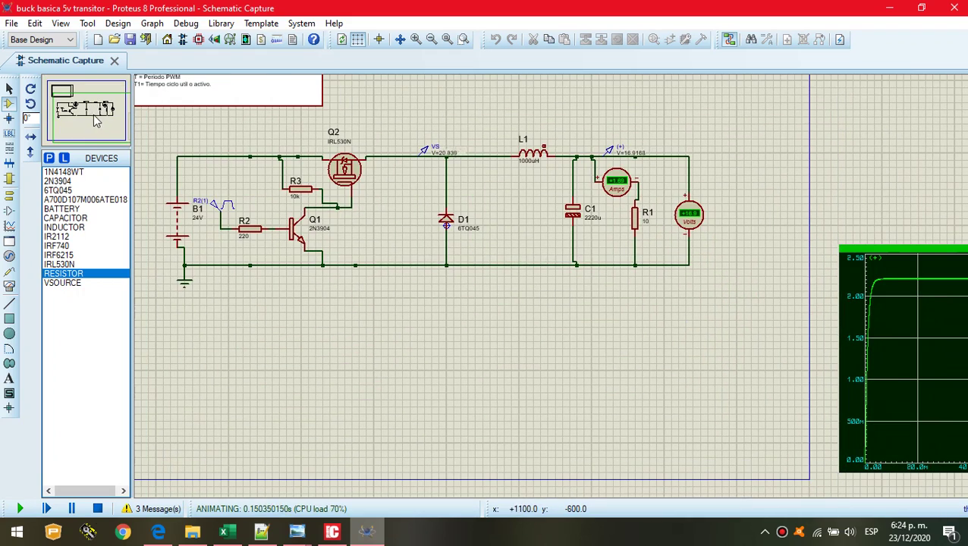
click(97, 121)
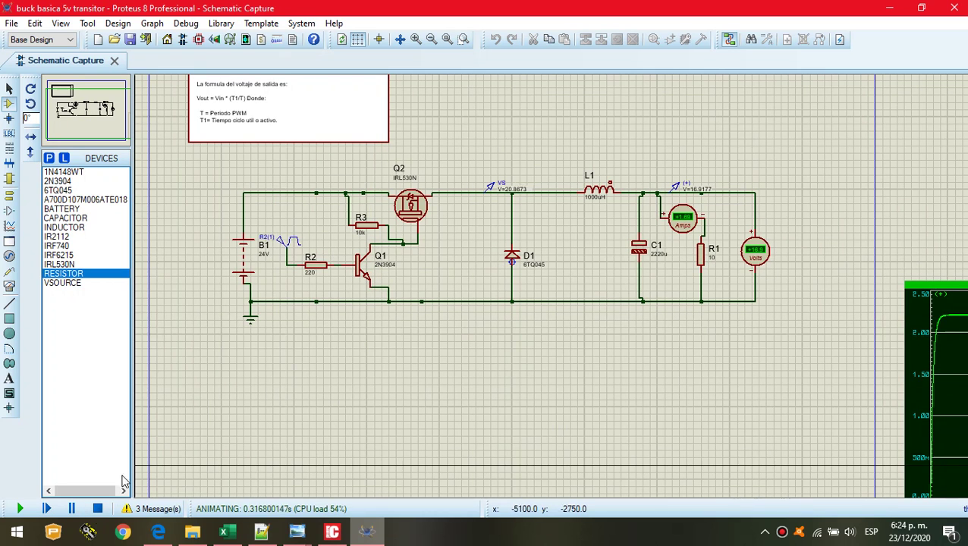
Set the pulse generator's pulse width to 90% and run the simulation to examine the output voltage and current meters.
click(97, 509)
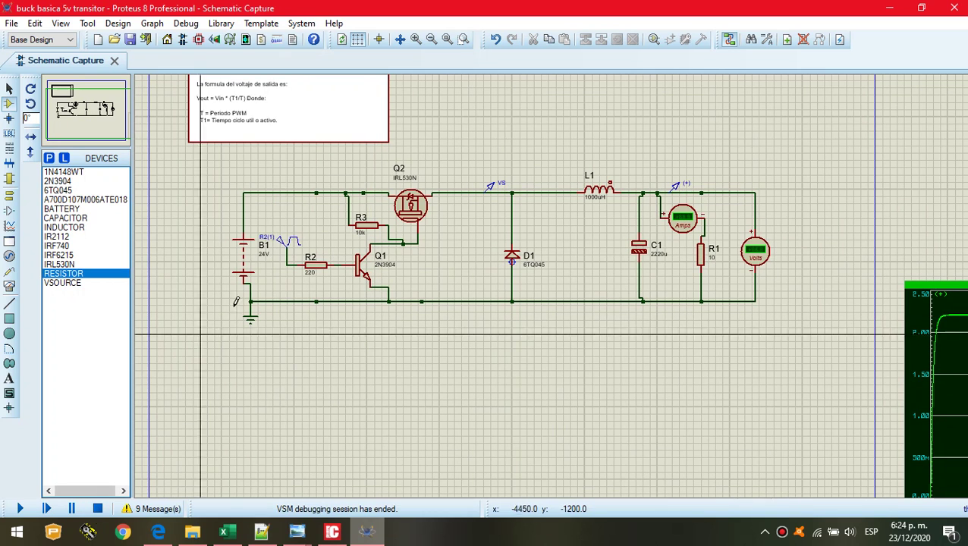
double_click(292, 242)
double_click(571, 237)
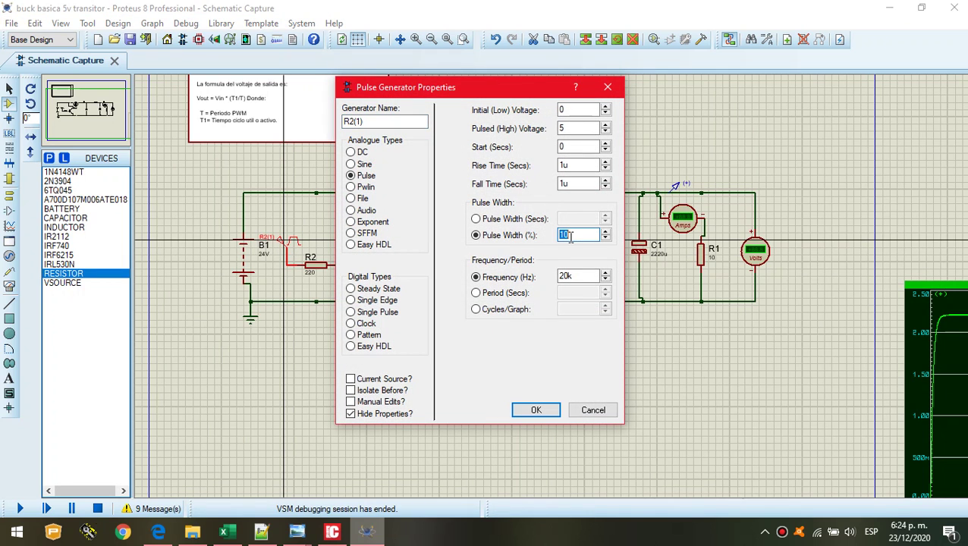
key(Return)
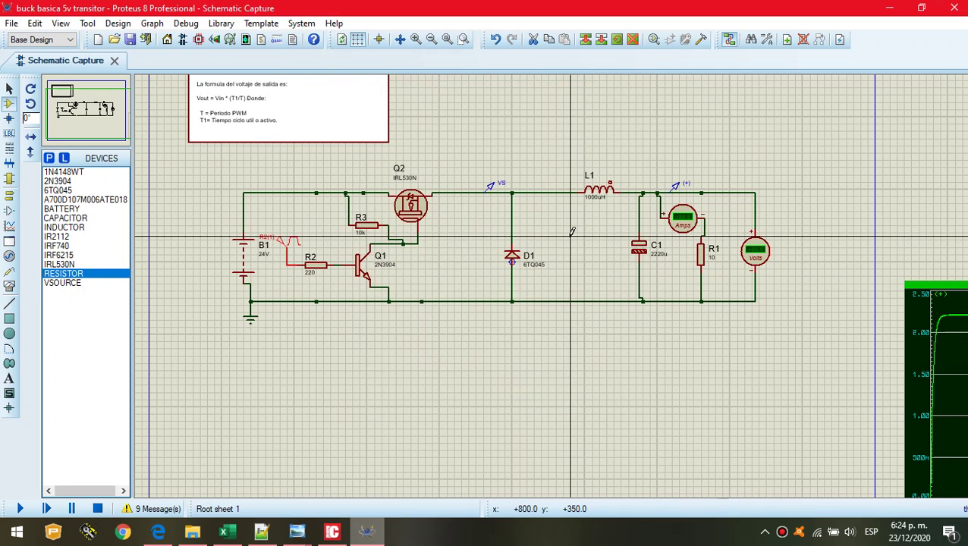
click(21, 510)
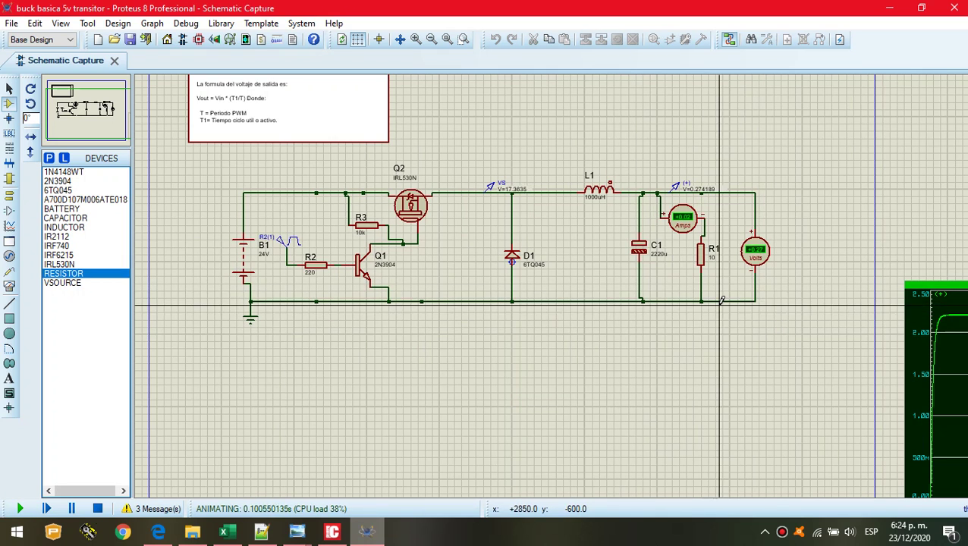
scroll(757, 262, up, 3)
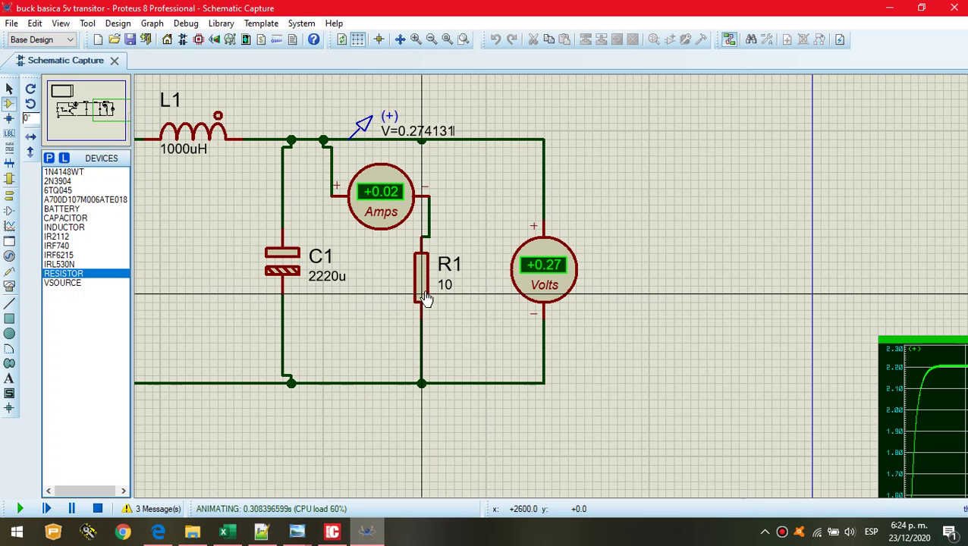
click(97, 509)
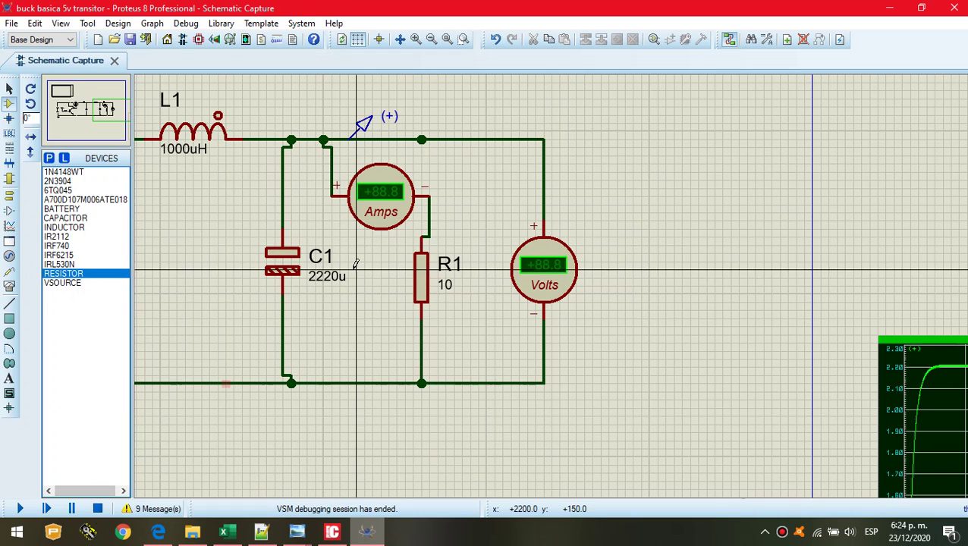
Set capacitor C1 to 100u and run the simulation again to check the output meters.
double_click(318, 285)
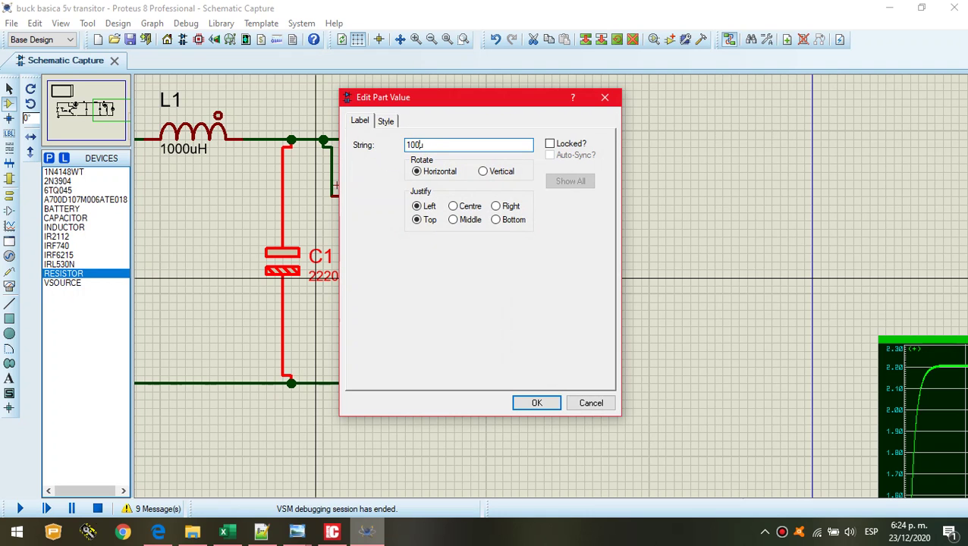
text(100u)
key(Return)
click(19, 507)
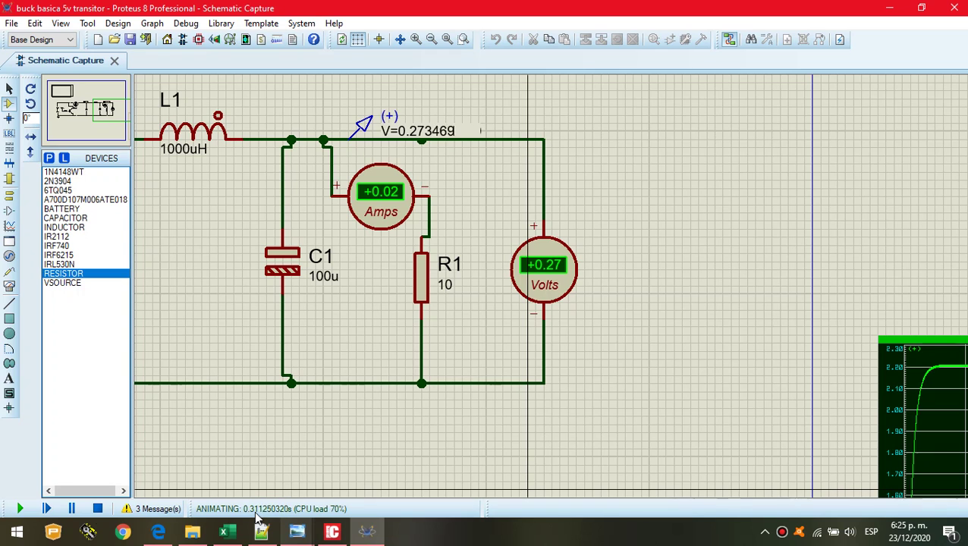
click(98, 509)
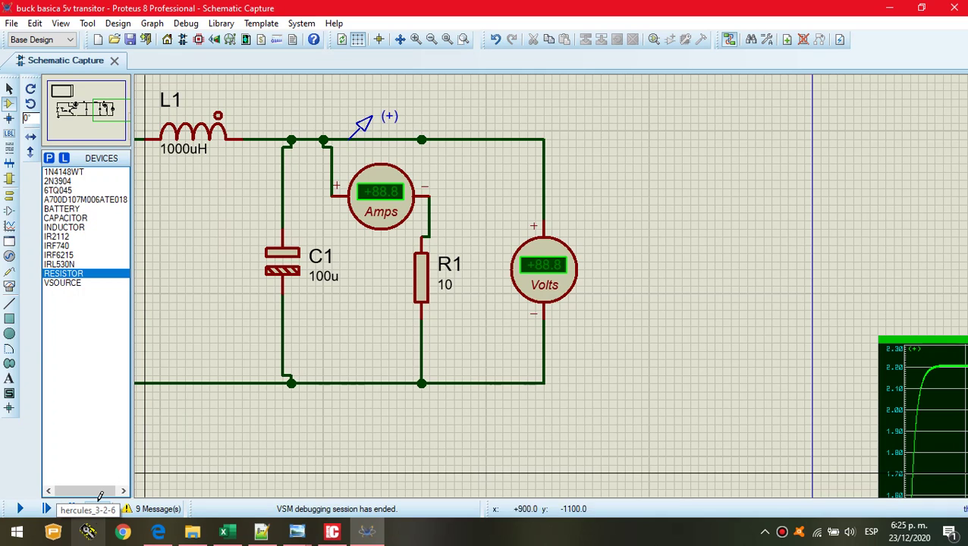
Set the value of inductor L1 to 500uH.
click(85, 109)
drag(86, 108, 88, 107)
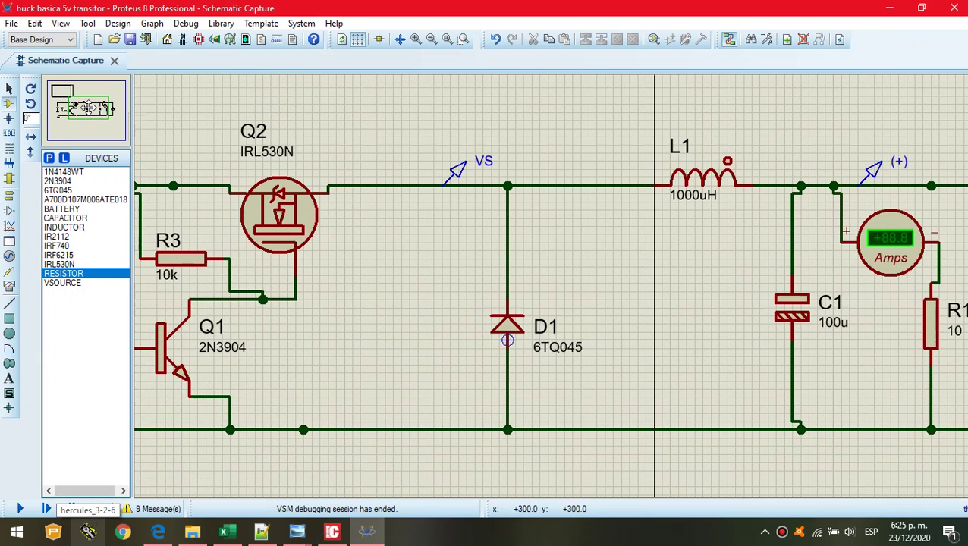
double_click(687, 194)
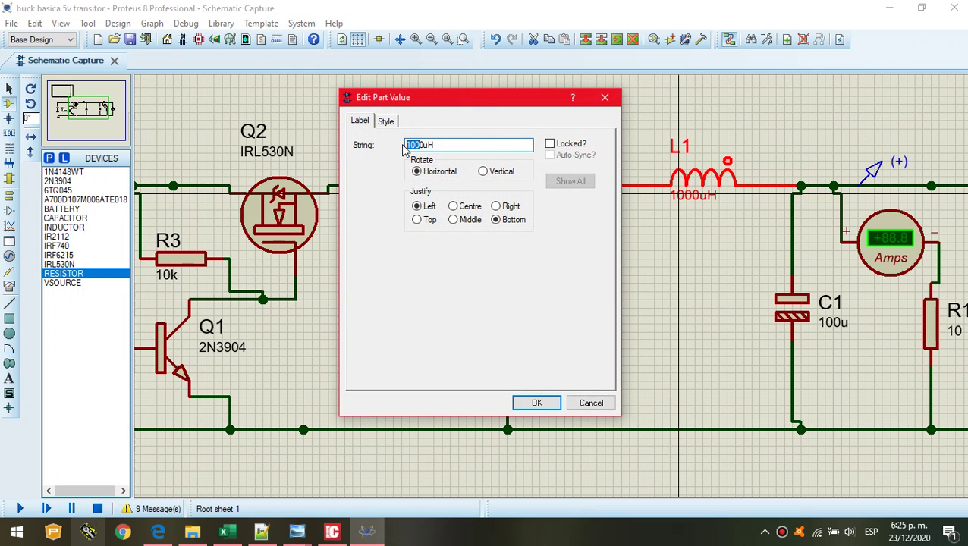
key(Return)
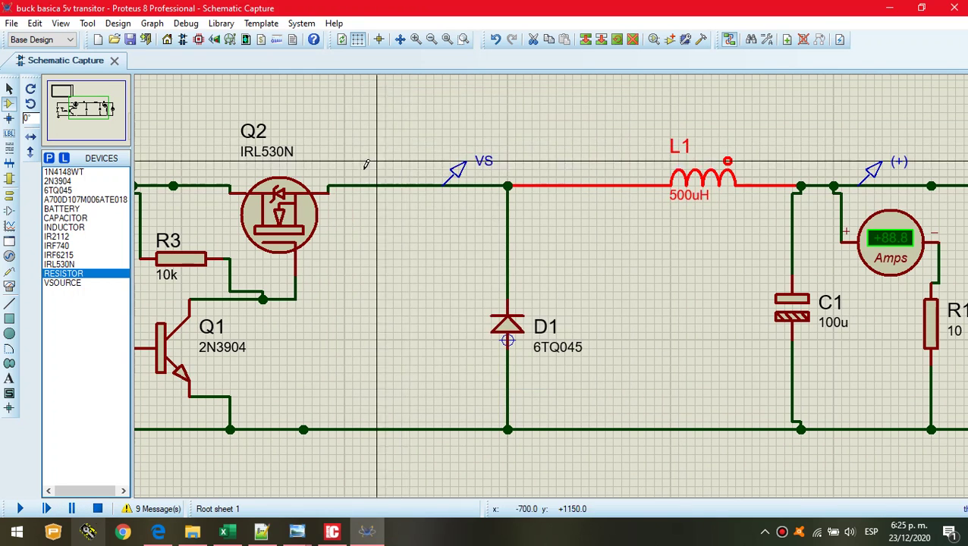
Change the pulse width percentage of the generator feeding R2.
click(98, 110)
click(77, 106)
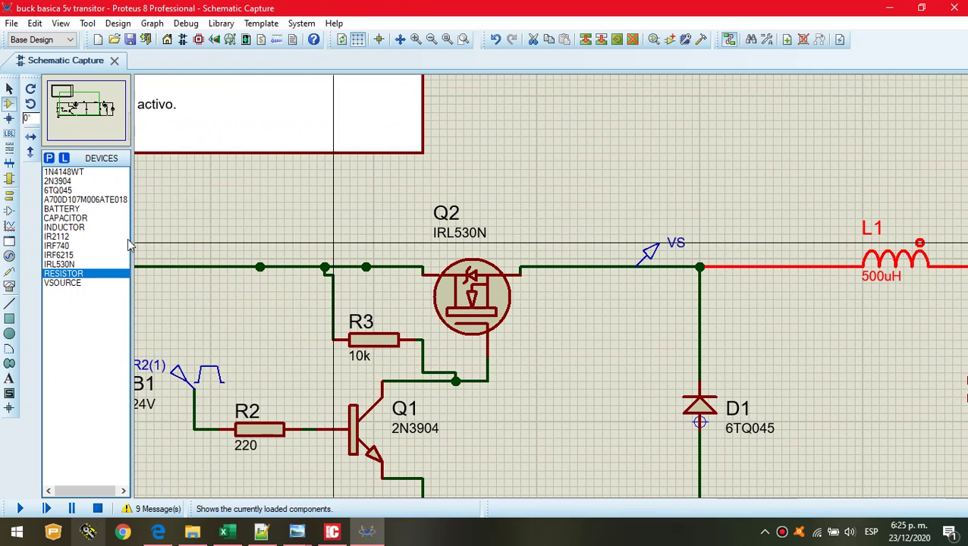
double_click(177, 378)
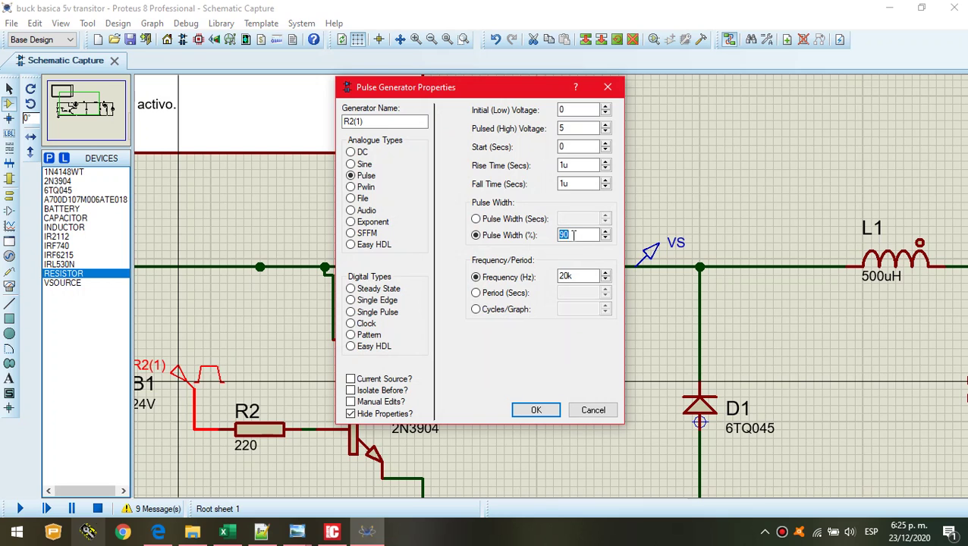
key(Return)
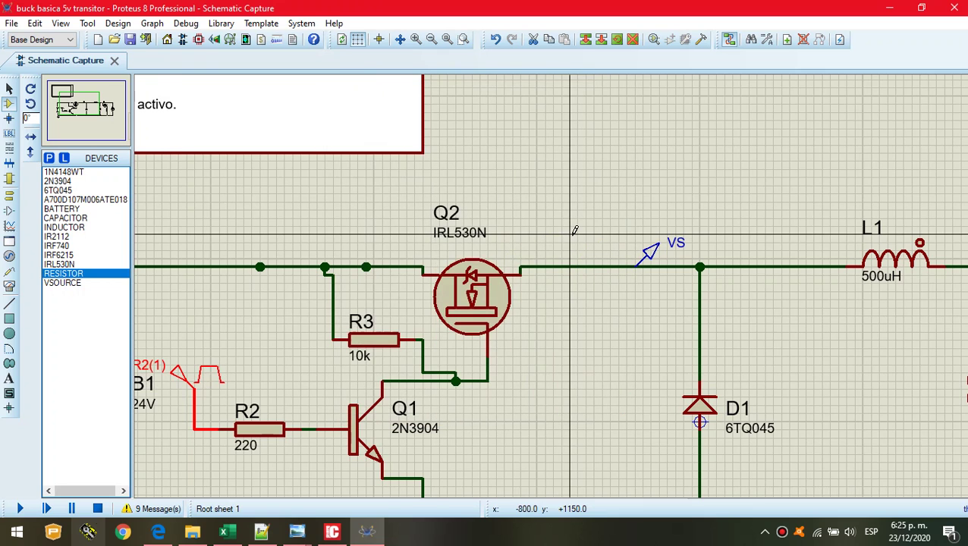
Run the simulation with the changed pulse width and examine the readings along the circuit, then stop it.
click(19, 509)
click(77, 99)
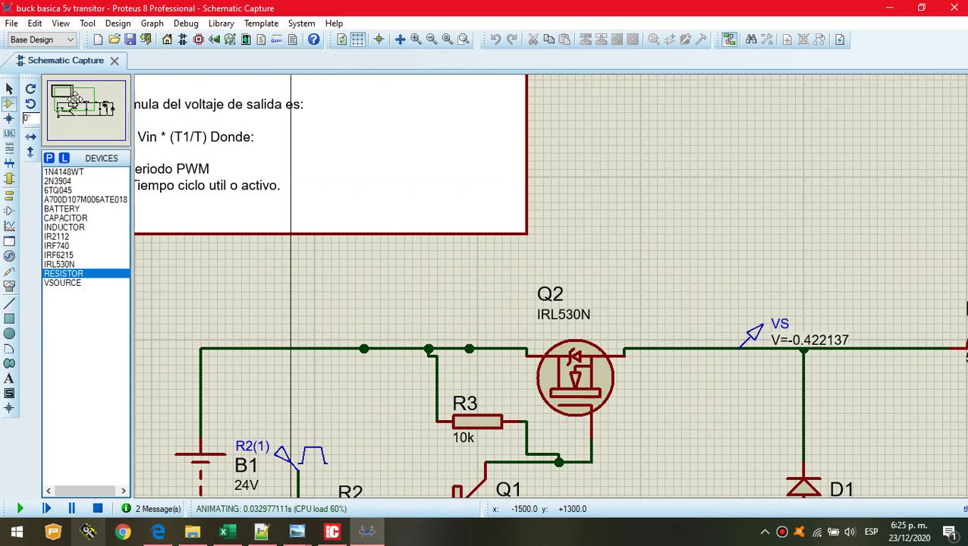
click(106, 109)
click(105, 107)
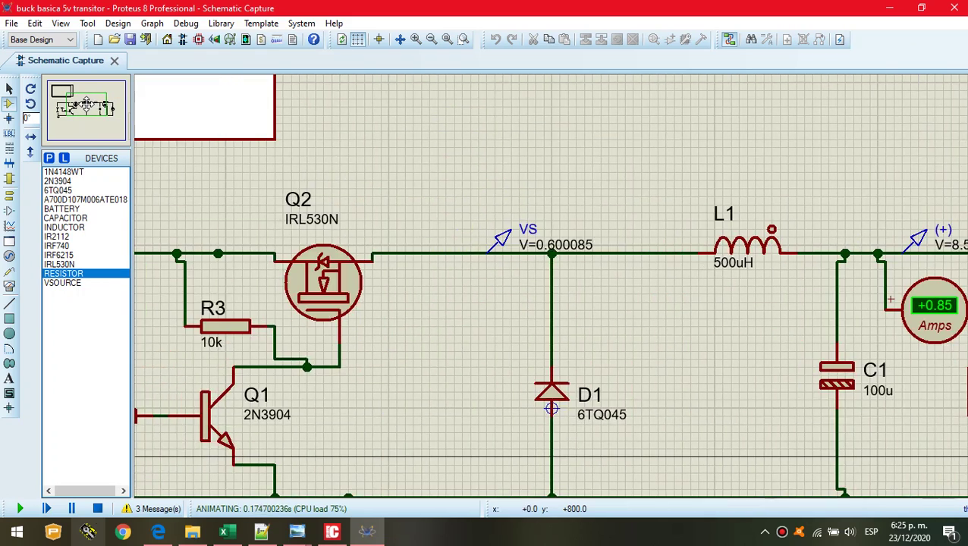
click(81, 105)
click(71, 104)
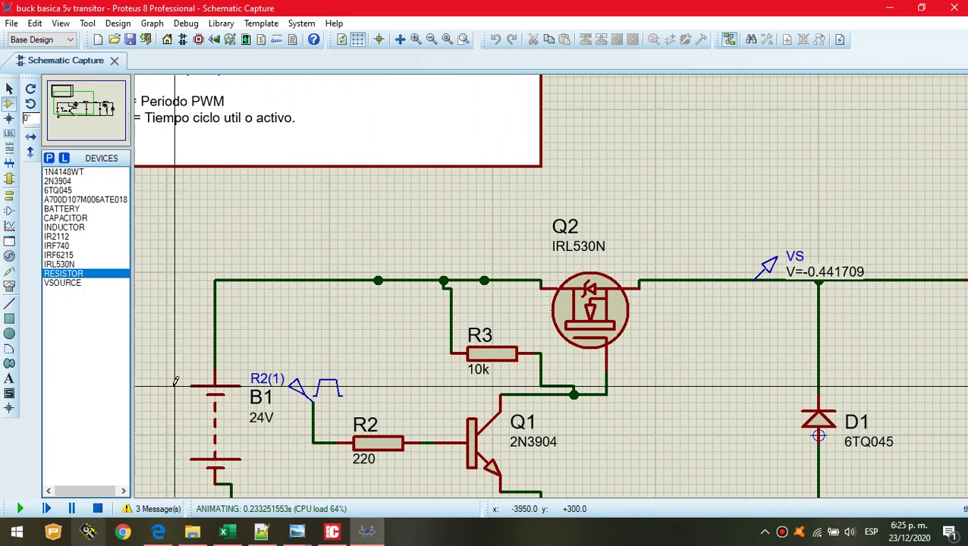
click(98, 508)
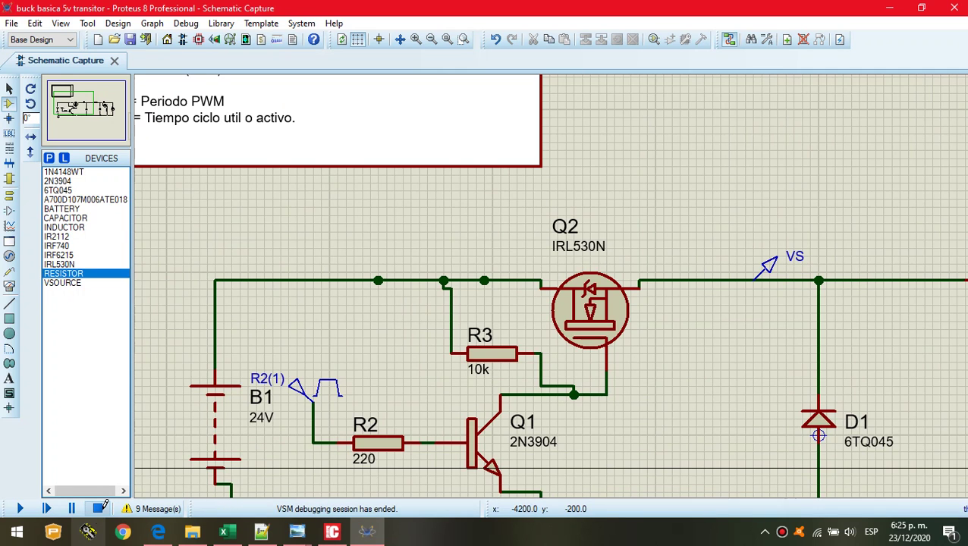
Find the PIC12F1822 microcontroller in the device library using 12f1822 and place it above the converter circuit.
click(48, 158)
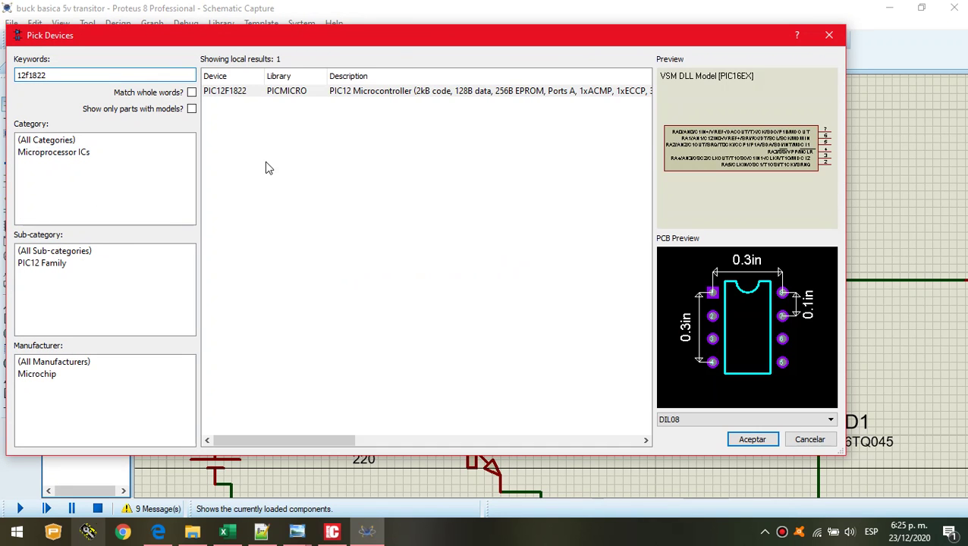
click(751, 439)
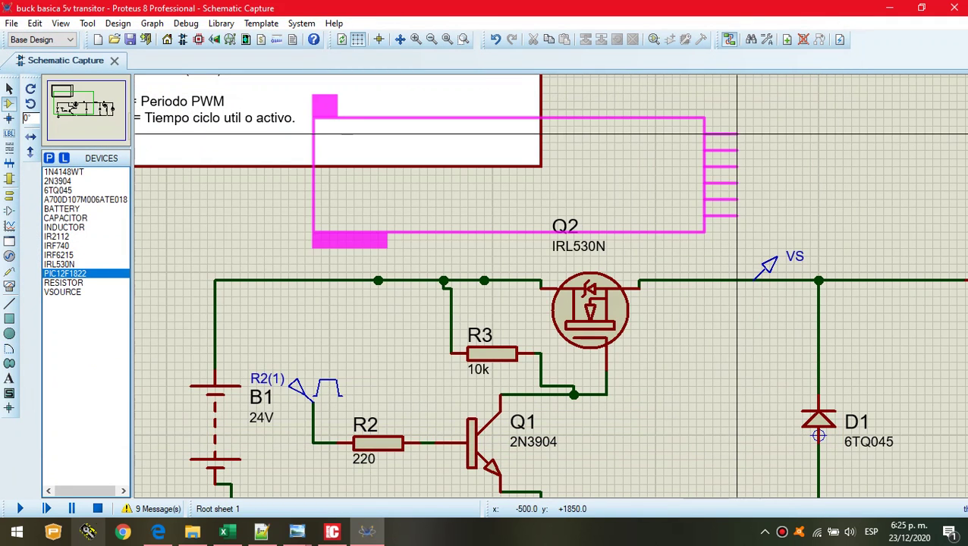
click(734, 214)
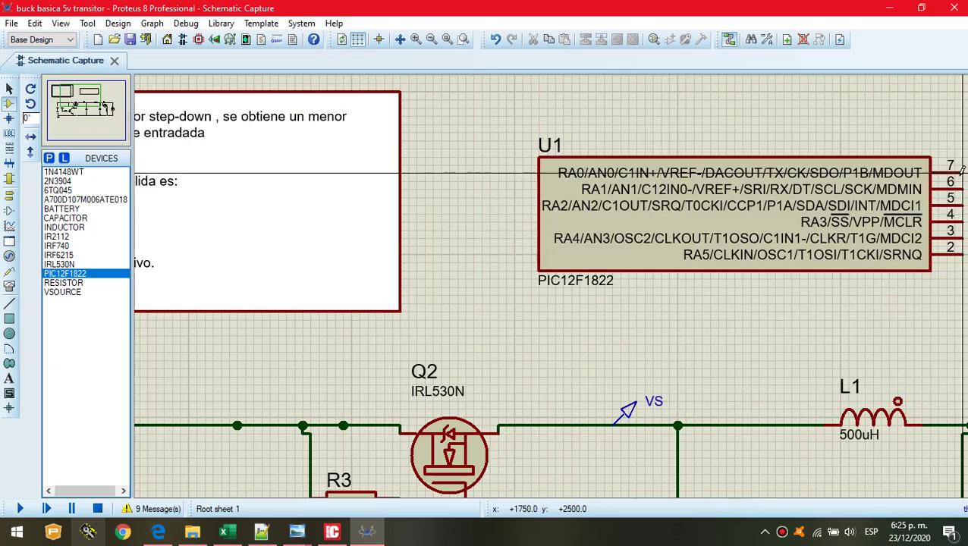
Delete the pulse generator connected to the 220 base resistor R2.
click(64, 107)
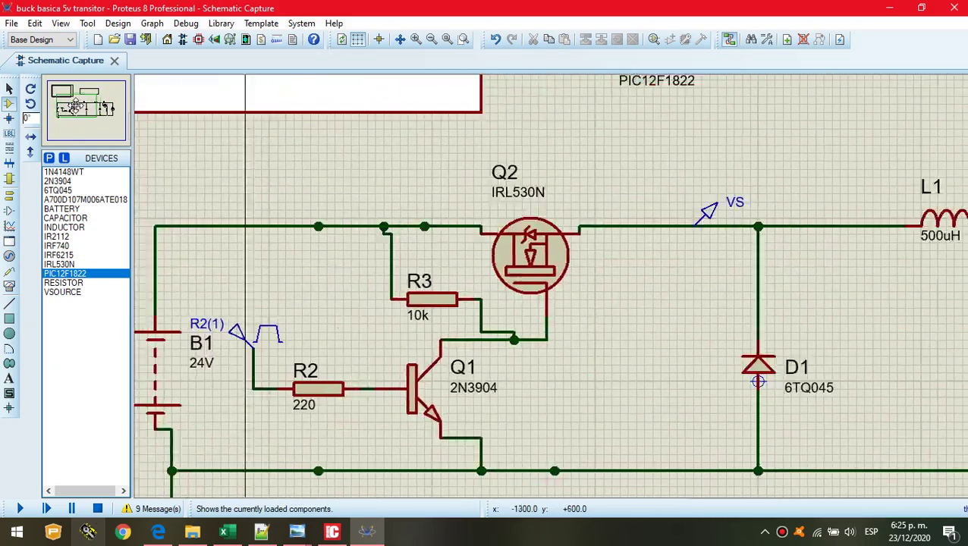
click(85, 105)
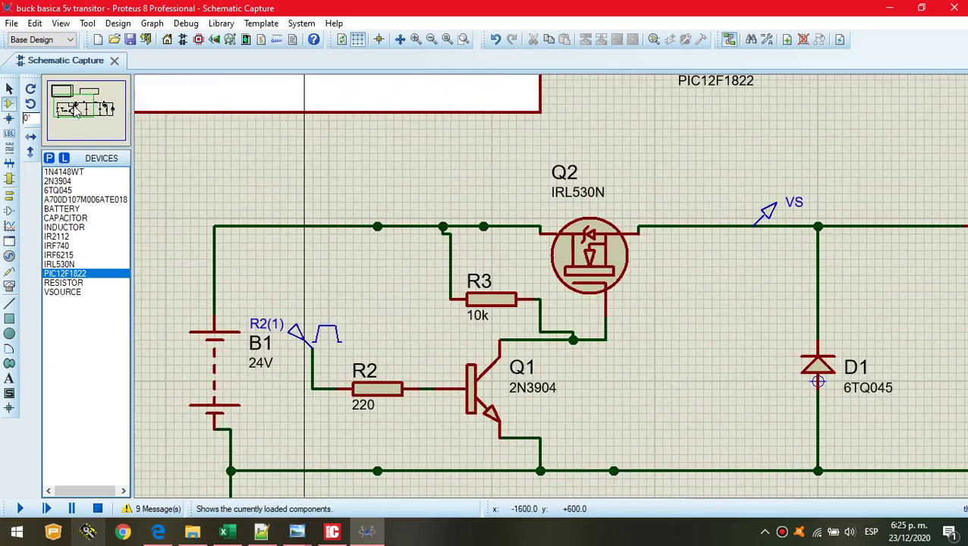
click(305, 344)
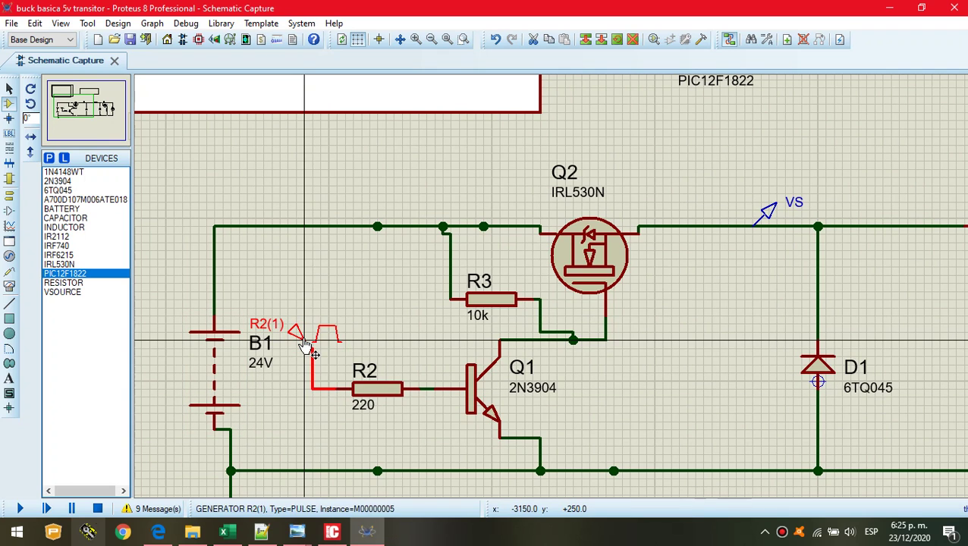
key(Delete)
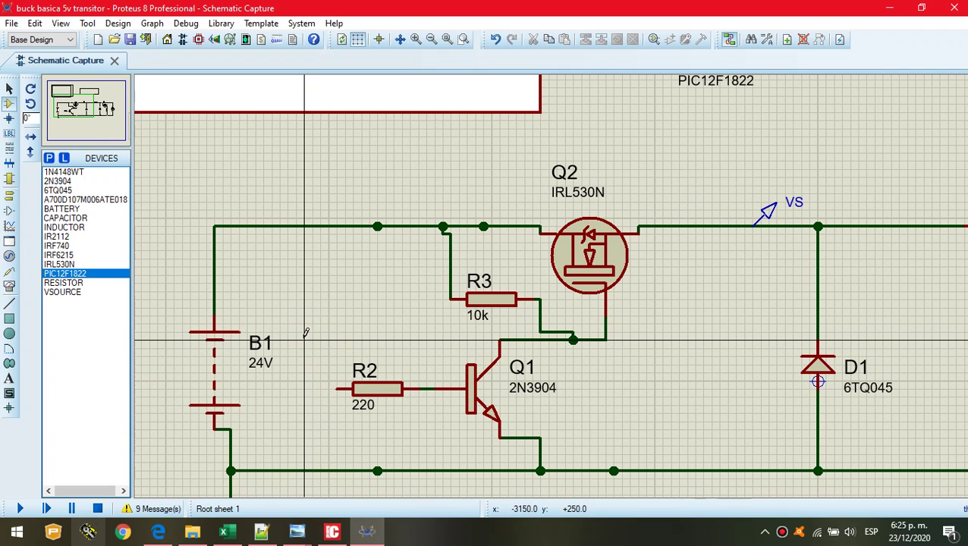
Place an input terminal beside R2, wire it to the resistor's free end, and label it GATE.
click(11, 199)
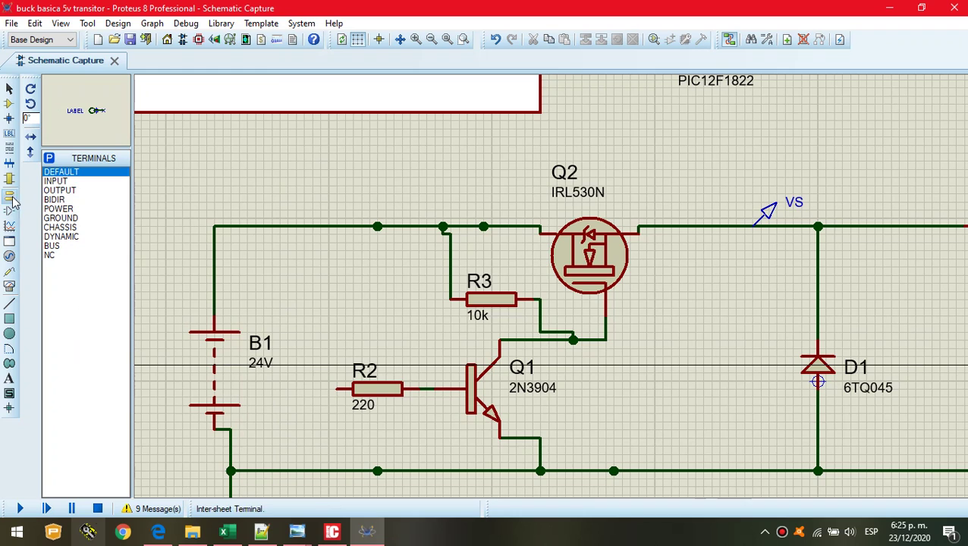
click(55, 181)
click(318, 357)
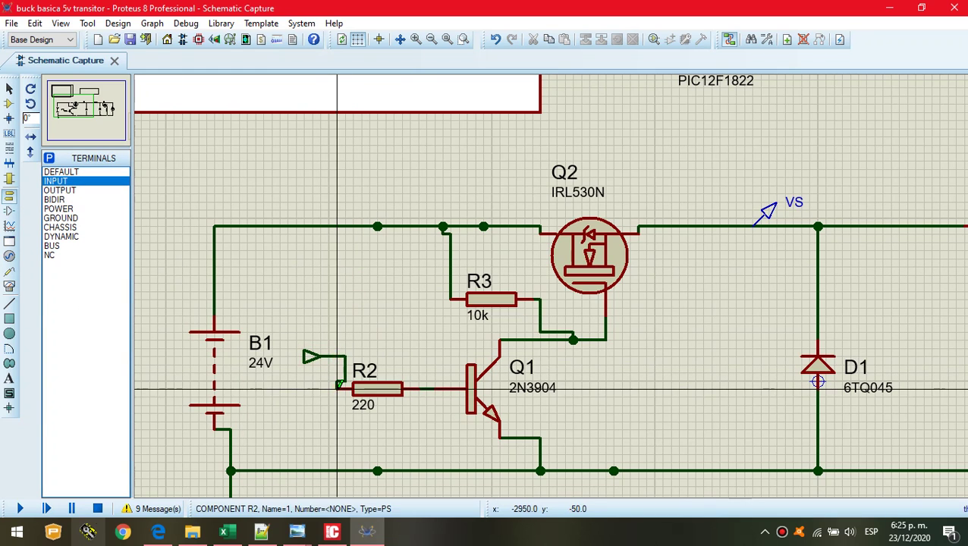
double_click(313, 358)
text(gat)
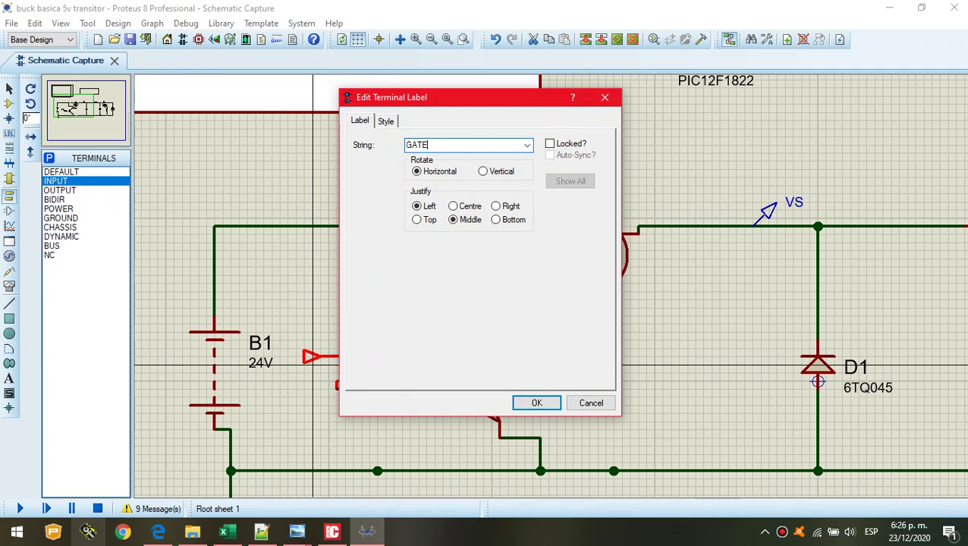
text(E)
key(Return)
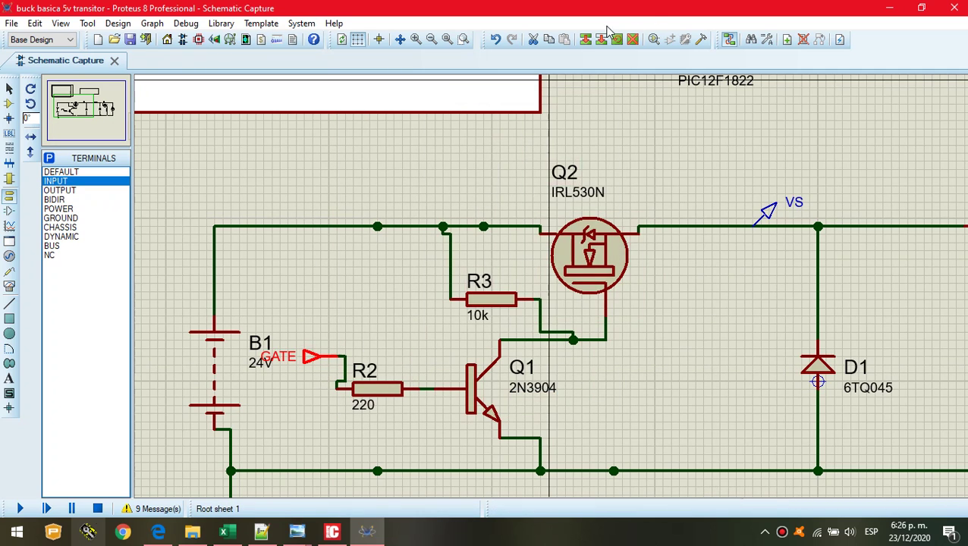
Place a copy of the GATE terminal beside the PIC12F1822, turn it to face the chip, and wire it to pin 5.
scroll(964, 85, up, 3)
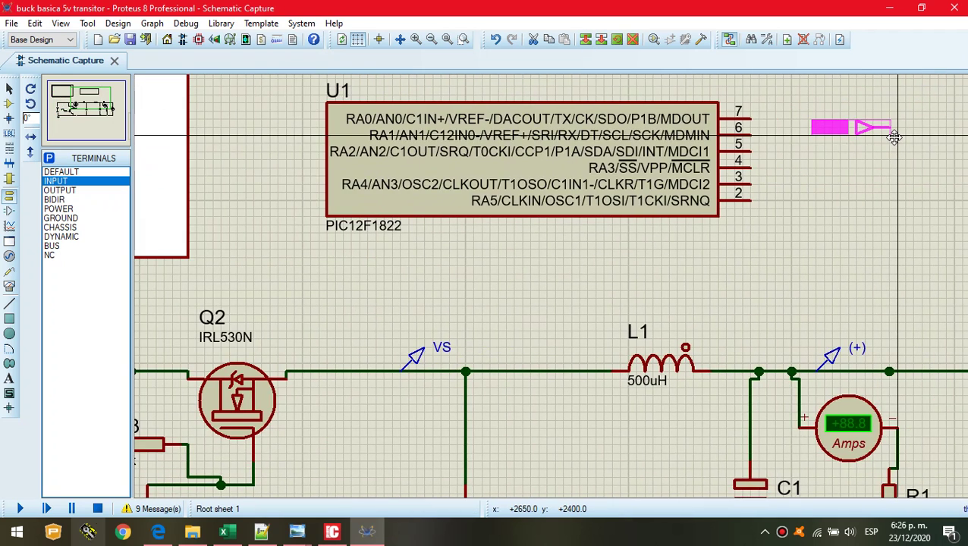
click(858, 136)
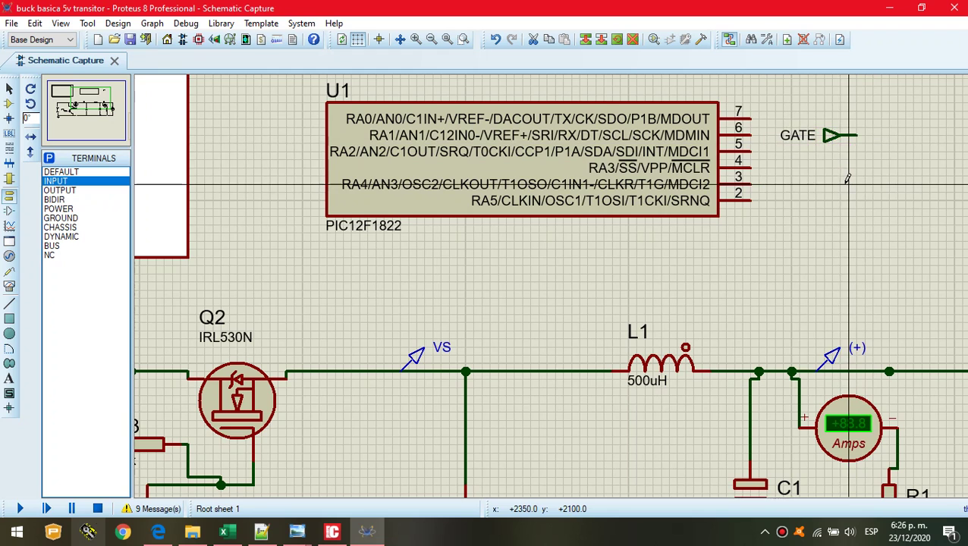
key(KP_Add)
key(KP_Add)
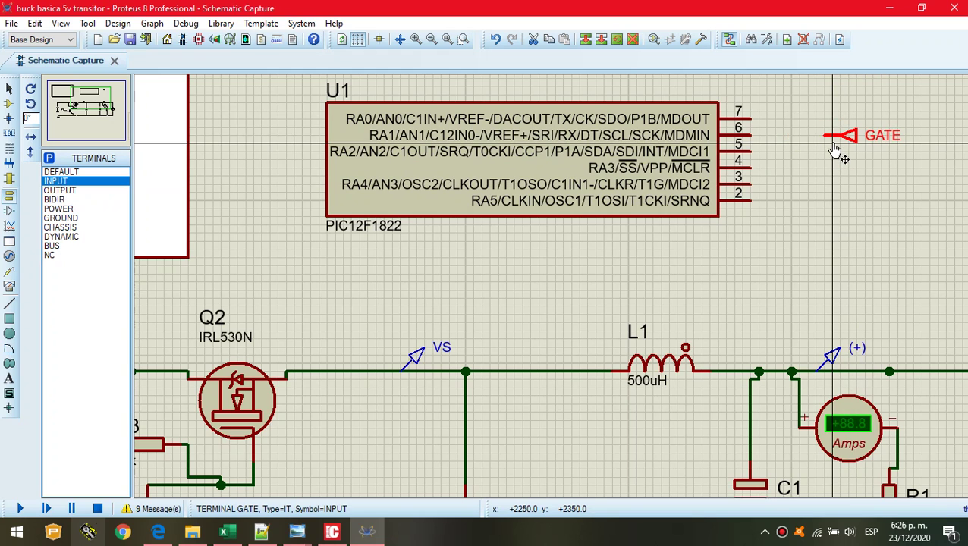
click(751, 149)
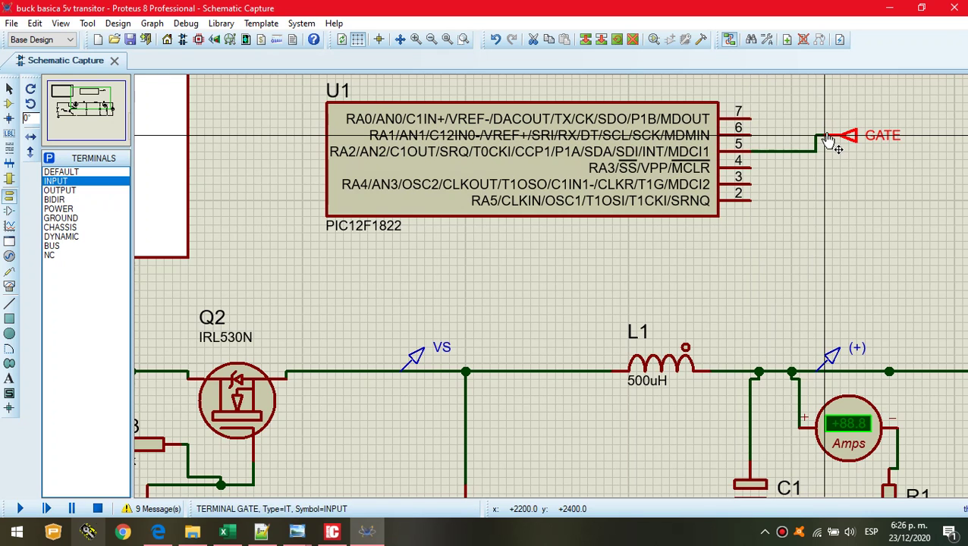
Move the GATE terminal beside the PIC12F1822 down so its wire runs straight to pin 5.
click(859, 134)
double_click(853, 138)
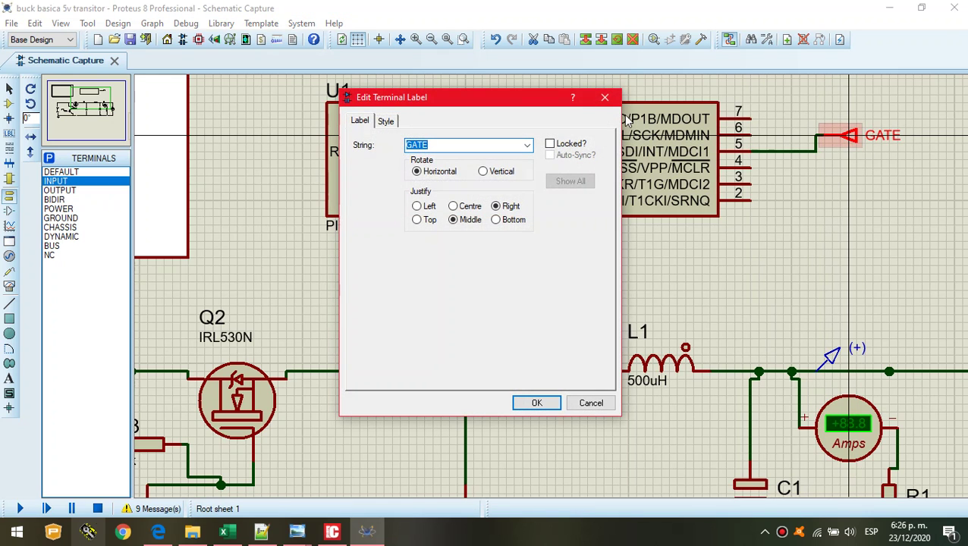
key(Return)
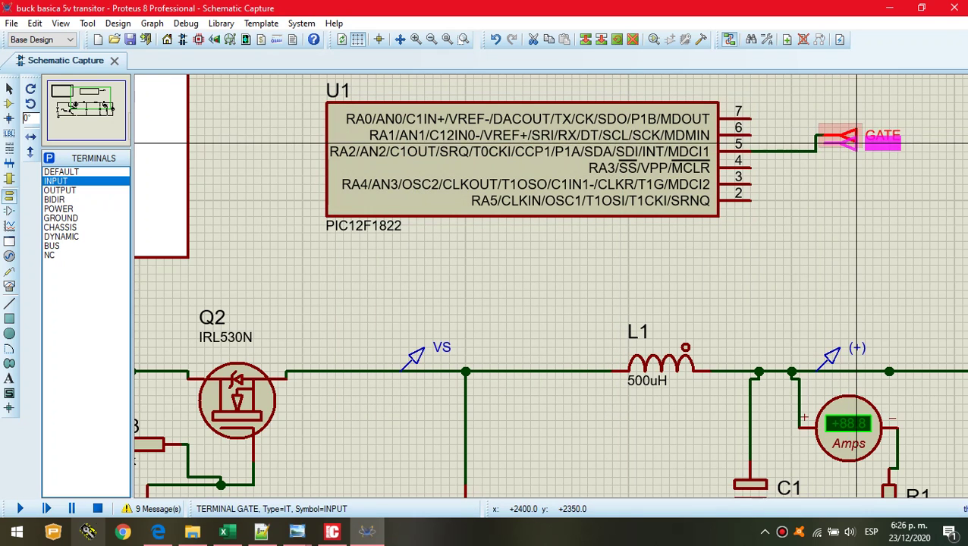
drag(858, 142, 859, 158)
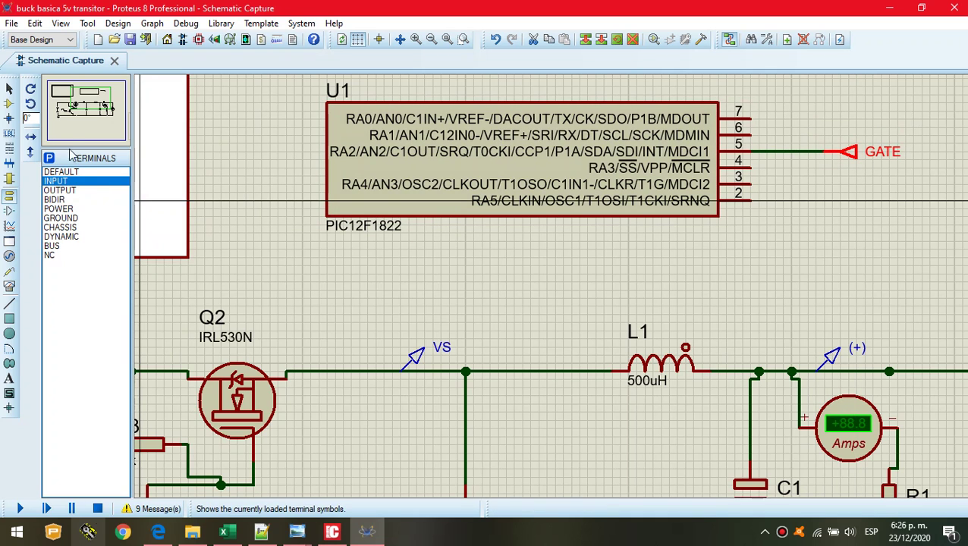
Find the POT-HG high-granularity potentiometer in the device library using GRAN and place it beside the output voltmeter.
click(11, 109)
click(49, 159)
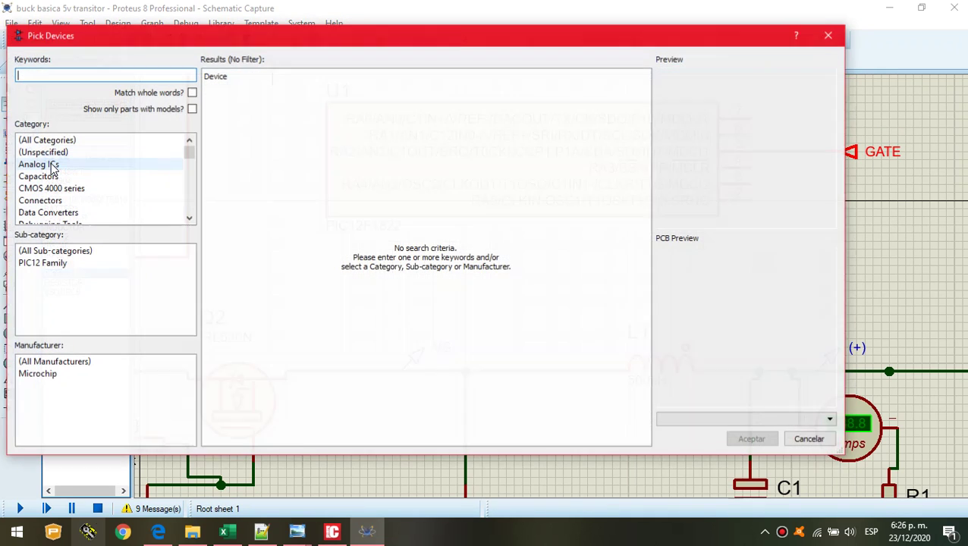
text(GRAN)
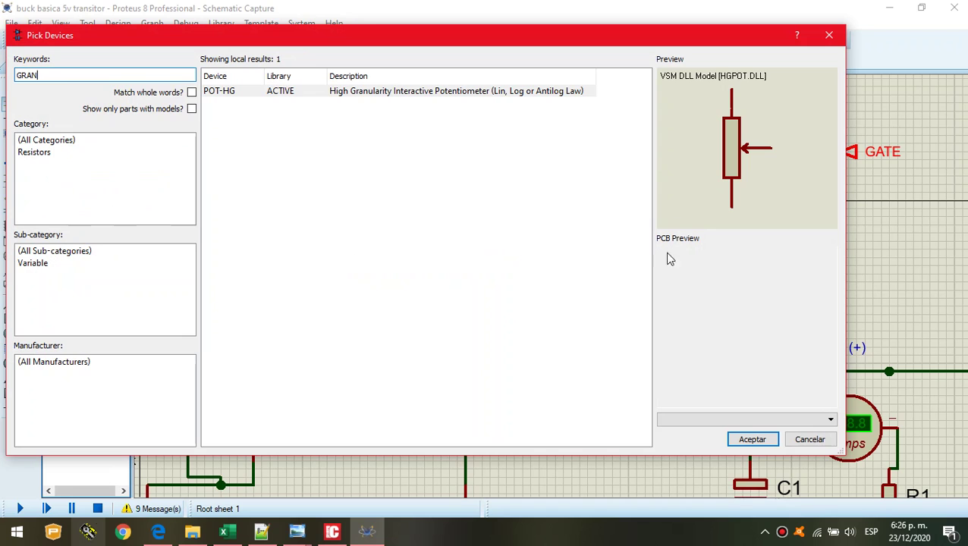
click(752, 440)
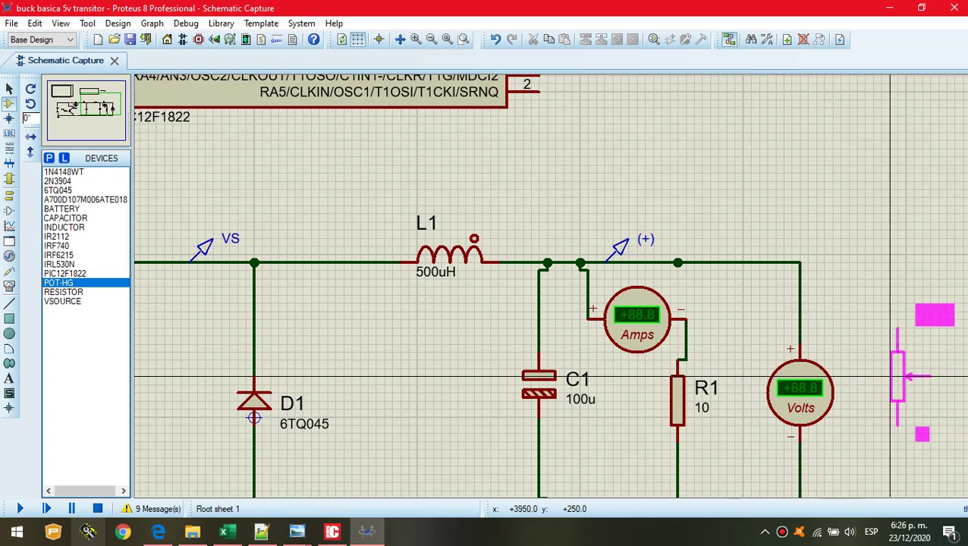
click(850, 311)
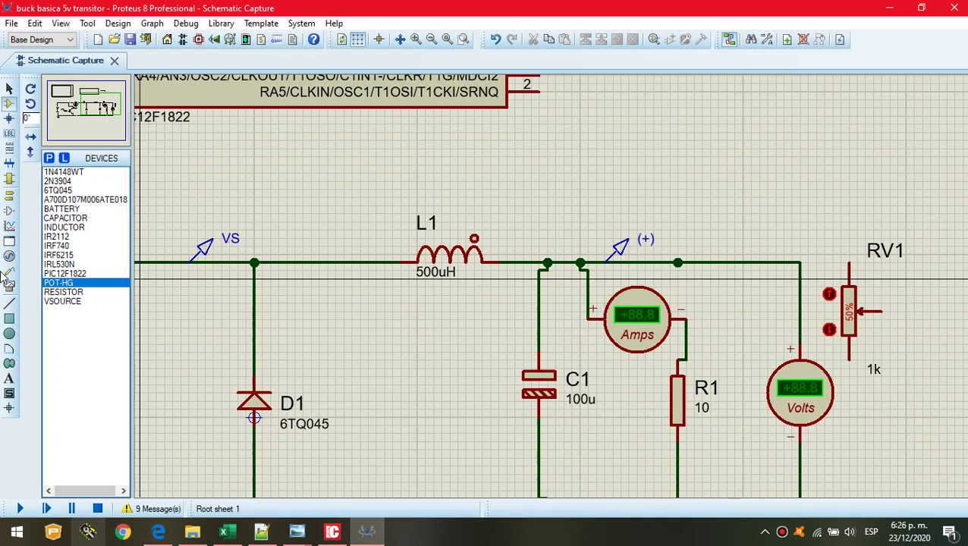
Place a ground terminal below the potentiometer RV1 and wire it to the potentiometer's lower end.
click(9, 195)
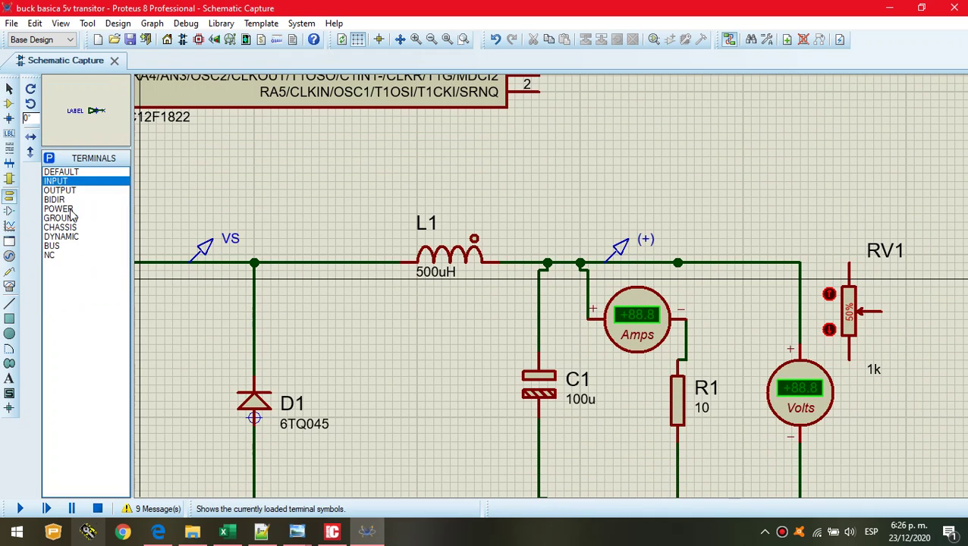
click(61, 218)
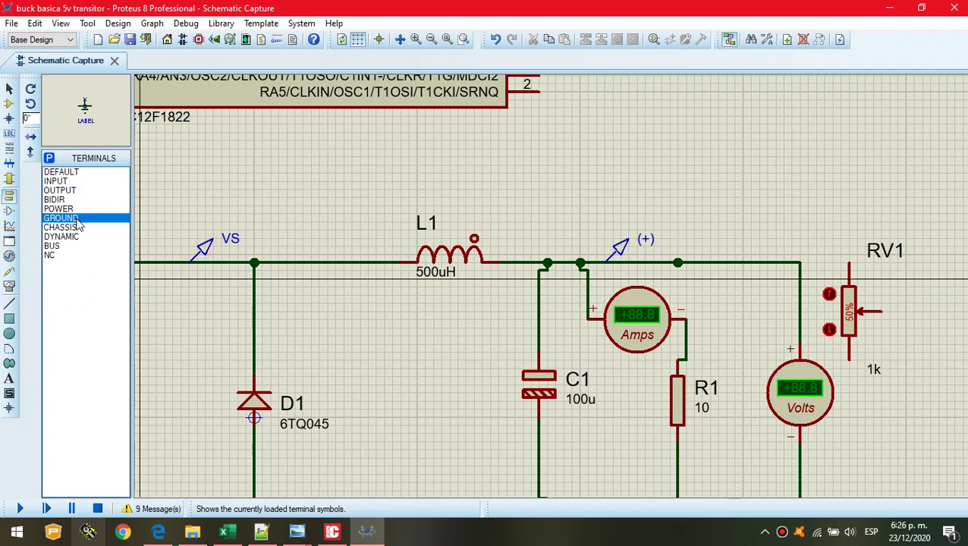
click(880, 395)
click(850, 359)
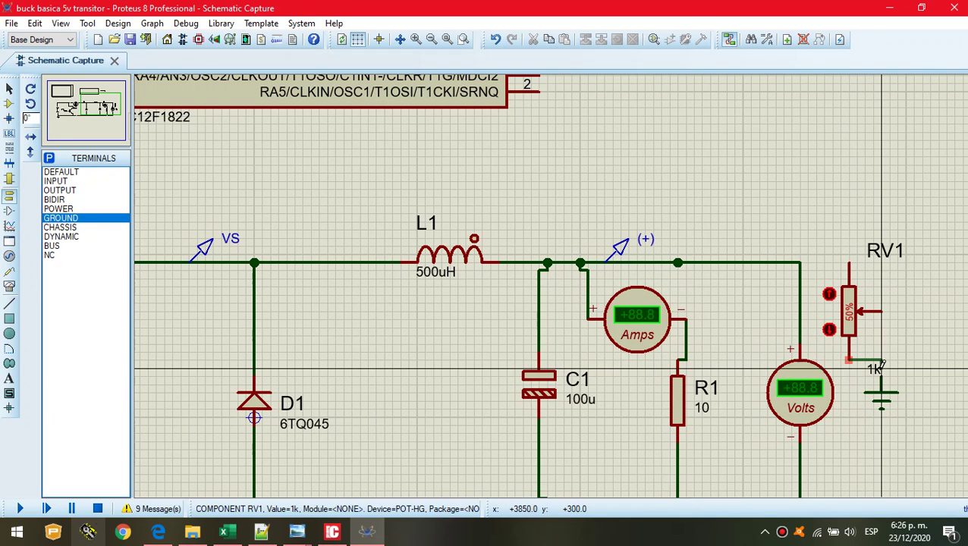
click(882, 376)
Place a power terminal above RV1, wired to the potentiometer's upper end, and label it VDD.
click(58, 209)
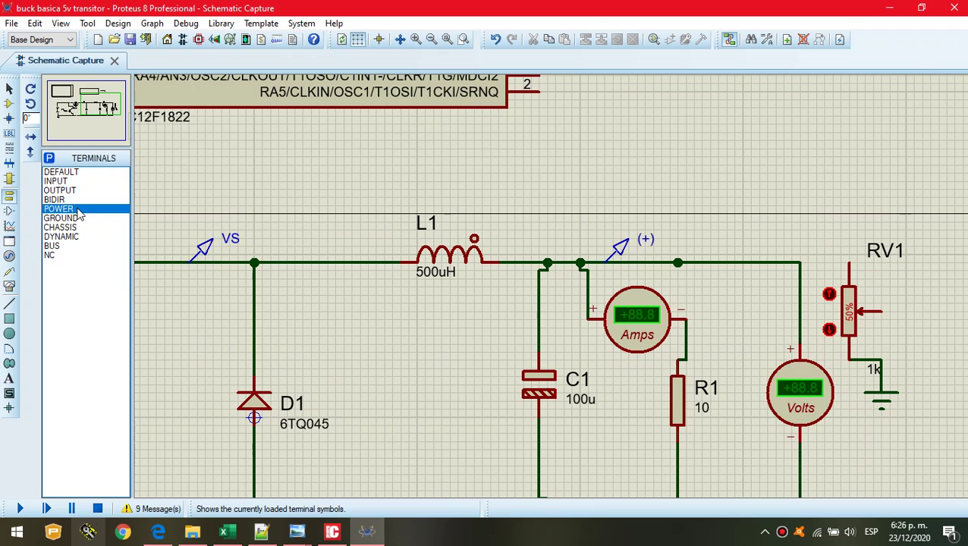
click(843, 236)
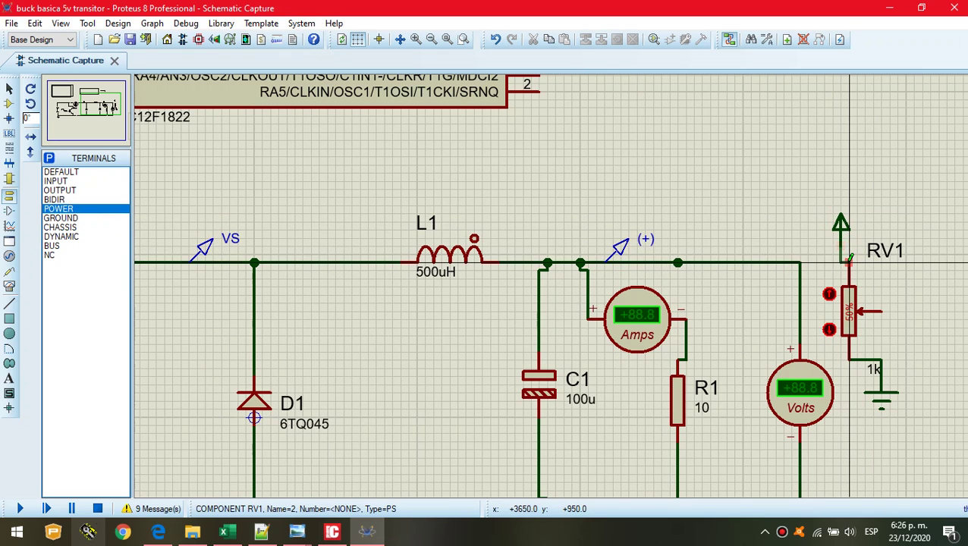
click(841, 224)
click(841, 224)
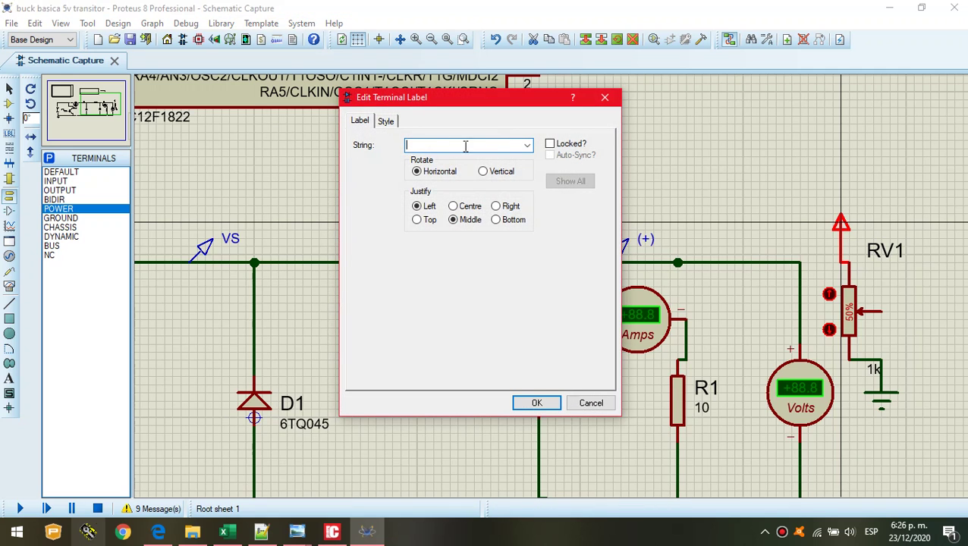
click(527, 145)
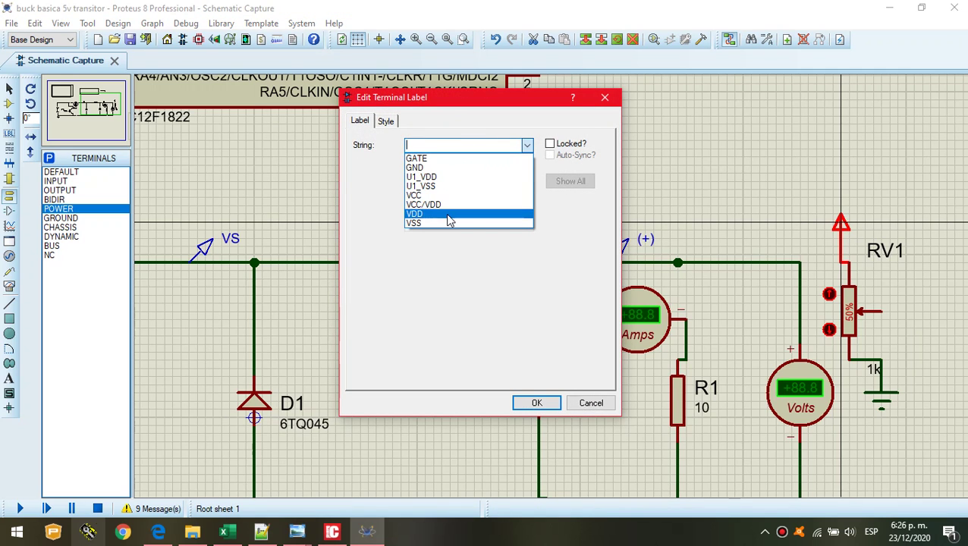
click(451, 219)
click(536, 404)
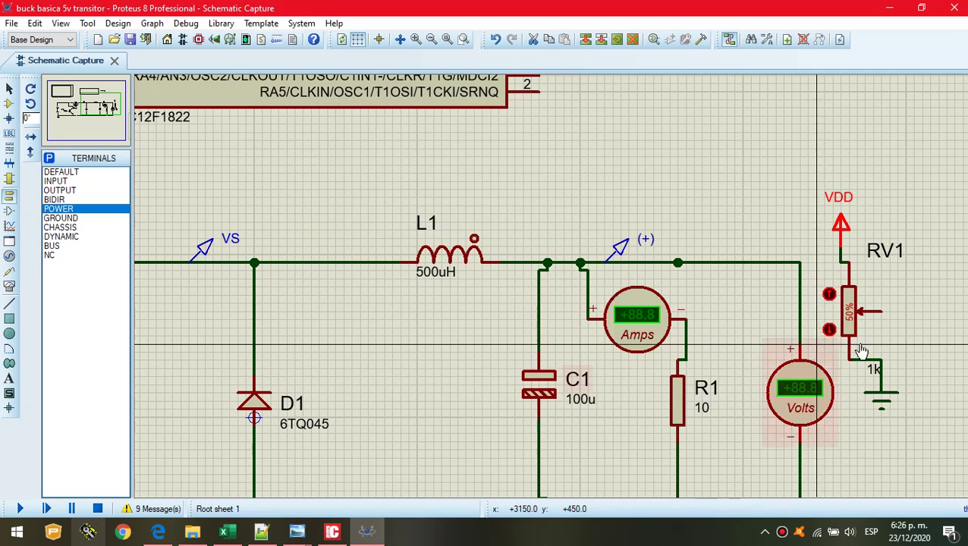
Wire the wiper of RV1 to pin 7 of the PIC12F1822 and briefly open the chip's properties.
click(881, 311)
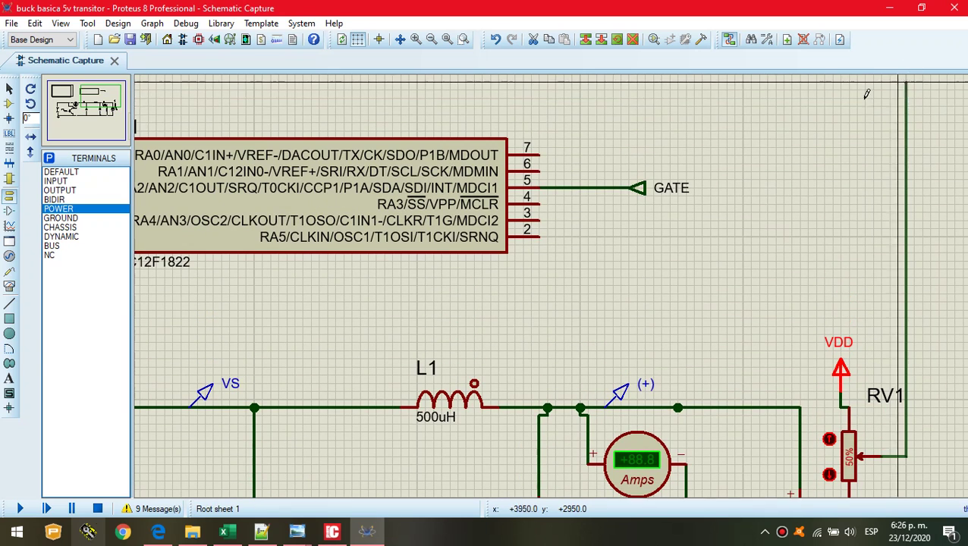
click(536, 148)
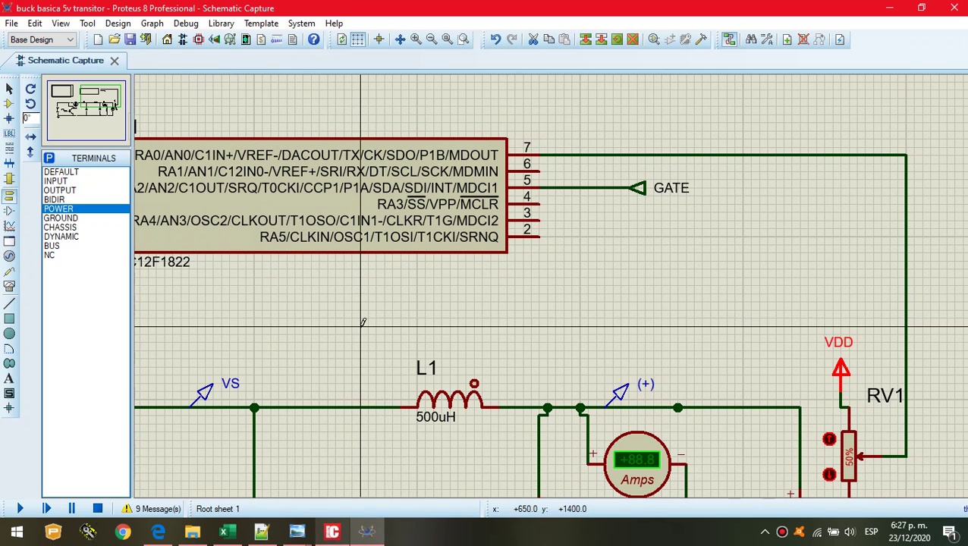
double_click(388, 213)
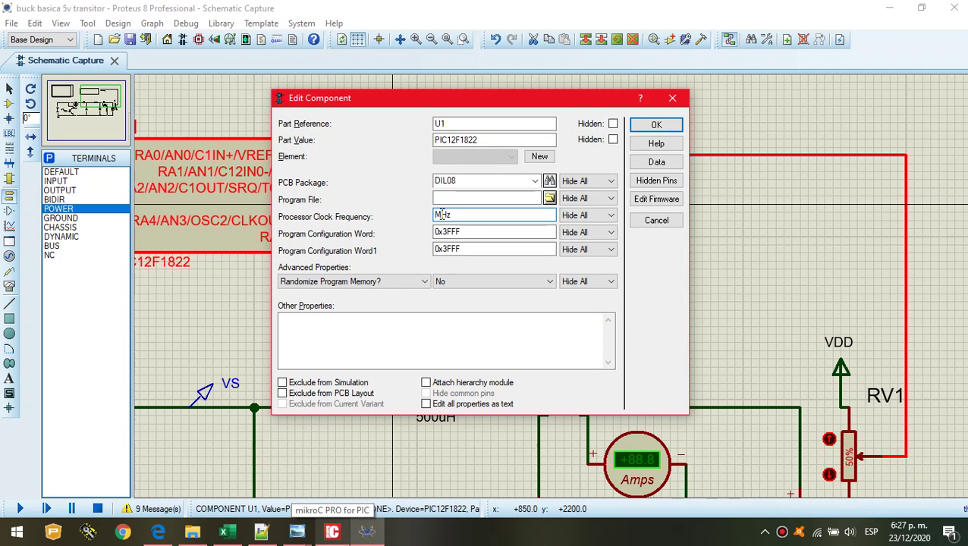
key(Escape)
Switch to mikroC PRO for PIC and start a new standard project named BUCK.
click(341, 535)
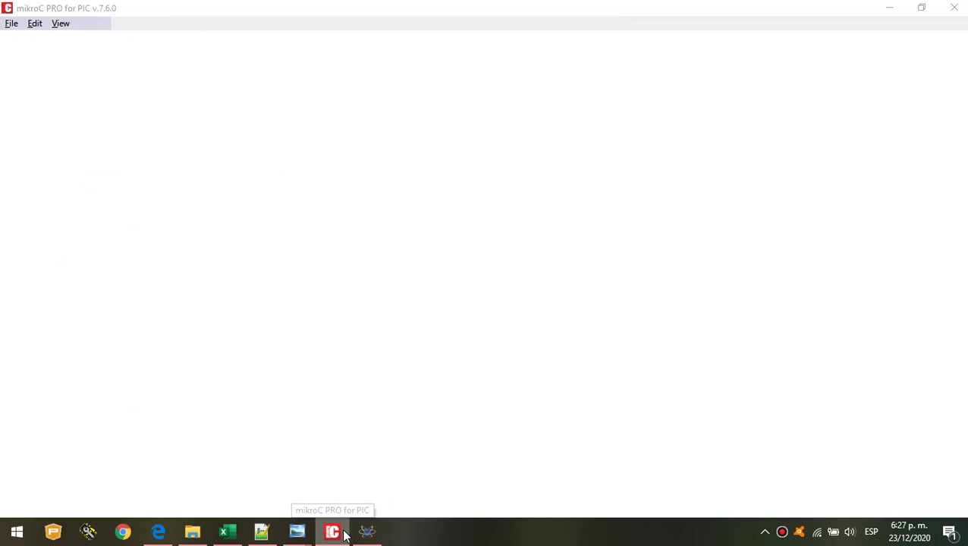
click(93, 23)
click(114, 40)
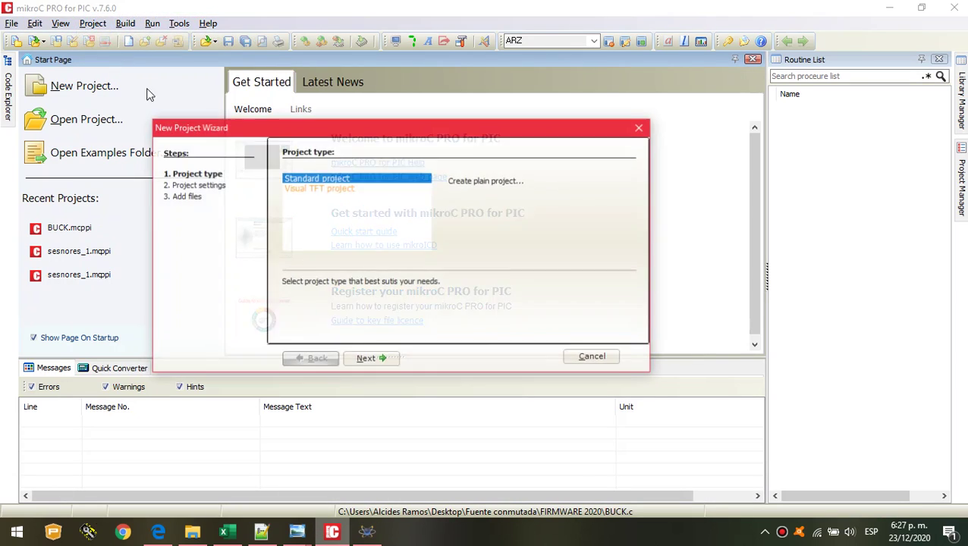
click(368, 358)
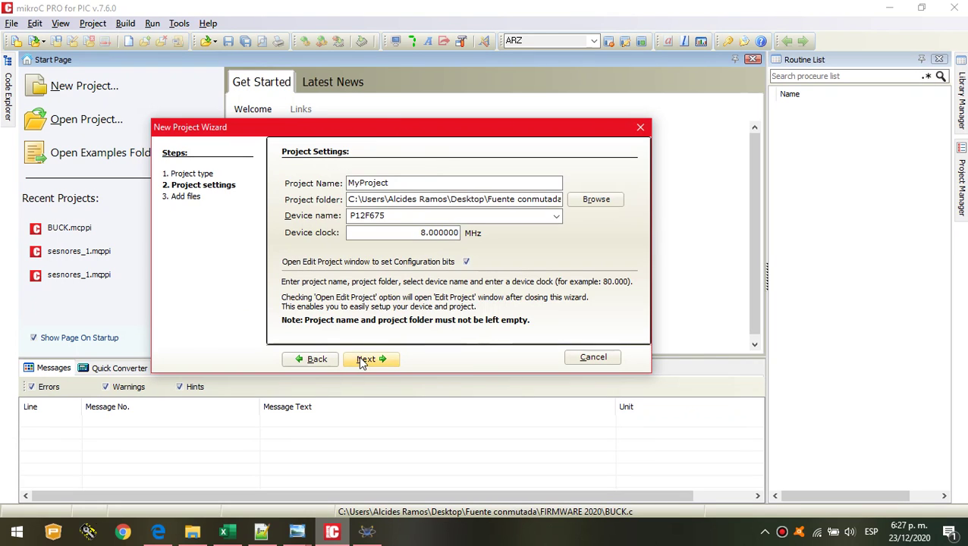
double_click(429, 183)
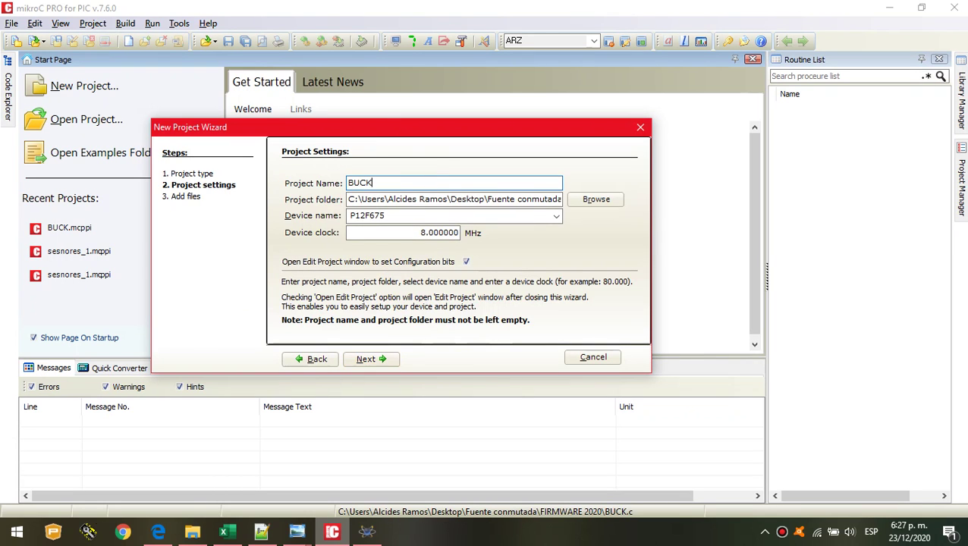
key(Tab)
key(Tab)
click(497, 218)
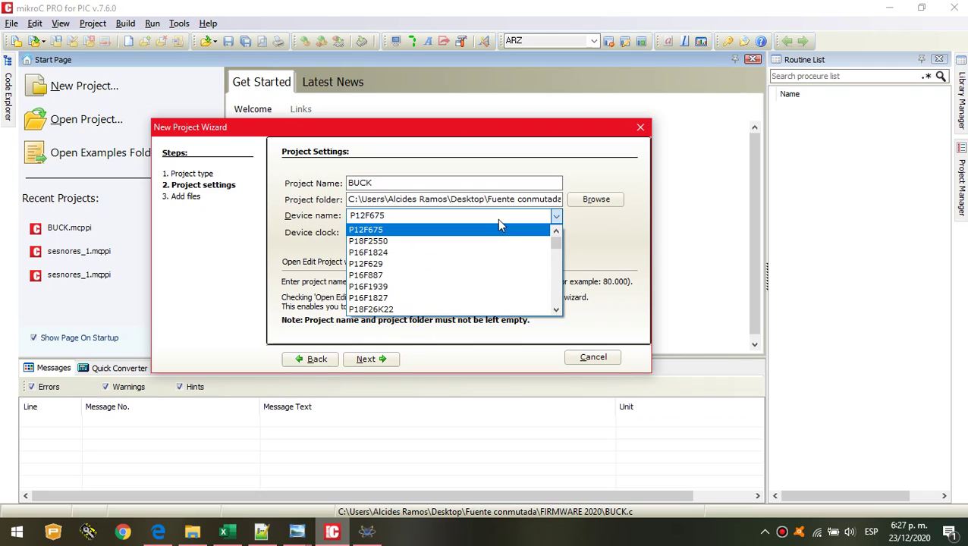
click(456, 286)
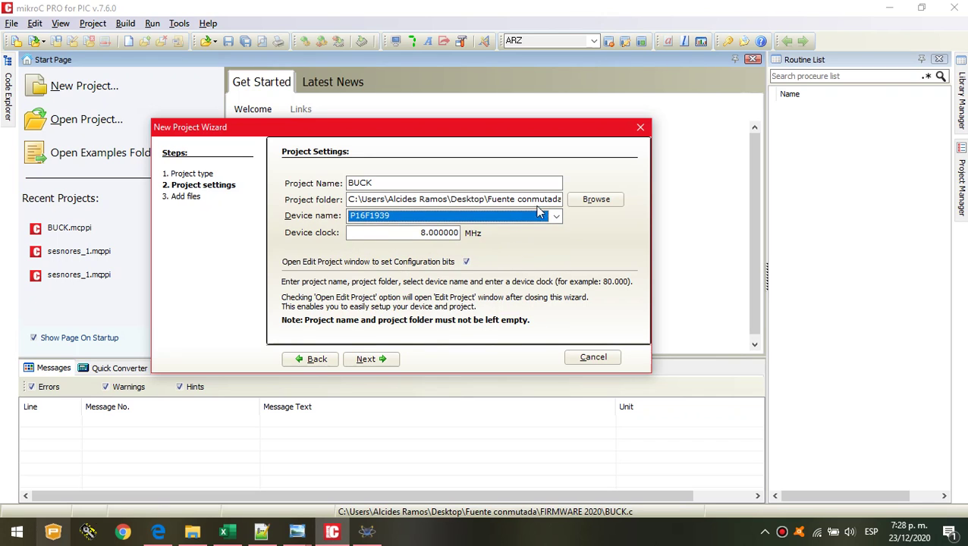
Create a BUCK folder inside a new Nueva carpeta folder in Fuente conmutada and use it as the project folder.
click(596, 200)
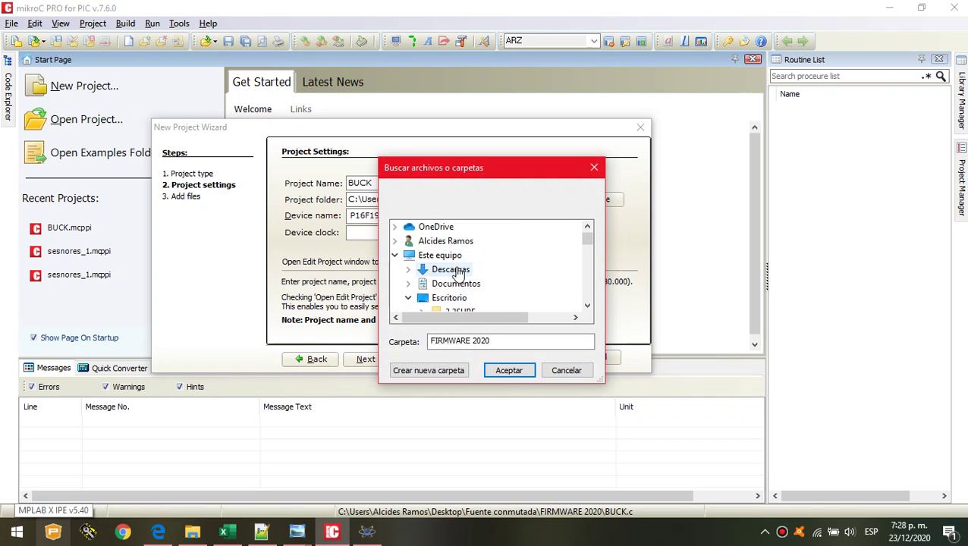
scroll(454, 302, down, 5)
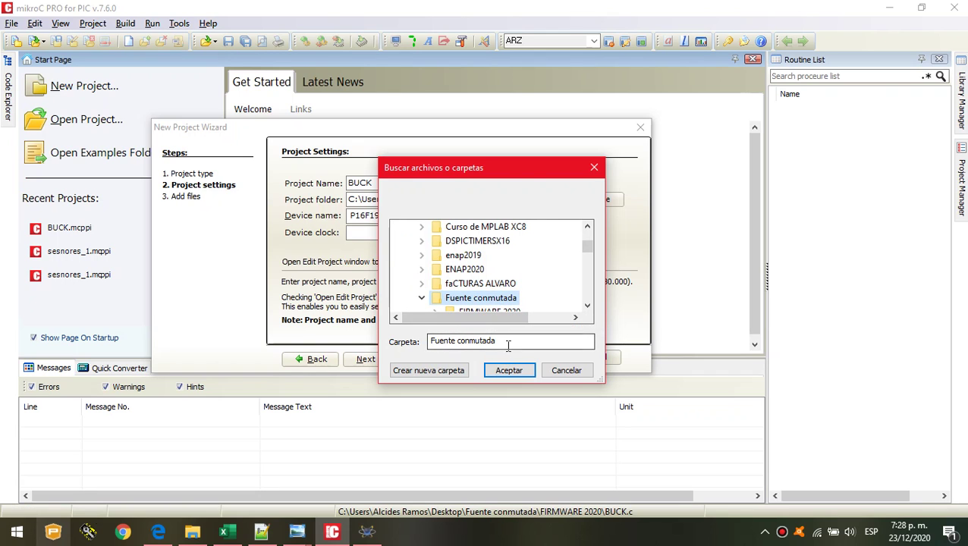
click(448, 372)
click(448, 372)
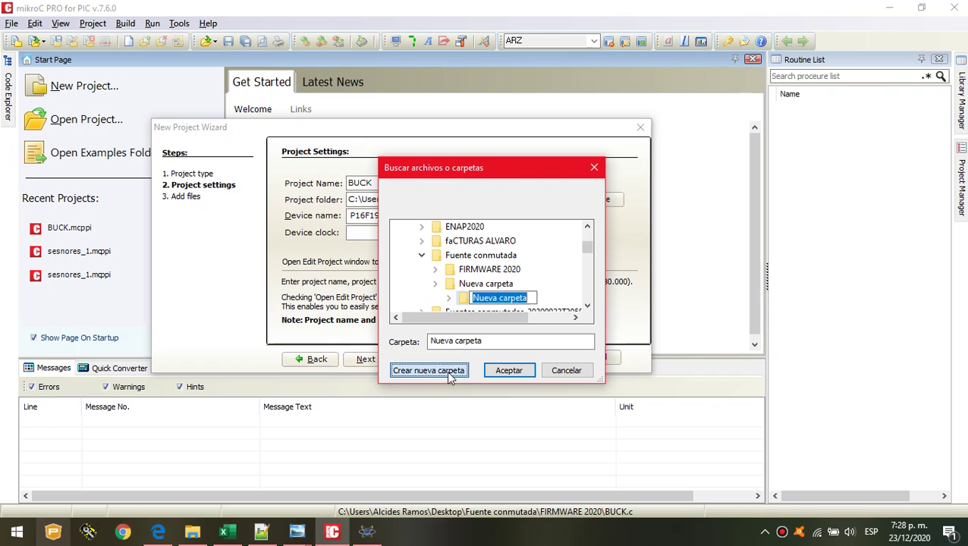
text(BUCK)
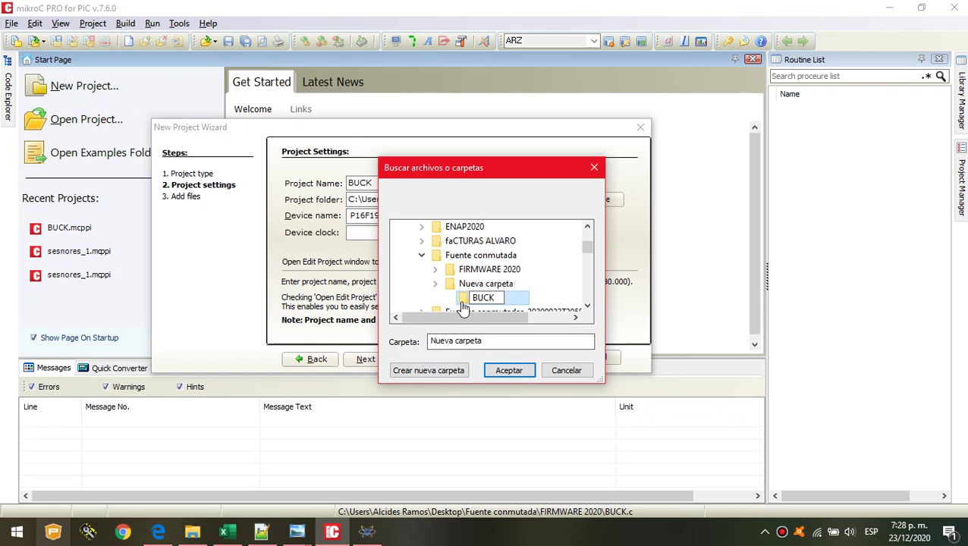
click(509, 371)
Set the project's device to P12F1822 with a 4 MHz clock and finish creating the project without added files.
click(438, 217)
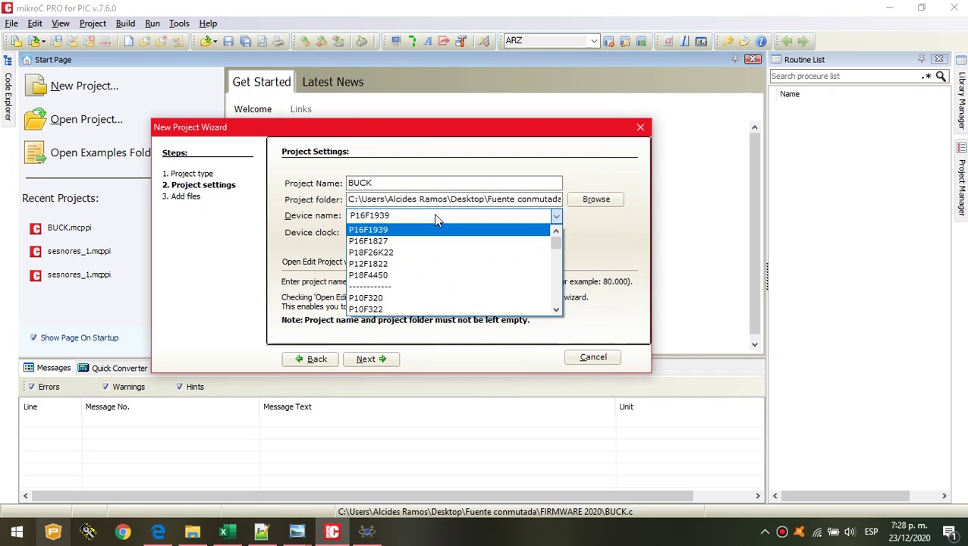
click(368, 264)
click(409, 232)
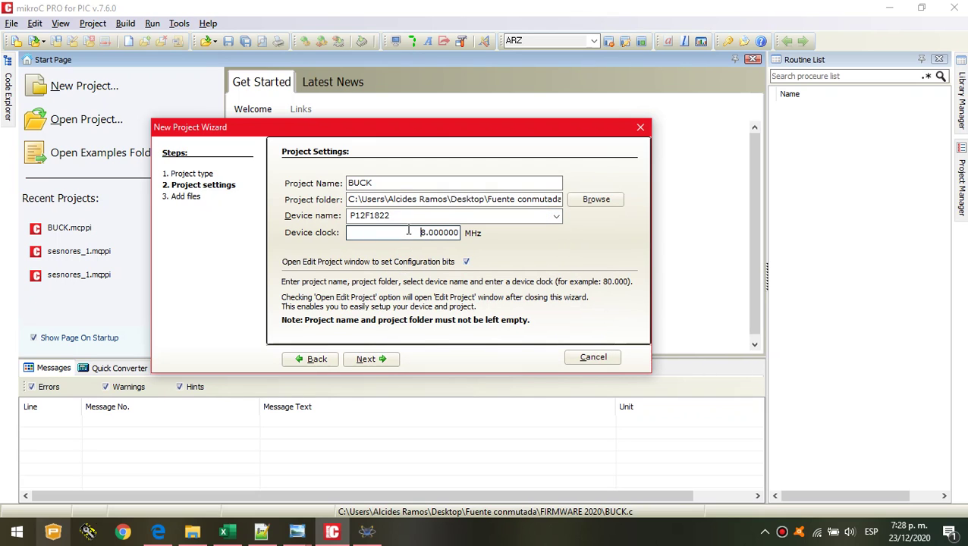
click(384, 359)
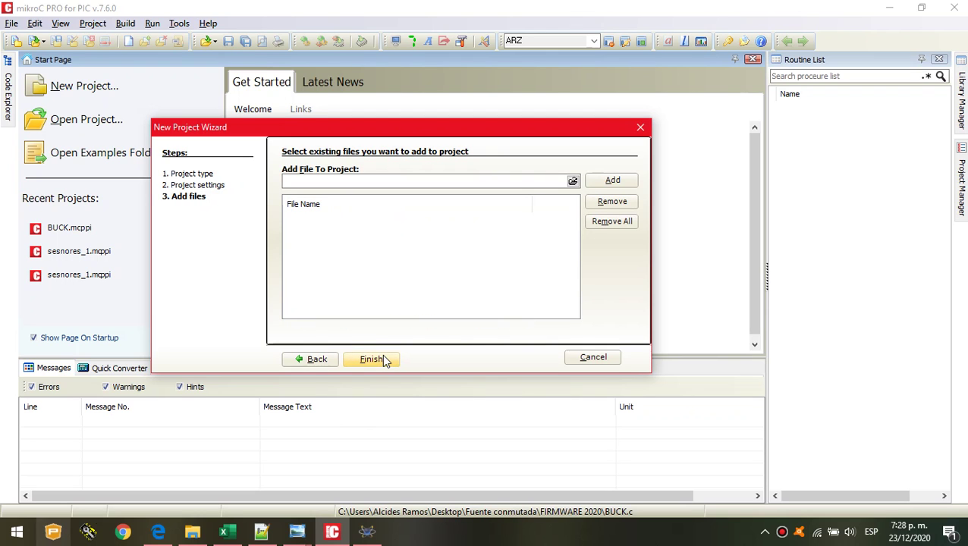
click(371, 359)
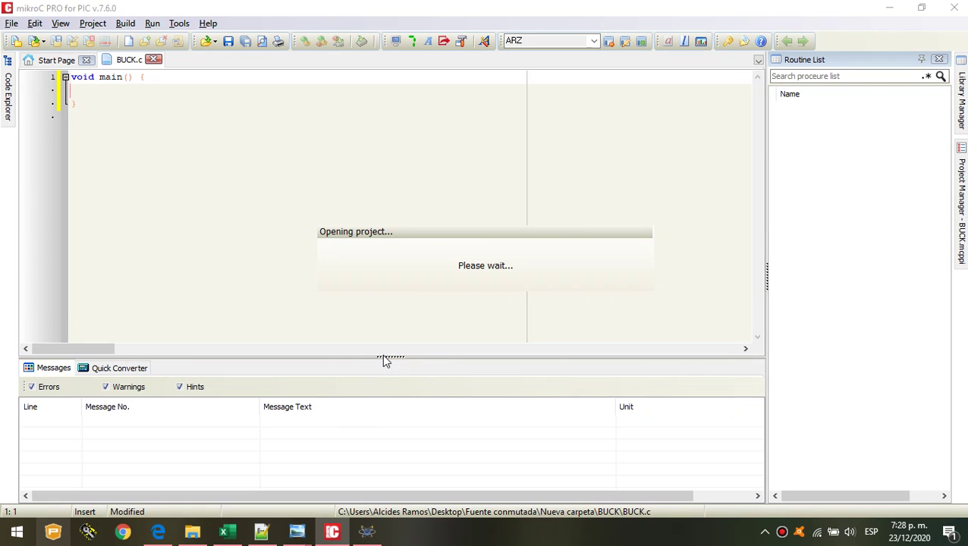
Set the project's oscillator to INTOSC with I/O function on CLKIN and disable the MCLR pin function.
click(278, 139)
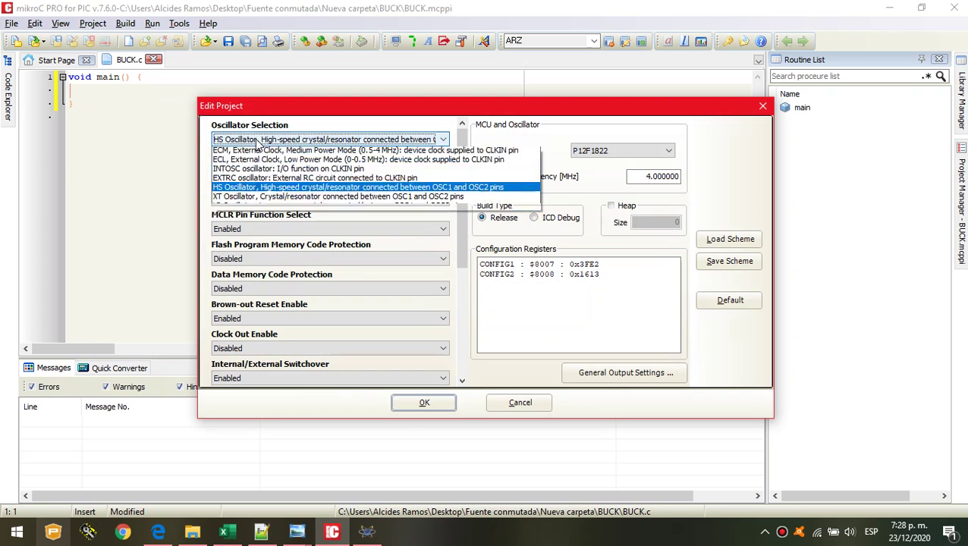
click(258, 173)
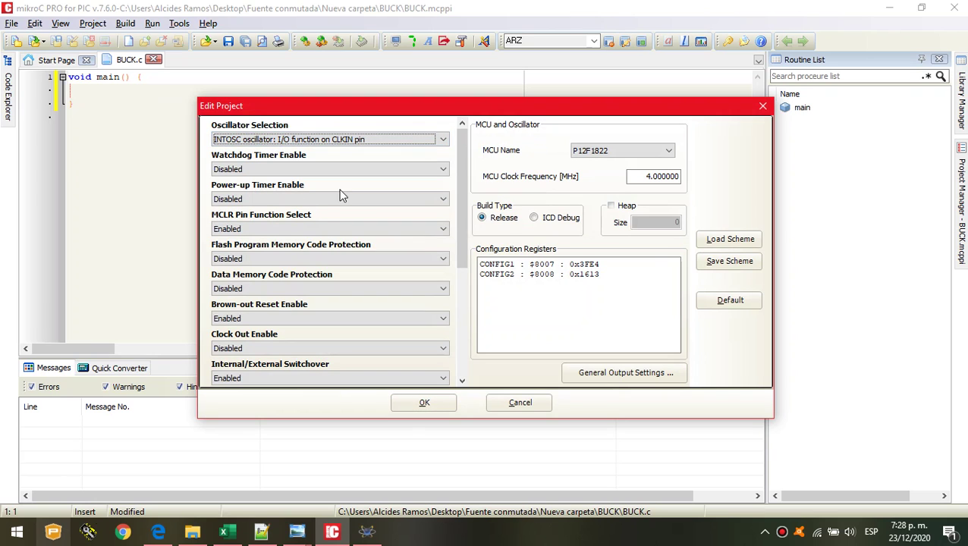
click(255, 226)
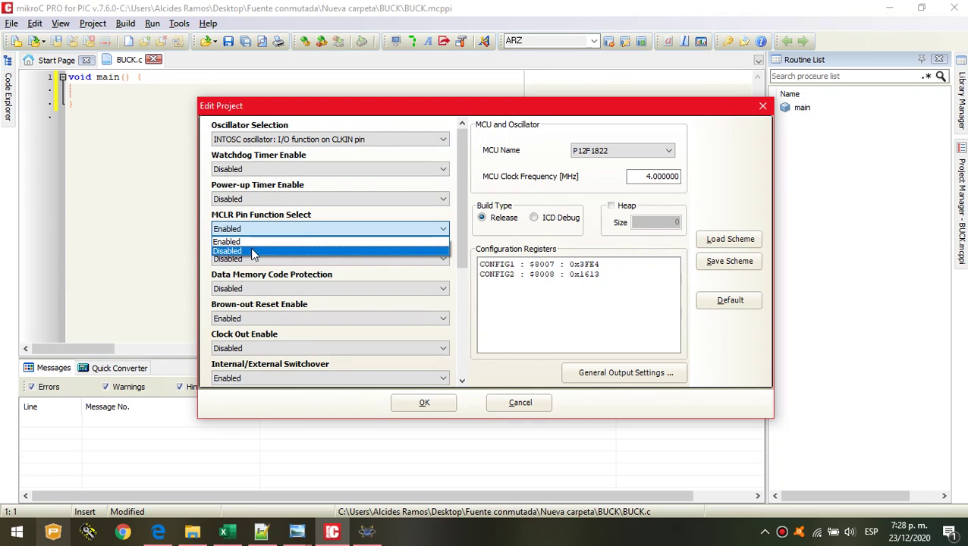
click(253, 251)
Disable the internal/external switchover and the fail-safe clock monitor, and apply the project settings.
click(254, 378)
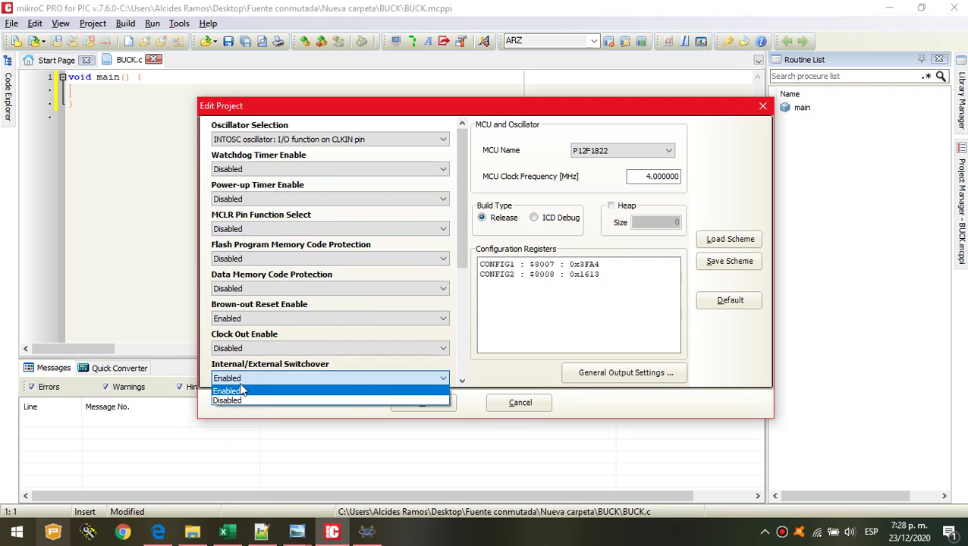
click(241, 396)
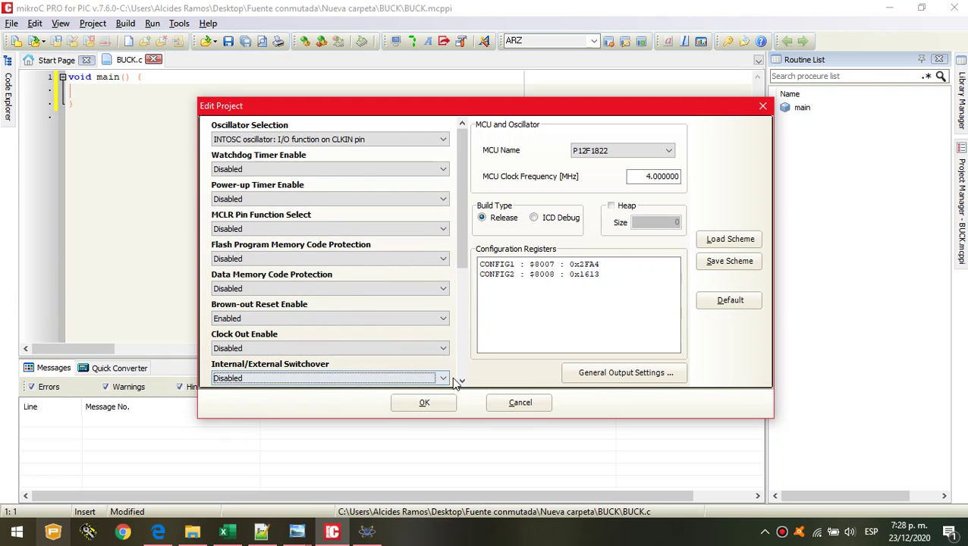
click(461, 382)
click(274, 356)
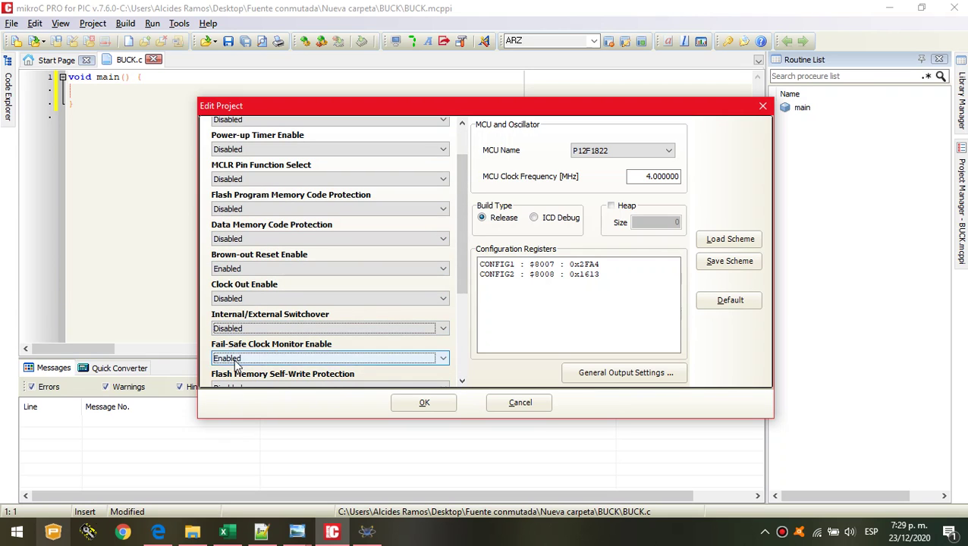
click(364, 385)
click(424, 401)
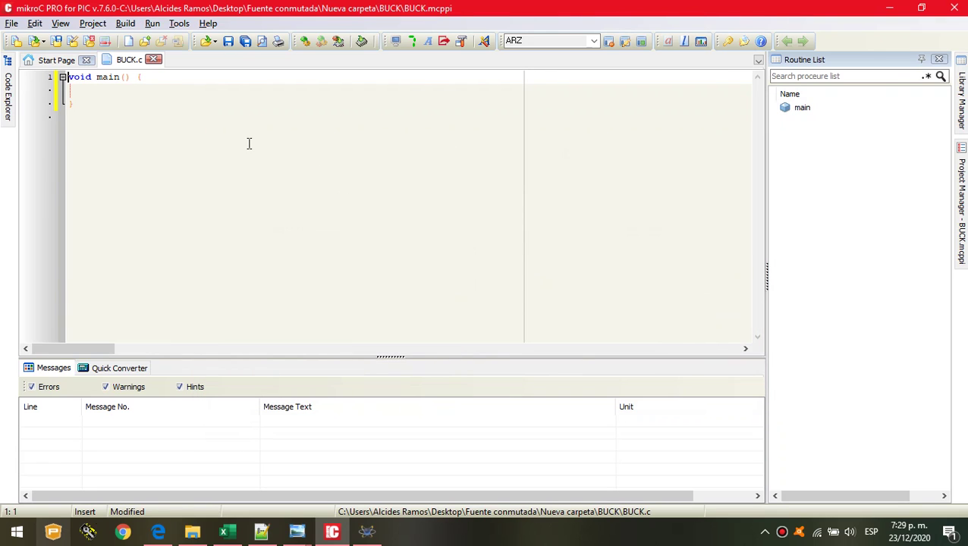
Move main's opening brace to its own line, add two blank lines above main, save the file as BUCK.c and build the project.
key(Return)
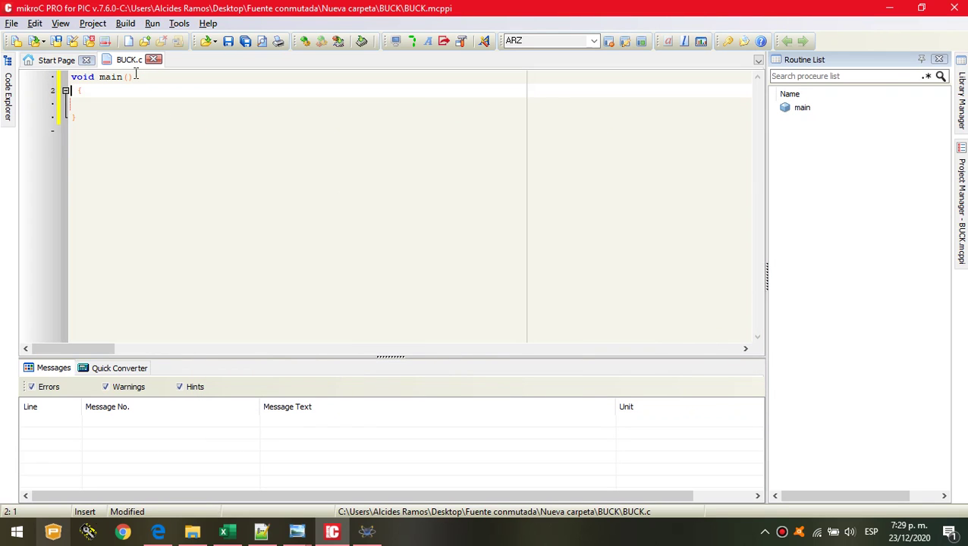
key(Up)
key(Return)
key(Return)
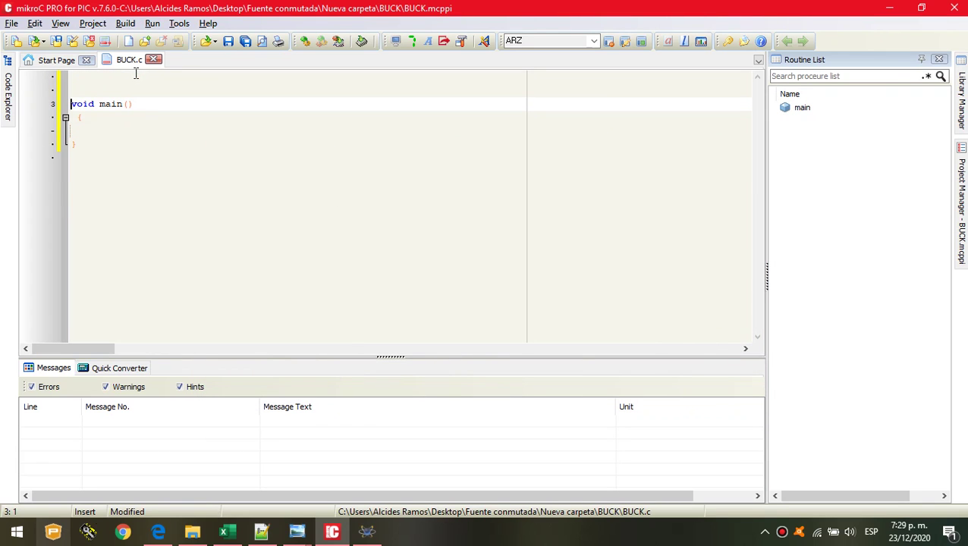
click(245, 40)
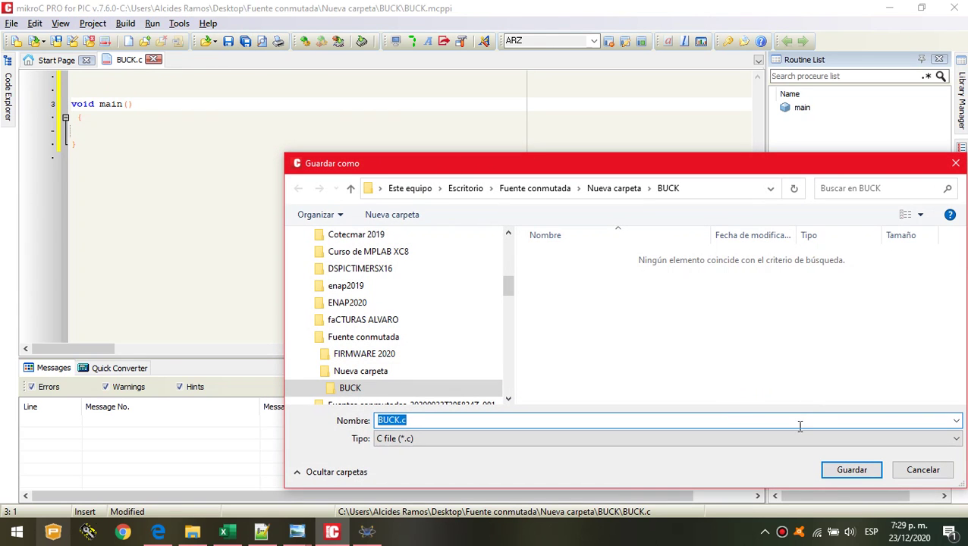
click(846, 470)
click(306, 41)
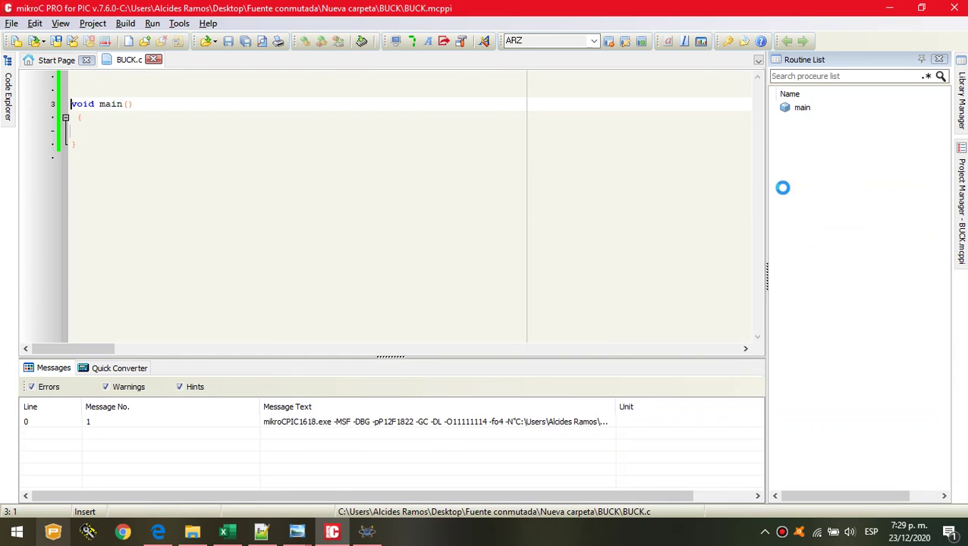
Find the ADC and PWM libraries in the library manager, include both in the project and rebuild it.
click(961, 126)
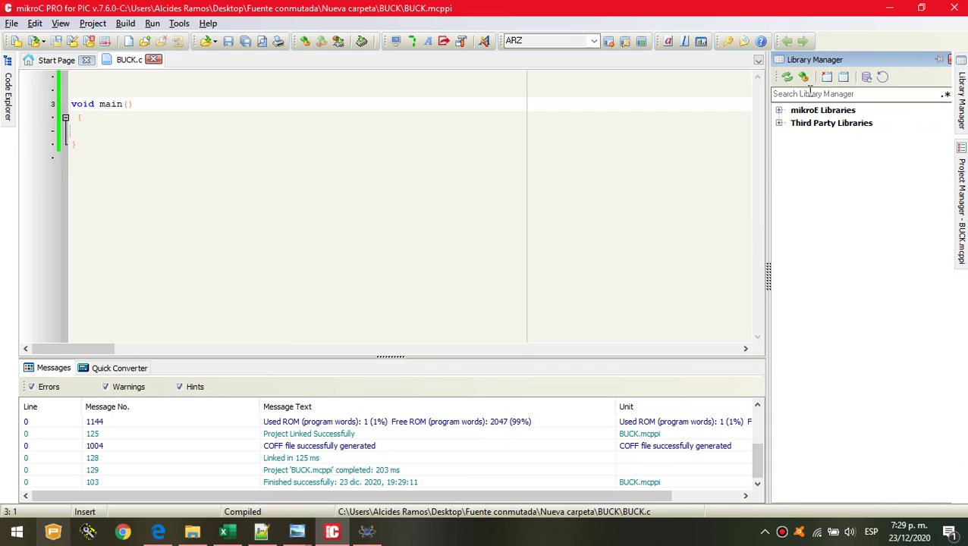
click(808, 92)
text(ADC)
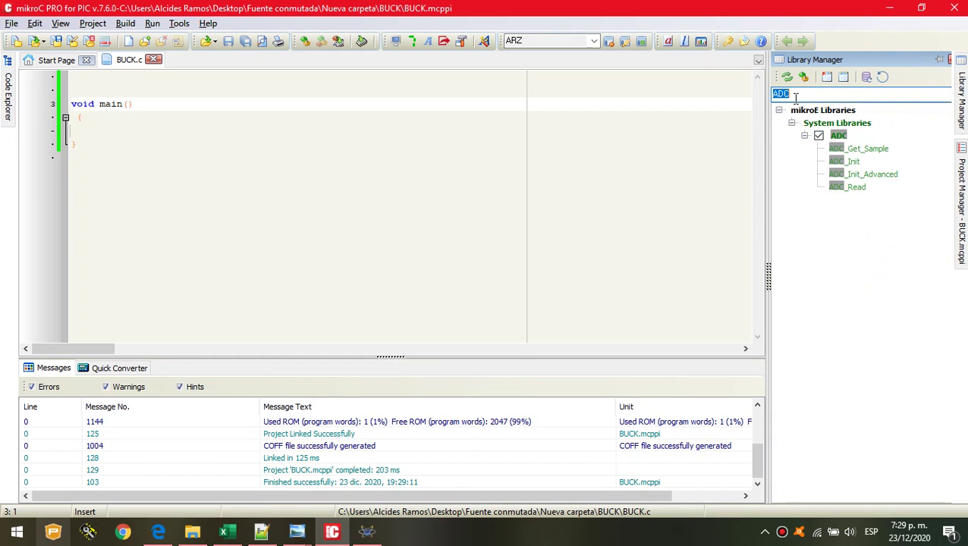
text(PWM)
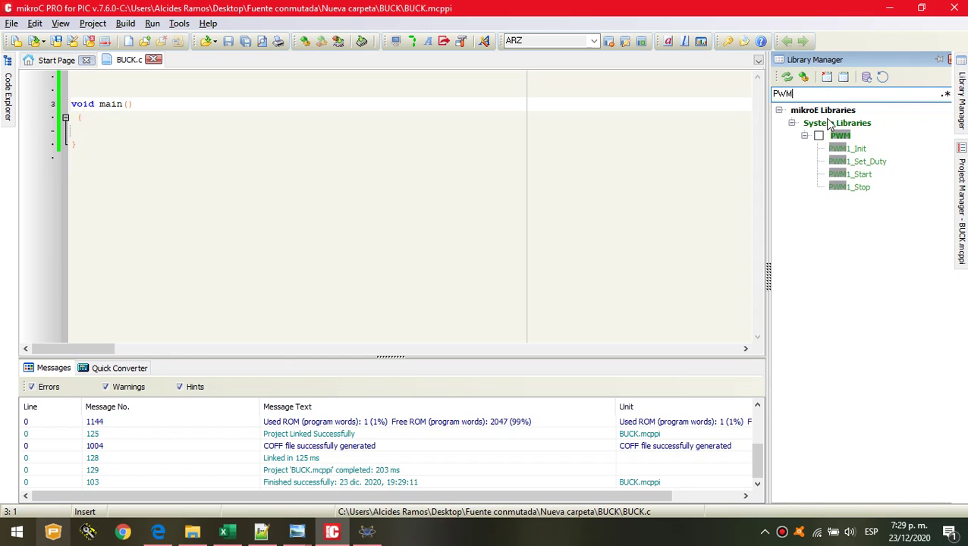
click(301, 45)
Copy the declaration "unsigned int codigo;" from BUCK.c in Notepad++ and paste it at the start of the mikroC BUCK.c file.
click(261, 533)
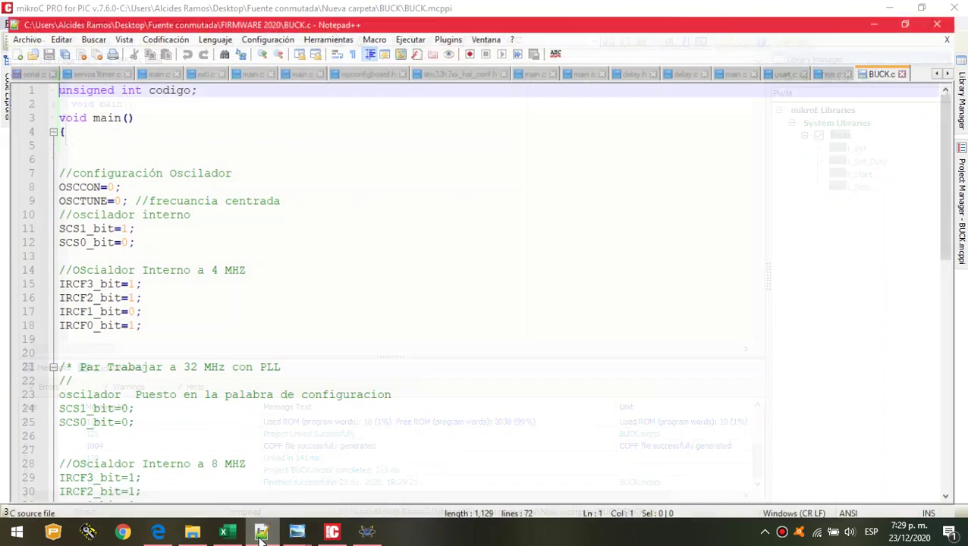
click(129, 165)
key(ctrl+Home)
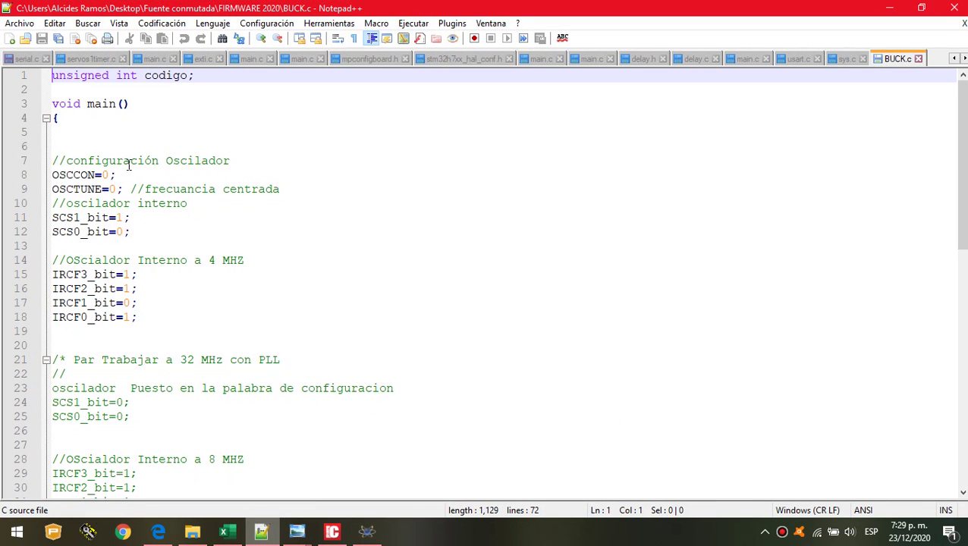
key(shift+Down)
key(ctrl+c)
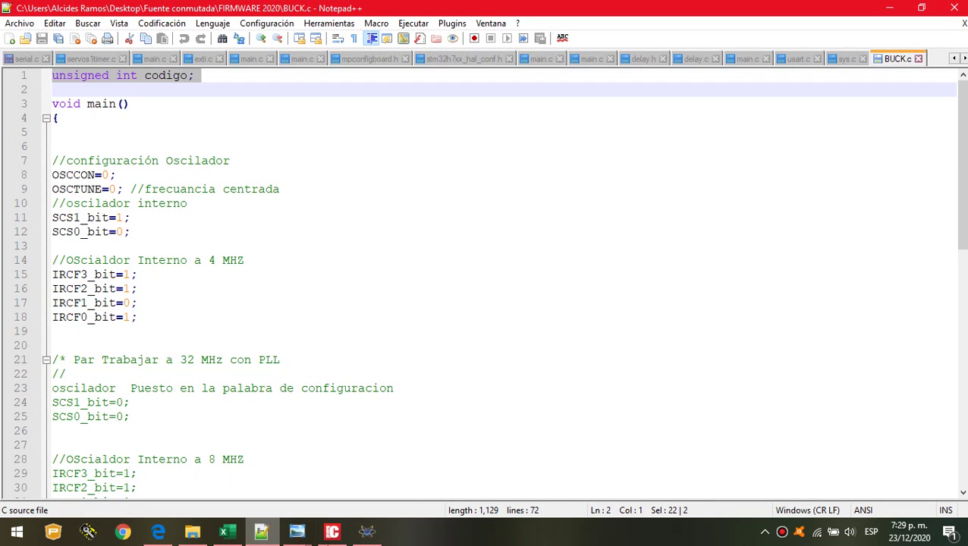
click(345, 537)
key(ctrl+Home)
key(ctrl+v)
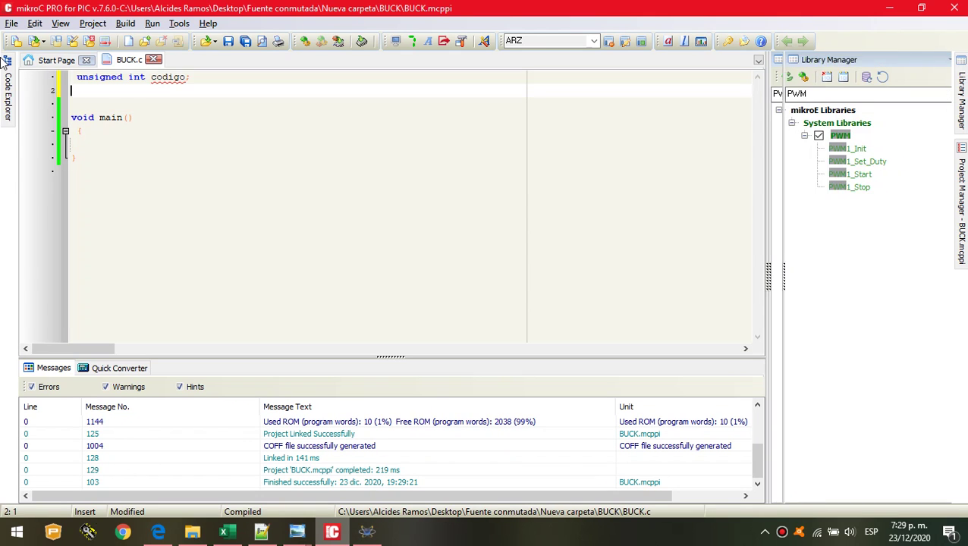
Copy the code from the oscillator configuration through ADC_Init() out of the Notepad++ BUCK.c and paste it inside main in mikroC.
click(79, 129)
key(Return)
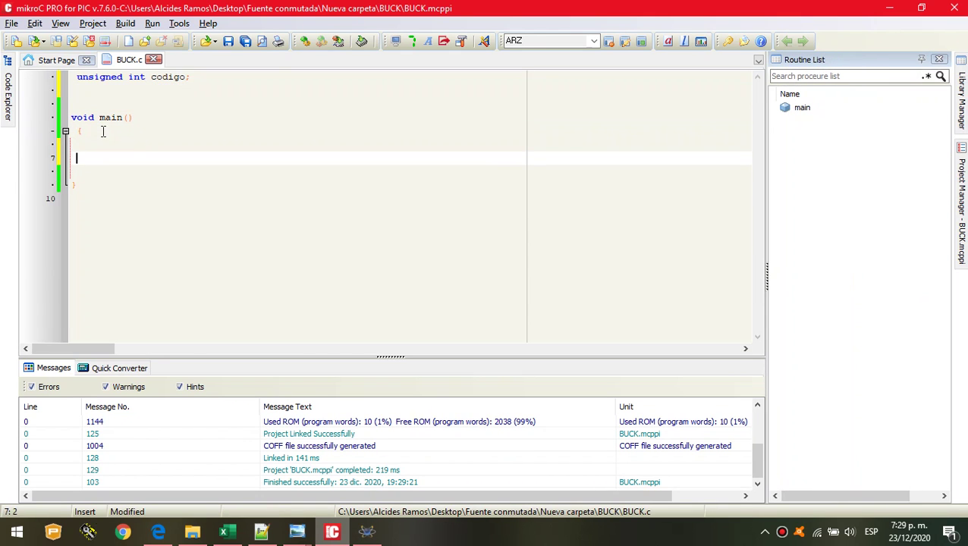
click(263, 533)
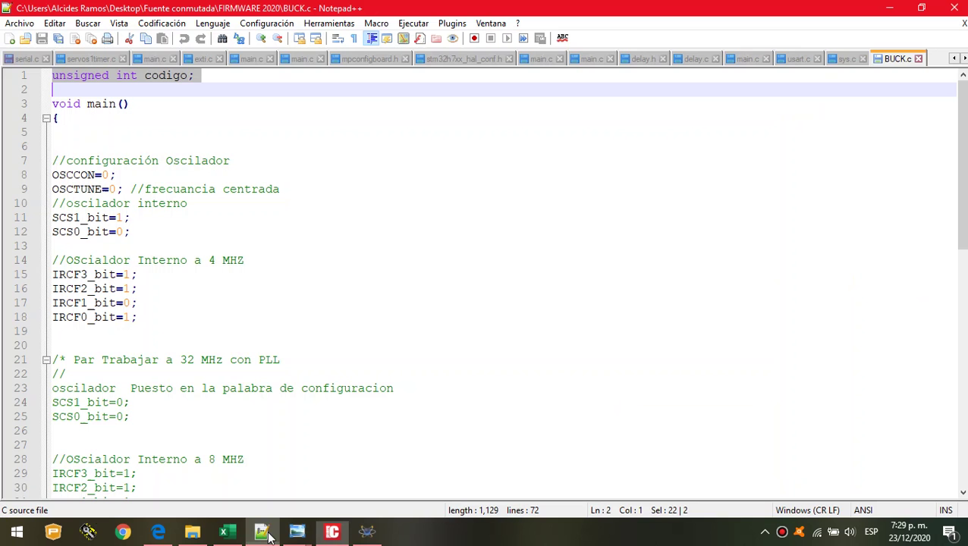
click(67, 138)
key(shift+Down)
key(shift+Down)
key(shift+Down)
key(shift+Down)
key(shift+Down)
key(shift+Down)
key(shift+Down)
key(shift+Down)
key(shift+Down)
key(shift+Down)
key(shift+Down)
key(shift+Down)
key(shift+Down)
key(shift+Down)
key(shift+Down)
key(shift+Down)
key(shift+Down)
key(shift+Down)
key(shift+Down)
key(shift+Down)
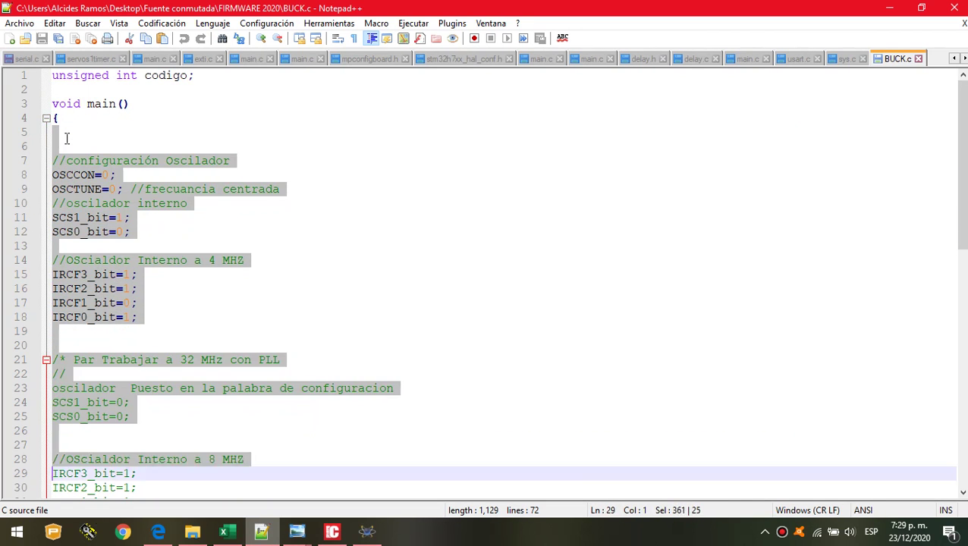
key(shift+Down)
key(shift+Down)
key(shift+Down)
key(shift+Down)
key(shift+Down)
key(shift+Down)
key(shift+Down)
key(shift+Down)
key(shift+Down)
key(shift+Down)
key(shift+Down)
key(shift+Down)
key(shift+Down)
key(shift+Down)
key(shift+Down)
key(shift+Down)
key(shift+Down)
key(shift+Down)
key(shift+Down)
key(shift+Down)
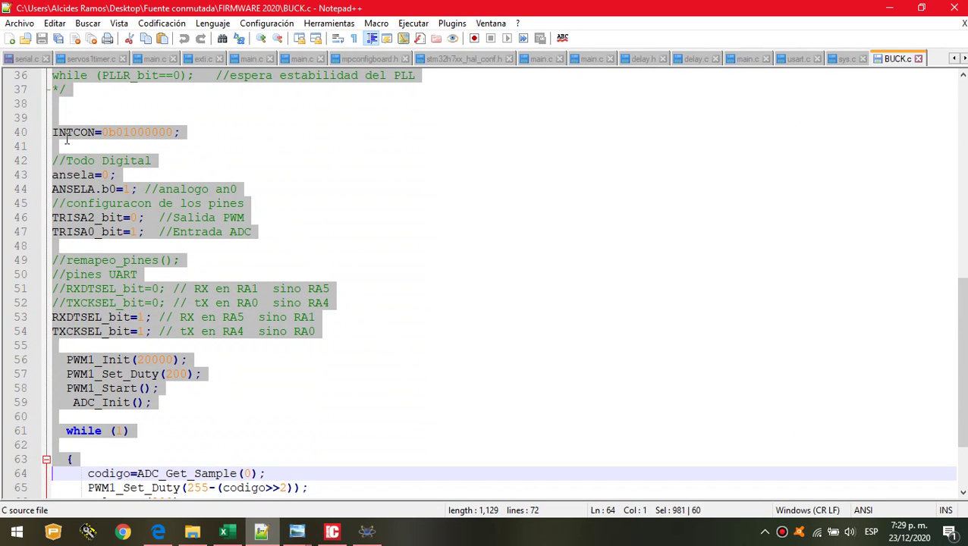
key(shift+Up)
key(shift+Up)
key(shift+Up)
key(shift+Up)
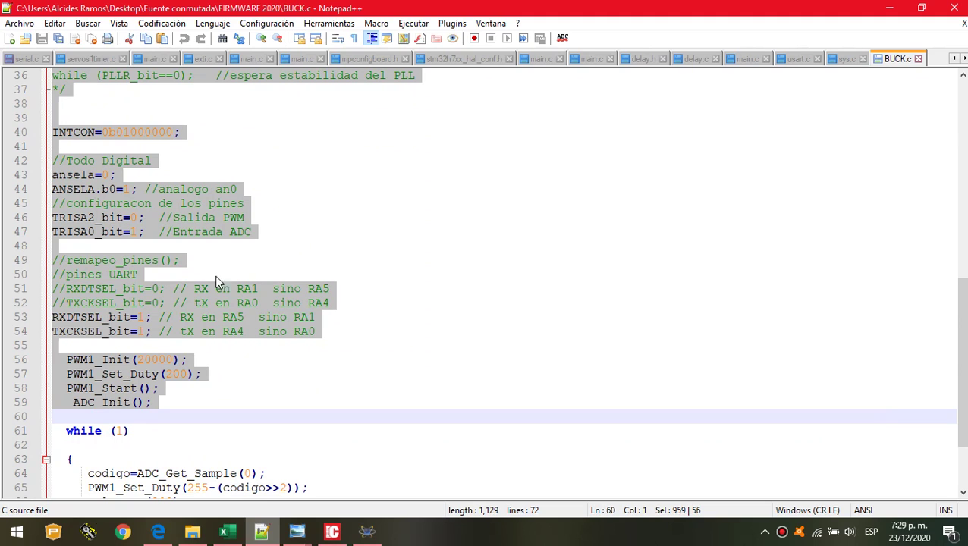
click(328, 535)
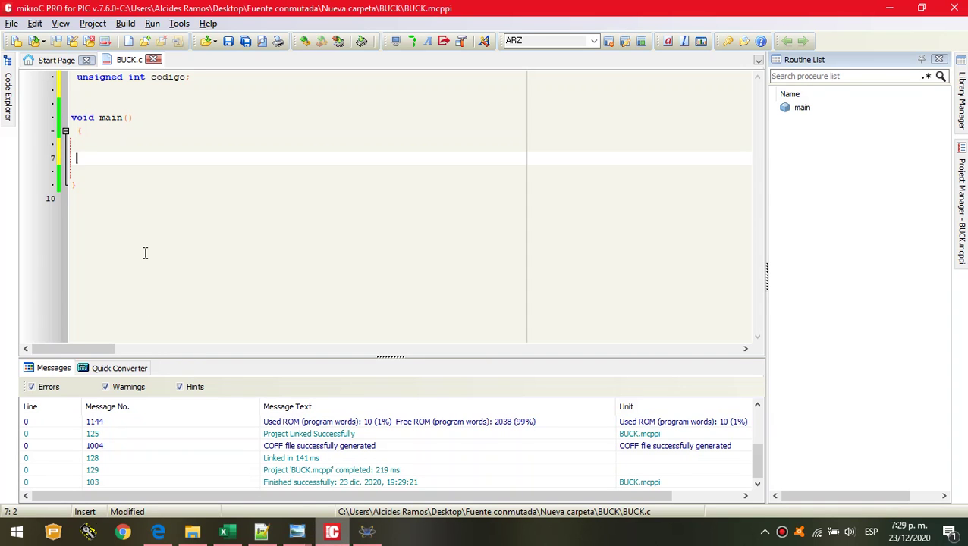
key(ctrl+v)
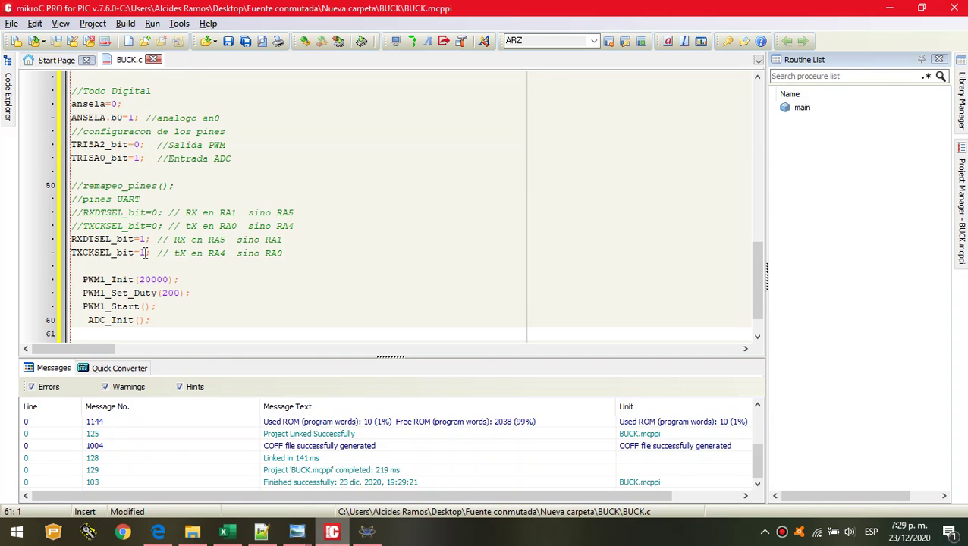
Review the pasted ANSELA analog input line and the TRISA pin direction lines.
key(Up)
key(Up)
key(Up)
key(Up)
key(Up)
key(Up)
key(Up)
key(Up)
key(Up)
key(Up)
key(Up)
key(Up)
key(Up)
key(Up)
key(Up)
key(Up)
key(Up)
key(Down)
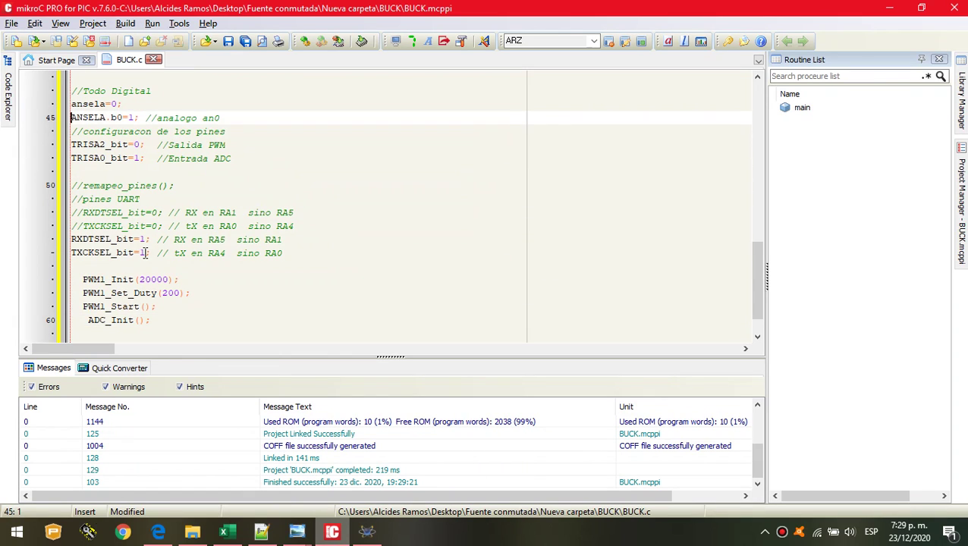
key(shift+Down)
key(Down)
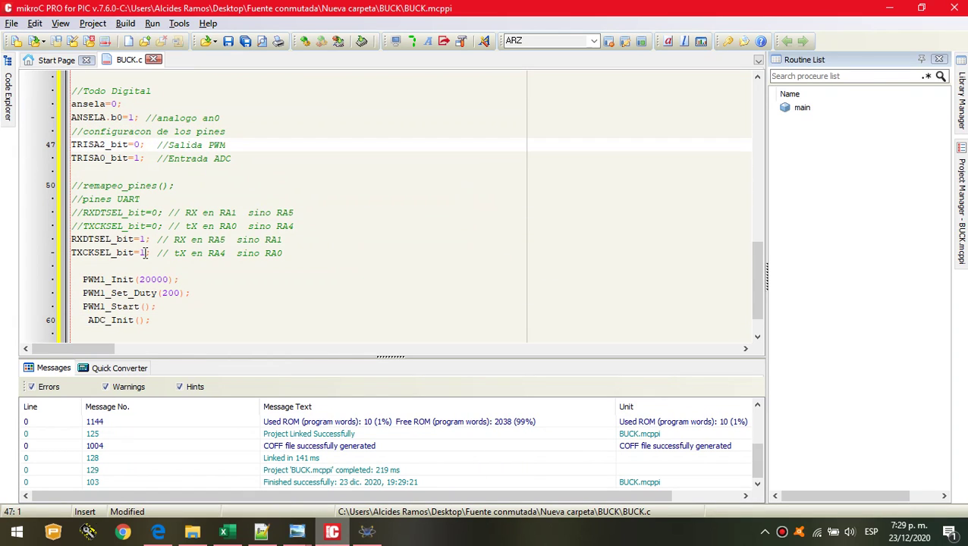
key(shift+Down)
Delete the UART pin remapping lines, from the remapeo_pines comment through TXCKSEL_bit, and the blank lines before PWM1_Init.
key(Down)
key(Down)
key(Down)
key(Down)
key(Down)
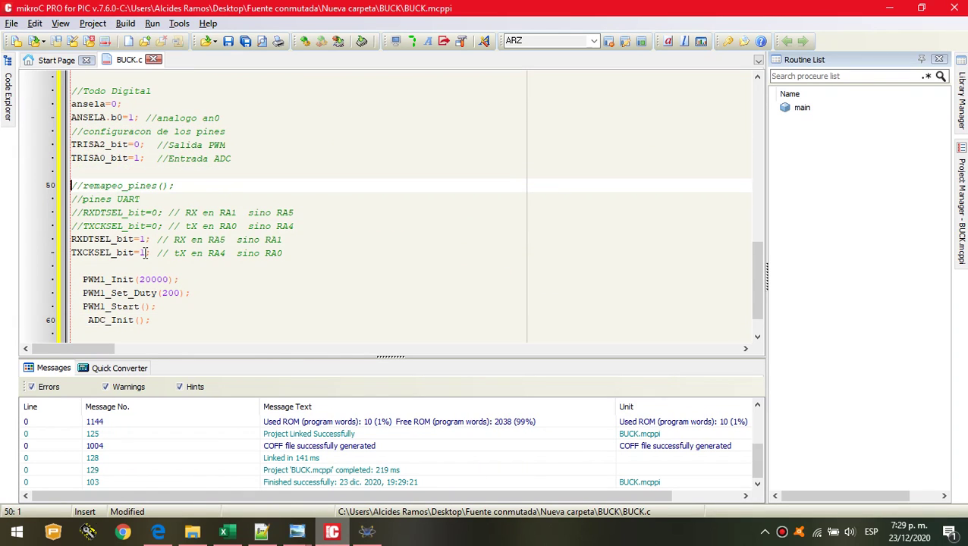
key(Up)
key(Up)
key(Up)
key(shift+Down)
key(shift+Down)
key(shift+Down)
key(shift+Down)
key(shift+Down)
key(shift+Down)
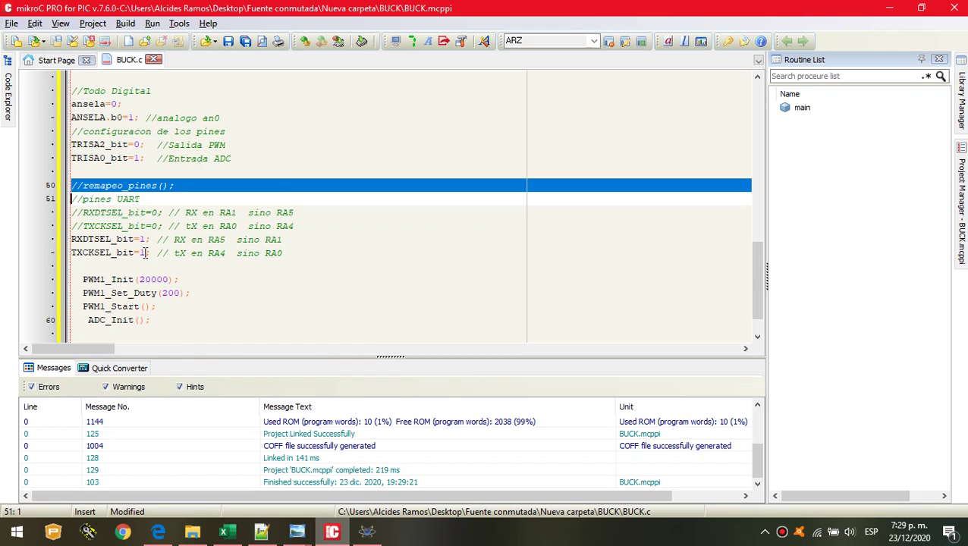
key(Delete)
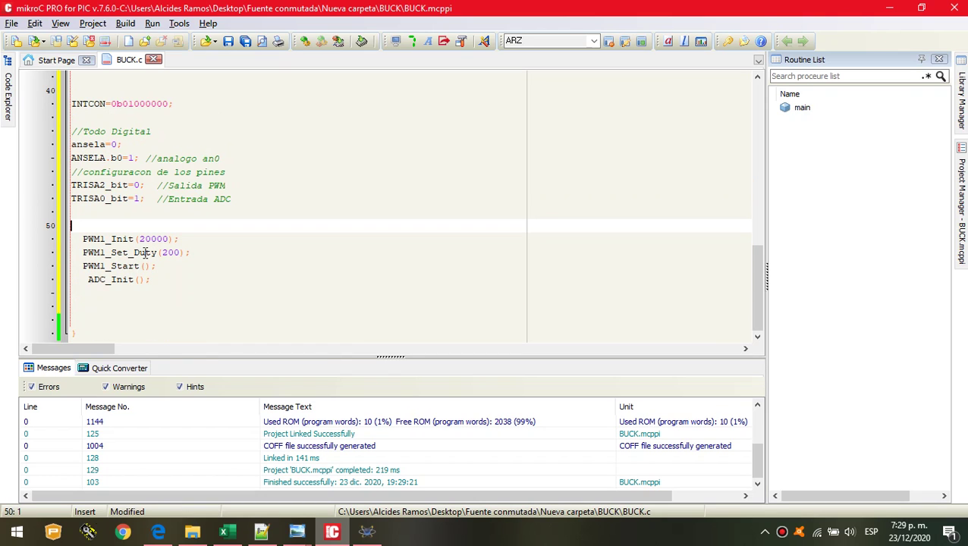
key(BackSpace)
key(Delete)
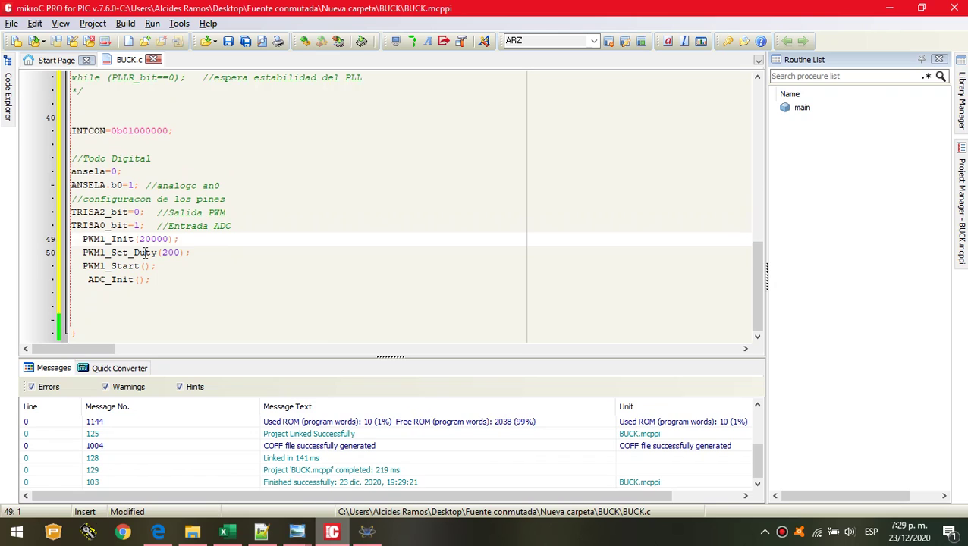
Set the PWM1_Init frequency to 20000 and the PWM1_Set_Duty value to 127.
click(154, 239)
key(BackSpace)
text(0)
click(175, 253)
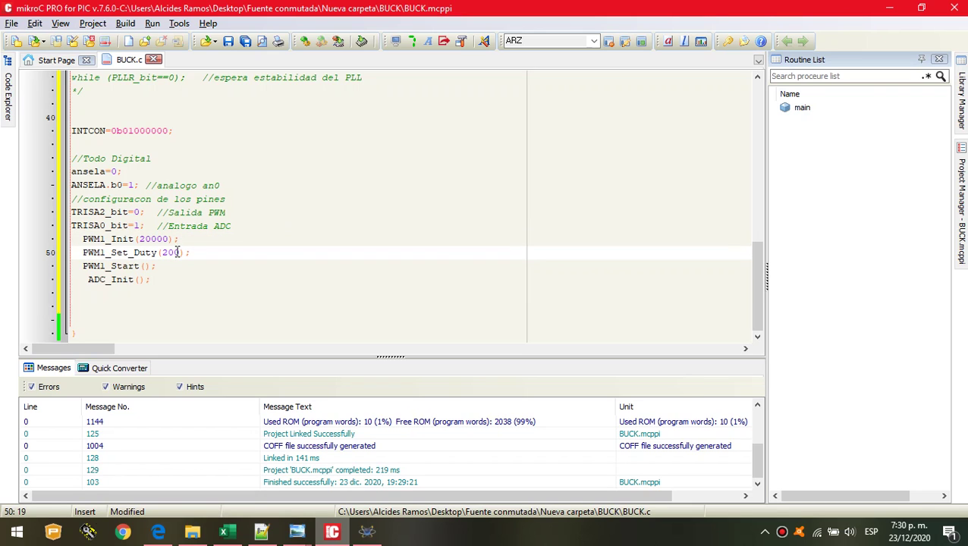
key(BackSpace)
key(Delete)
text(127)
click(101, 266)
Add an empty while (1) loop with its braces below ADC_Init().
click(173, 280)
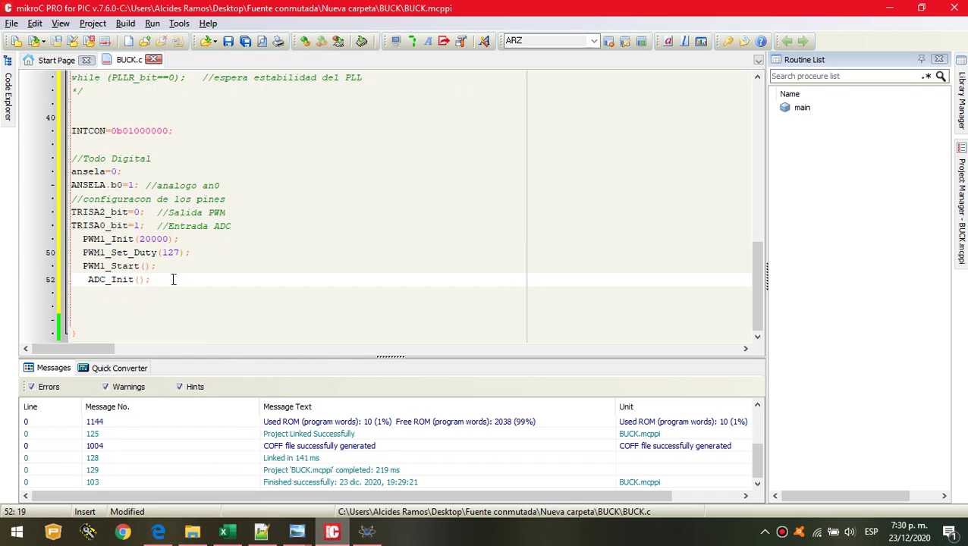
key(Return)
text(WHILE)
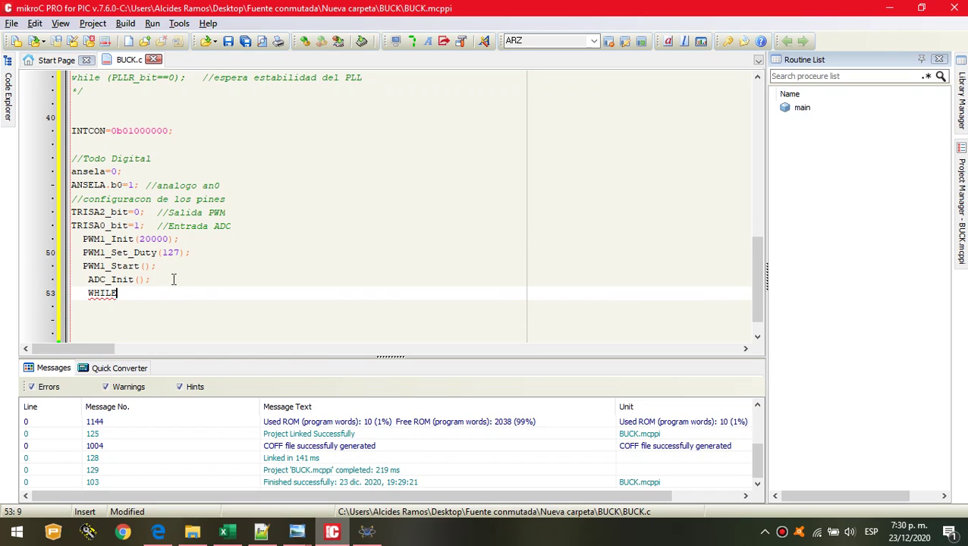
key(BackSpace)
key(BackSpace)
key(BackSpace)
key(BackSpace)
key(BackSpace)
text(while )
text((19)
text())
key(Return)
text({)
key(Return)
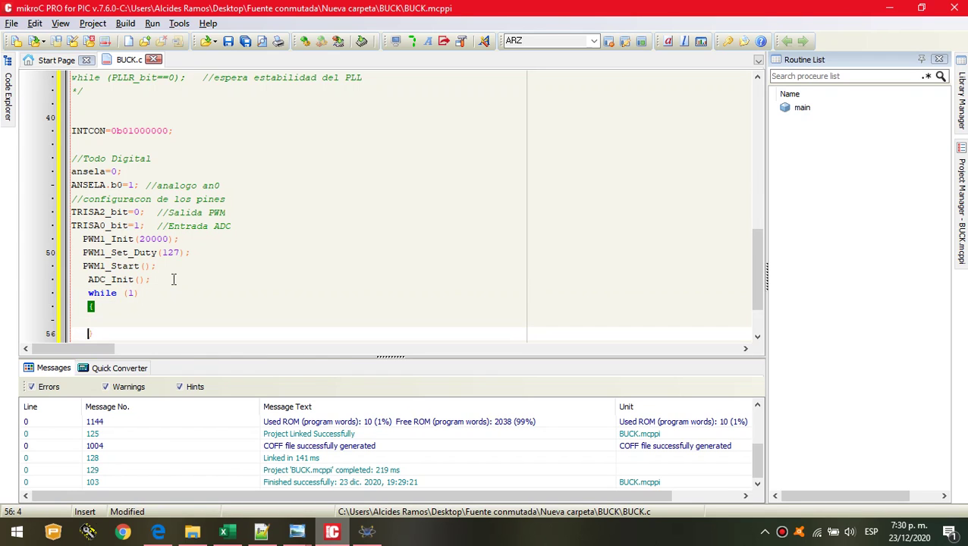
Switch to the reference BUCK.c in Notepad++ to get the body of its while loop.
click(261, 531)
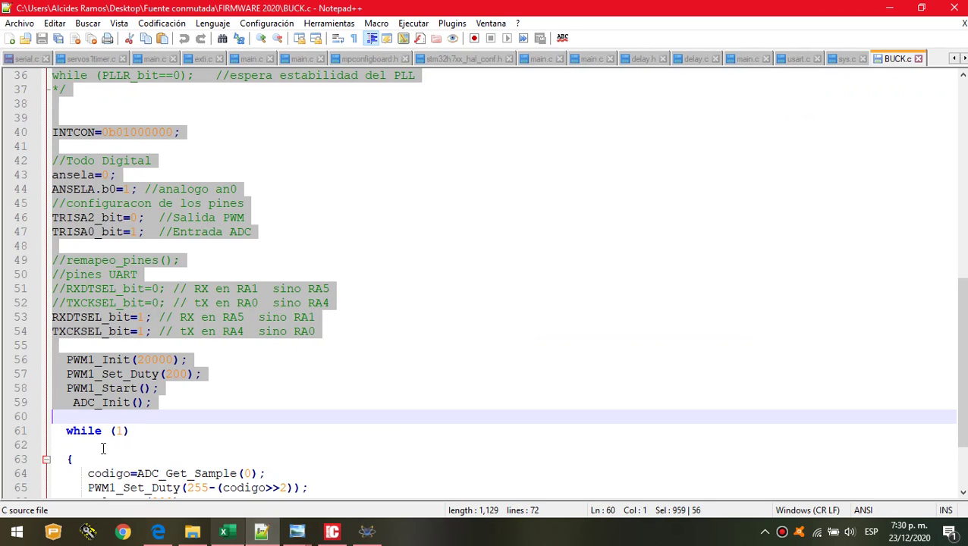